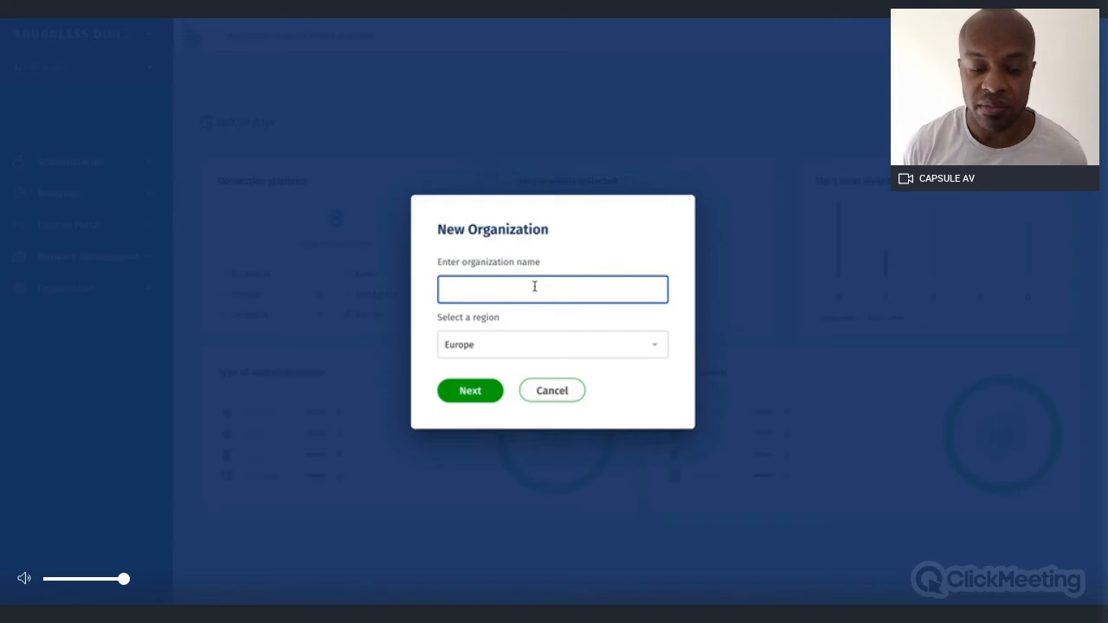
Create the organization 'Demo Boundless' and choose the automated Meraki Quick Setup
type("Demo")
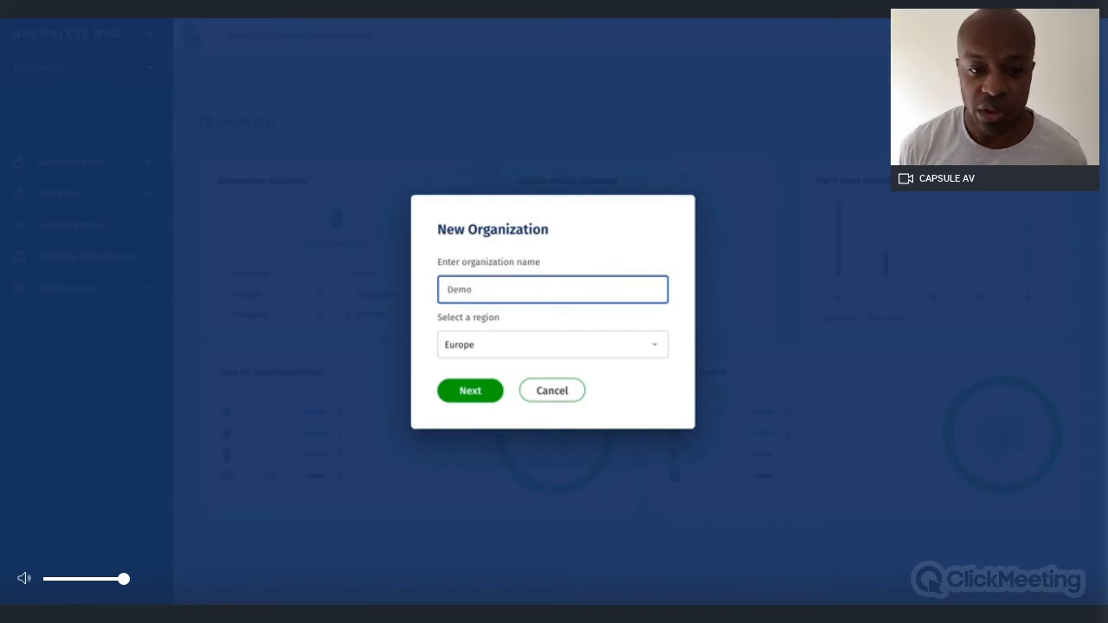
type(" Boundless")
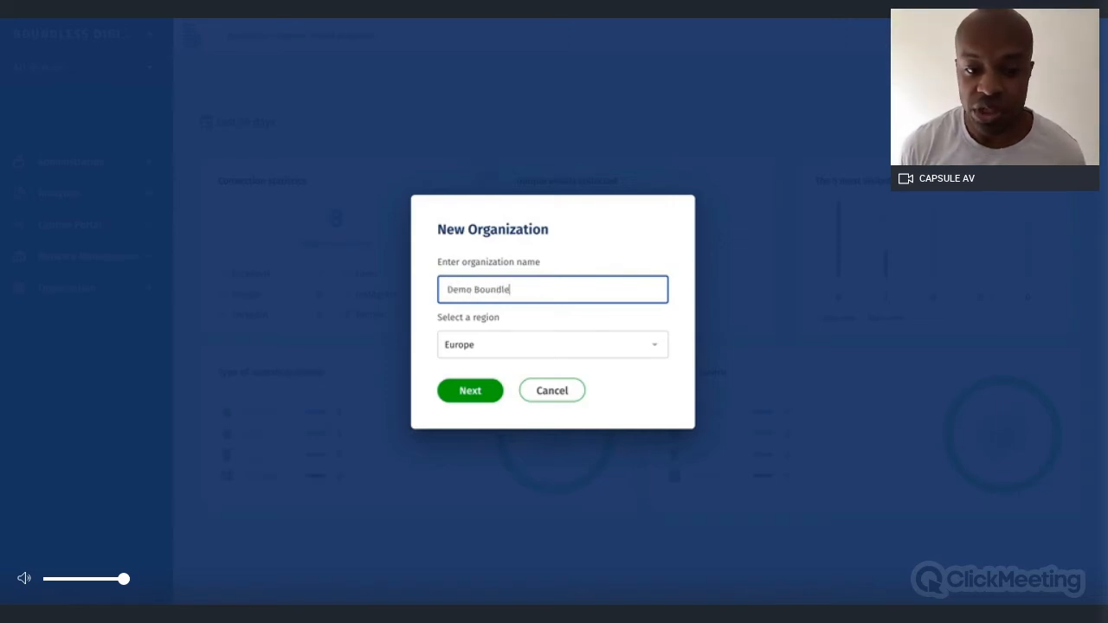
left_click(483, 392)
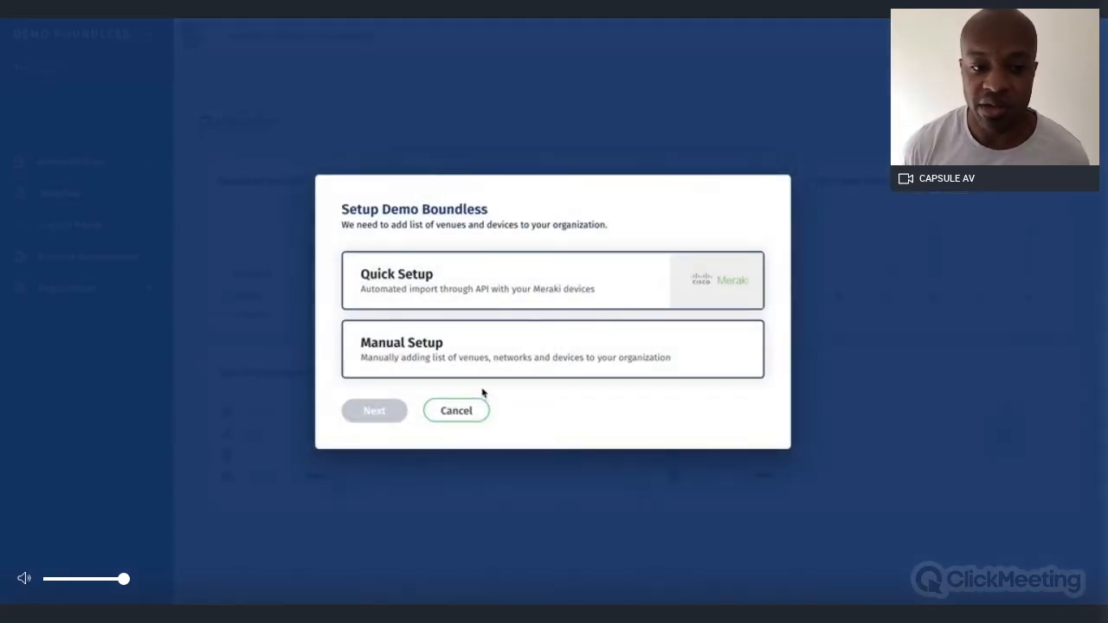
left_click(559, 285)
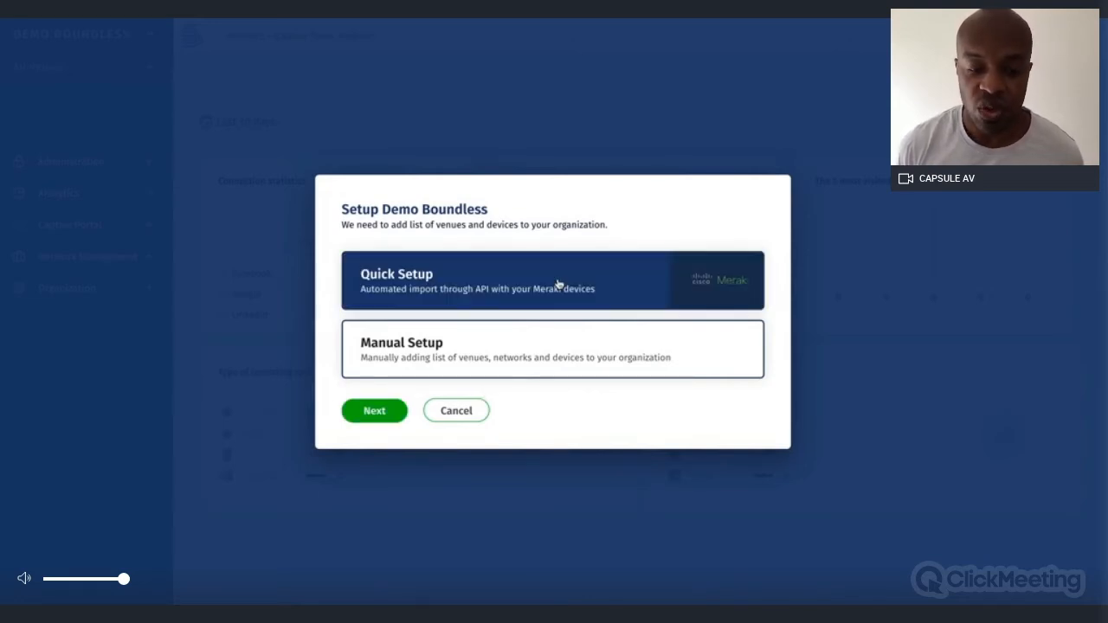
left_click(379, 409)
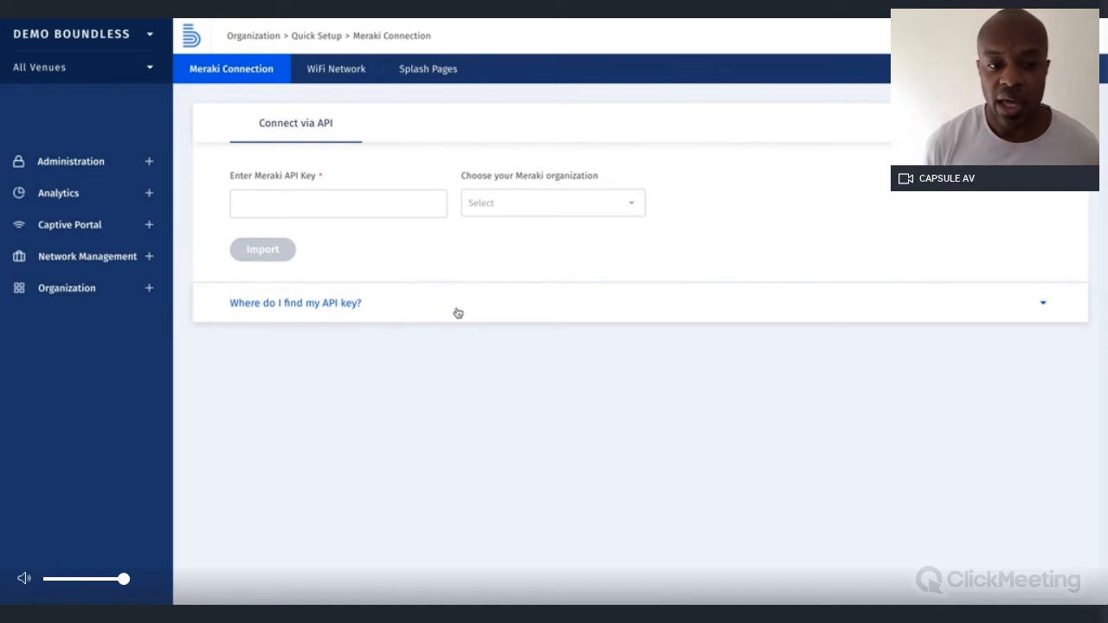
Paste the Meraki API key, select the Boundless Digital organization, and import its data
left_click(458, 313)
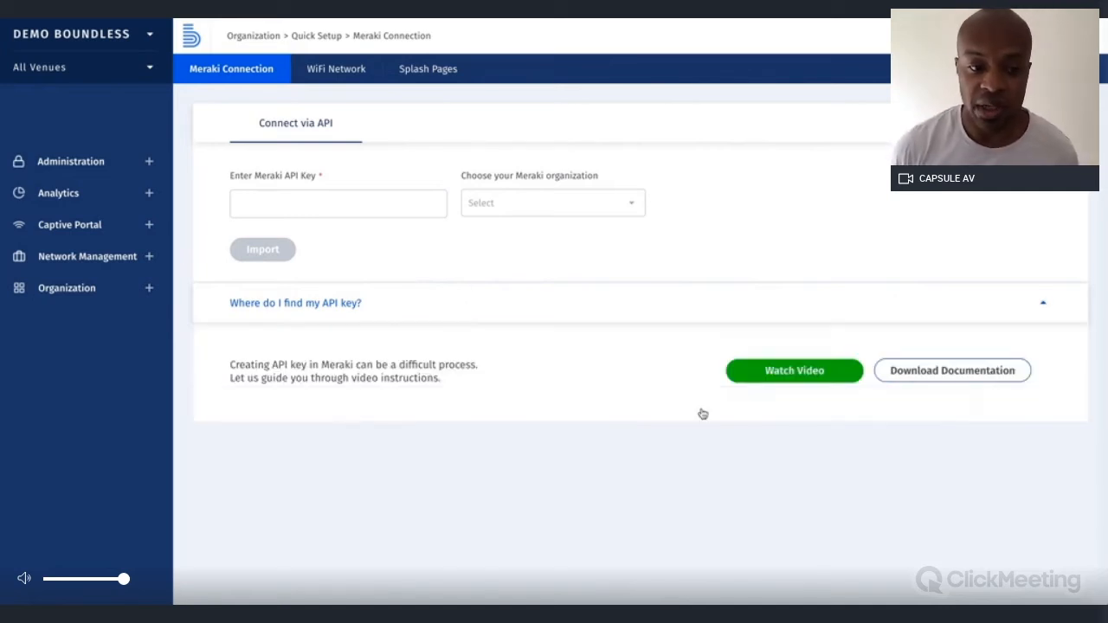
left_click(417, 198)
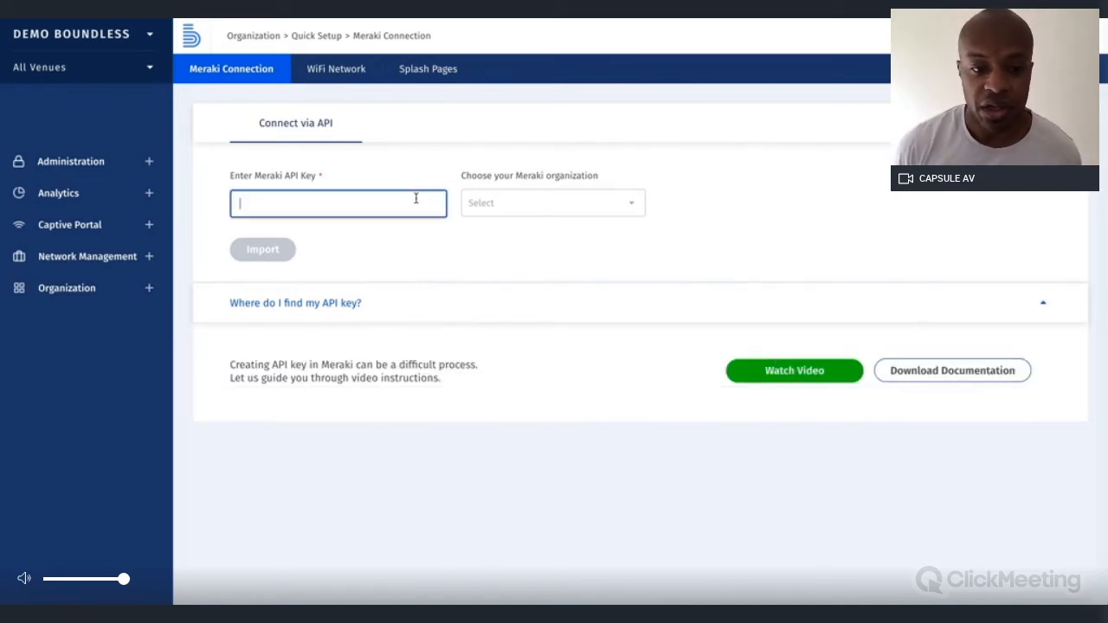
key("ctrl+v")
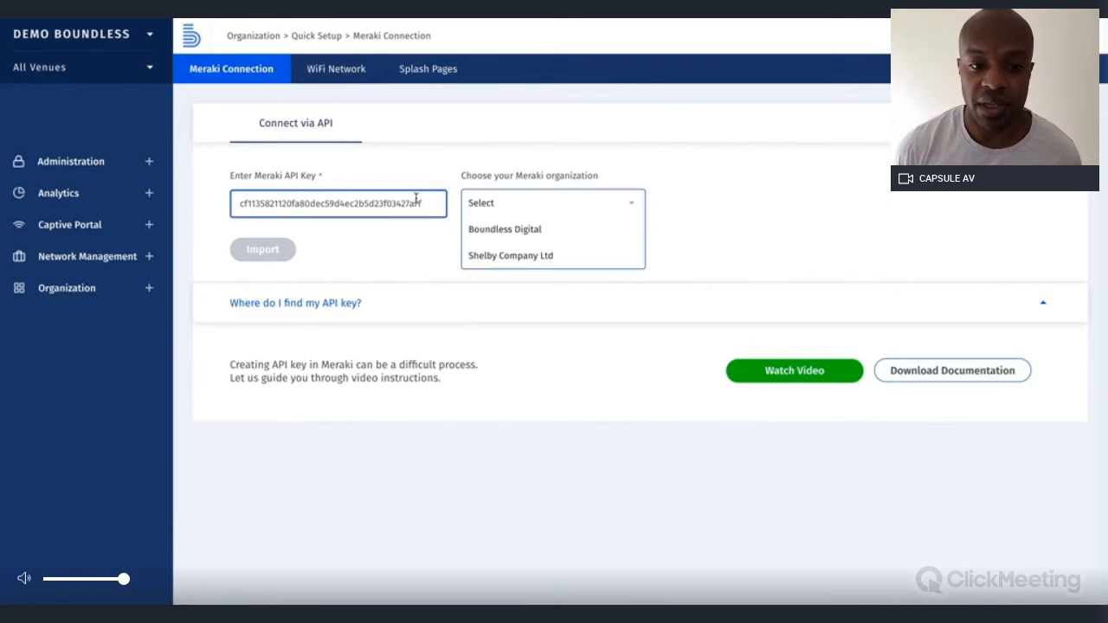
left_click(511, 230)
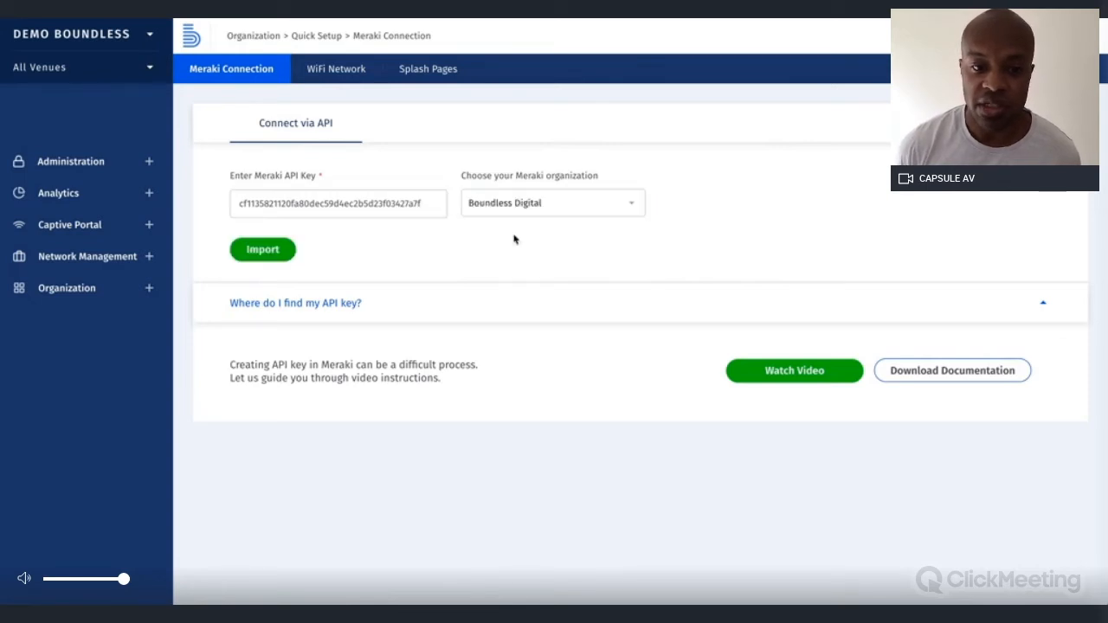
left_click(290, 250)
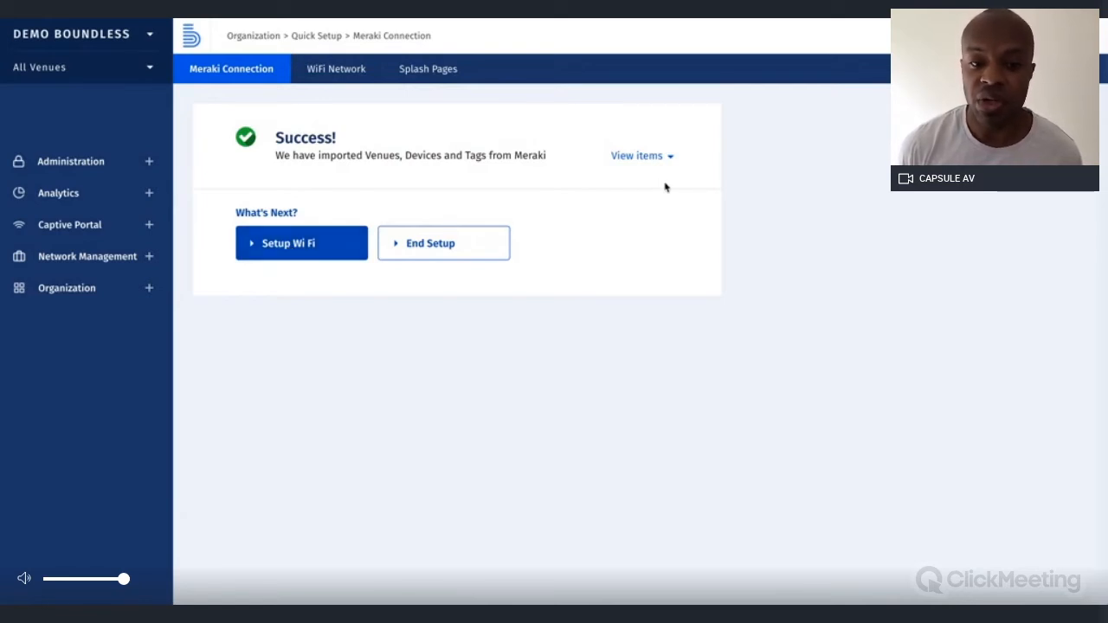
Review the list of imported venues and devices, then continue to WiFi setup
left_click(655, 156)
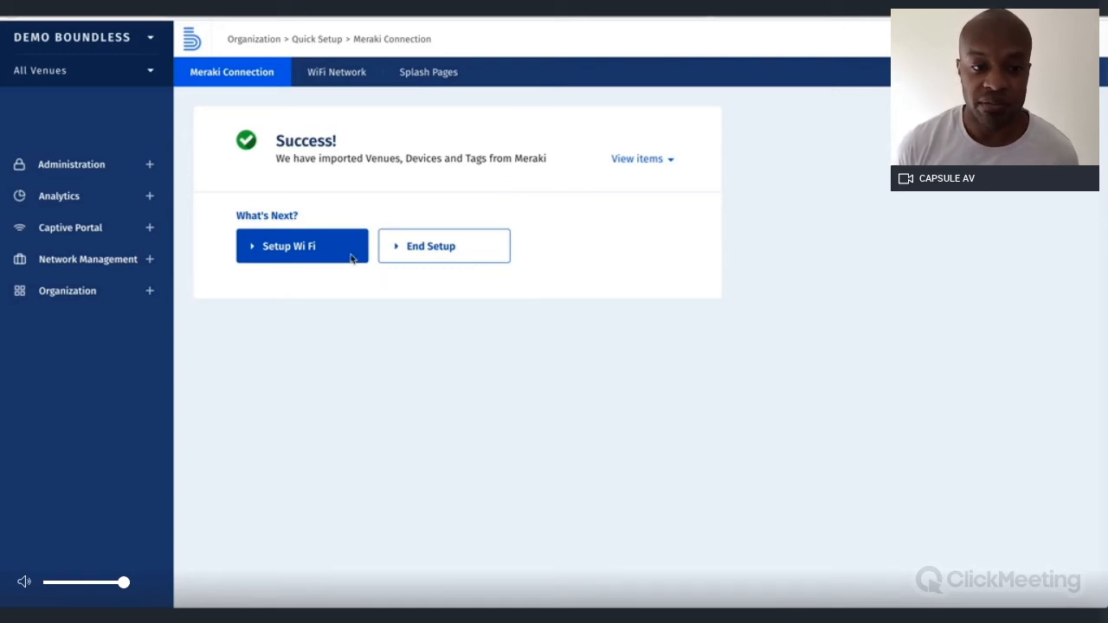
left_click(295, 252)
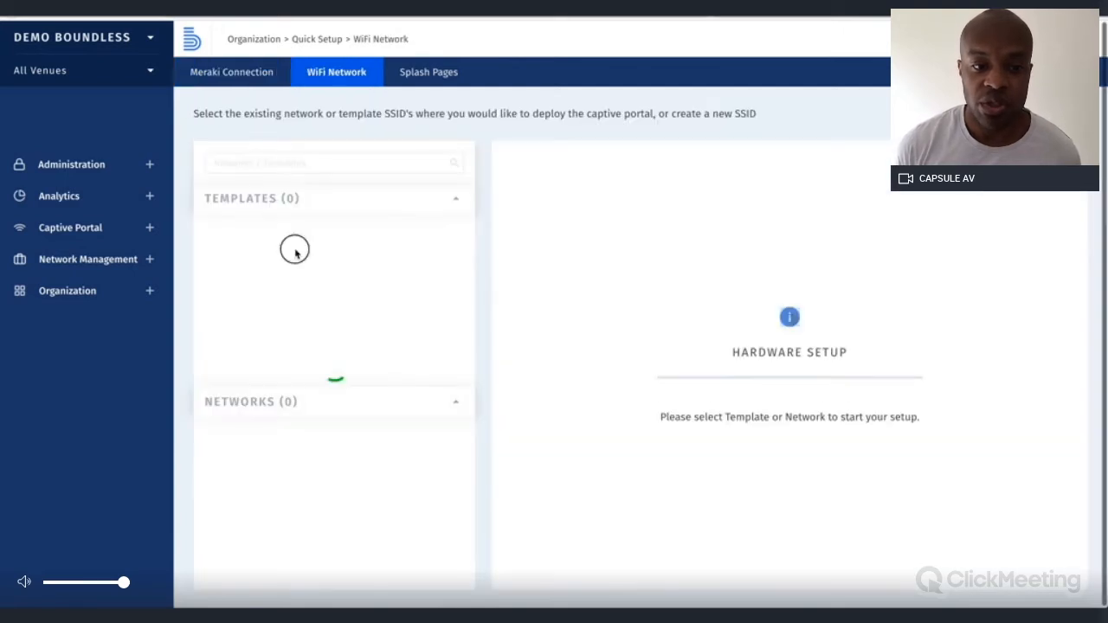
Browse the SSIDs of the home network and then the QA network
left_click(482, 154)
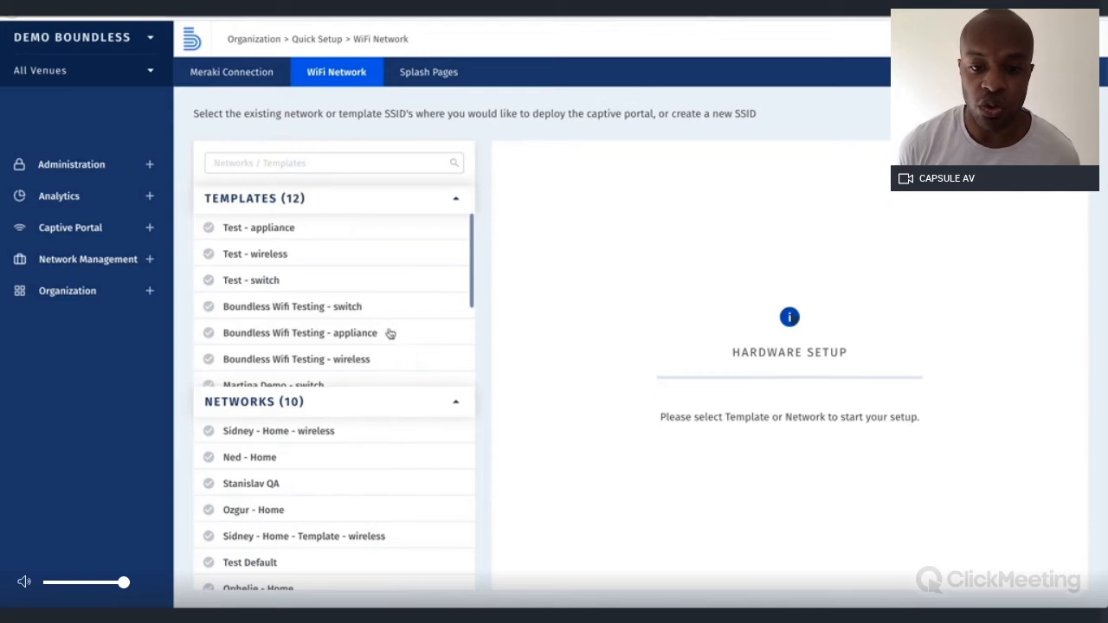
left_click(367, 462)
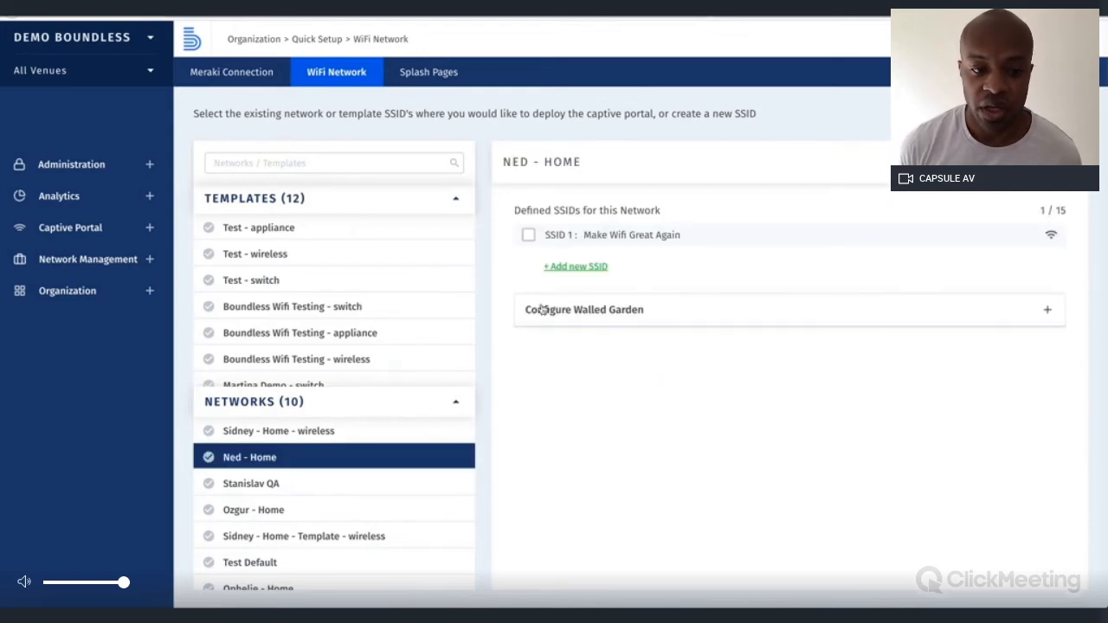
left_click(338, 486)
Create SSID 5 named 'New SSID' on the QA network, select it, and request deployment
left_click(573, 332)
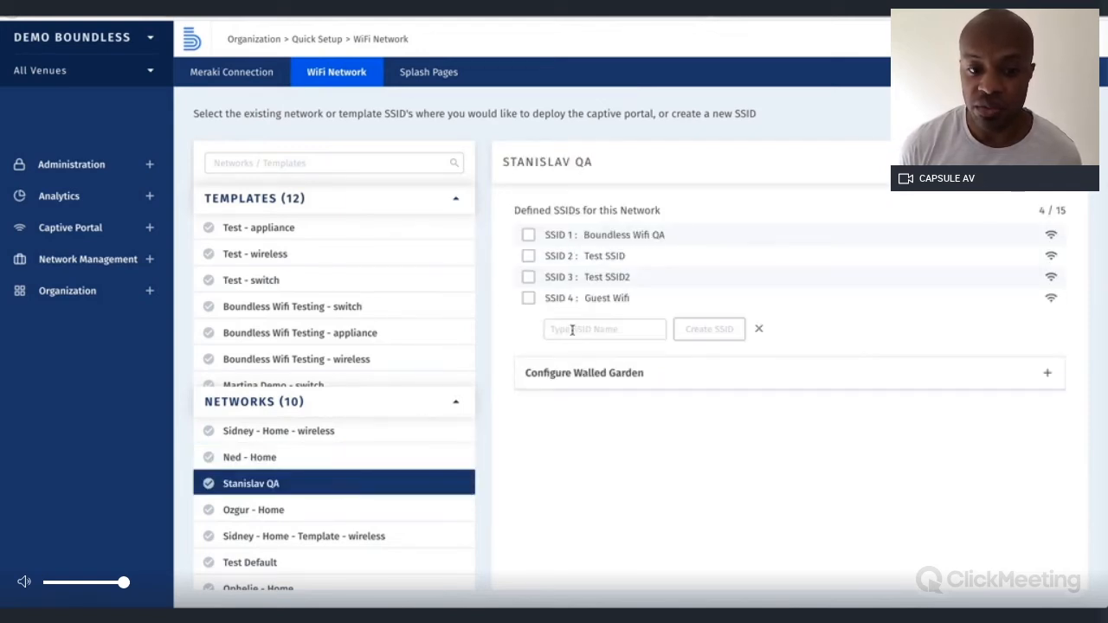
left_click(572, 330)
type("Ne")
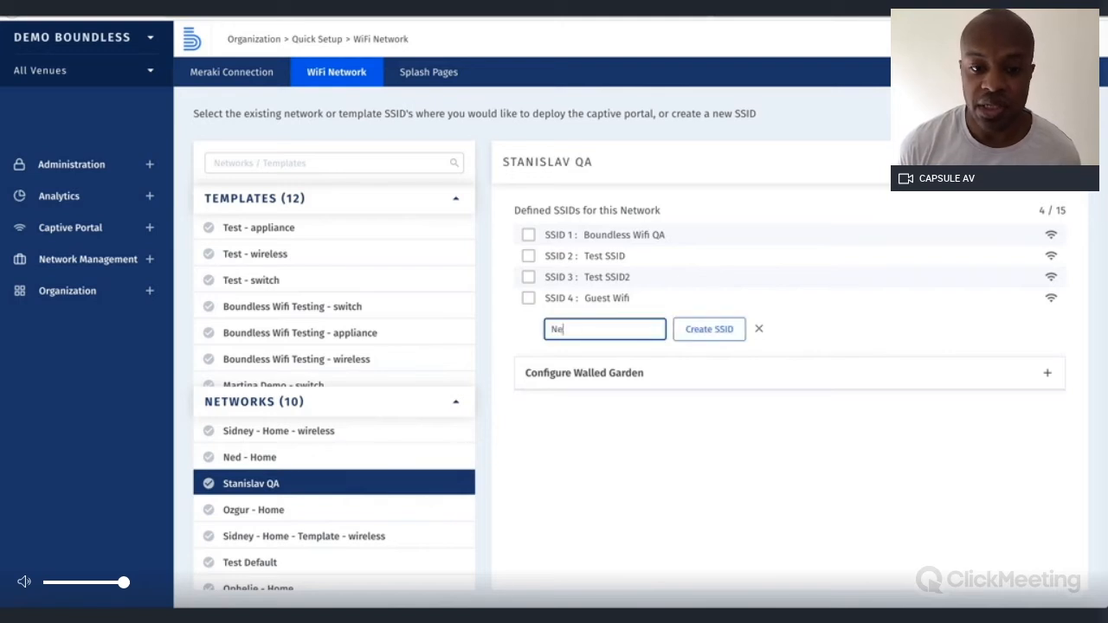
type("w SSID")
left_click(716, 329)
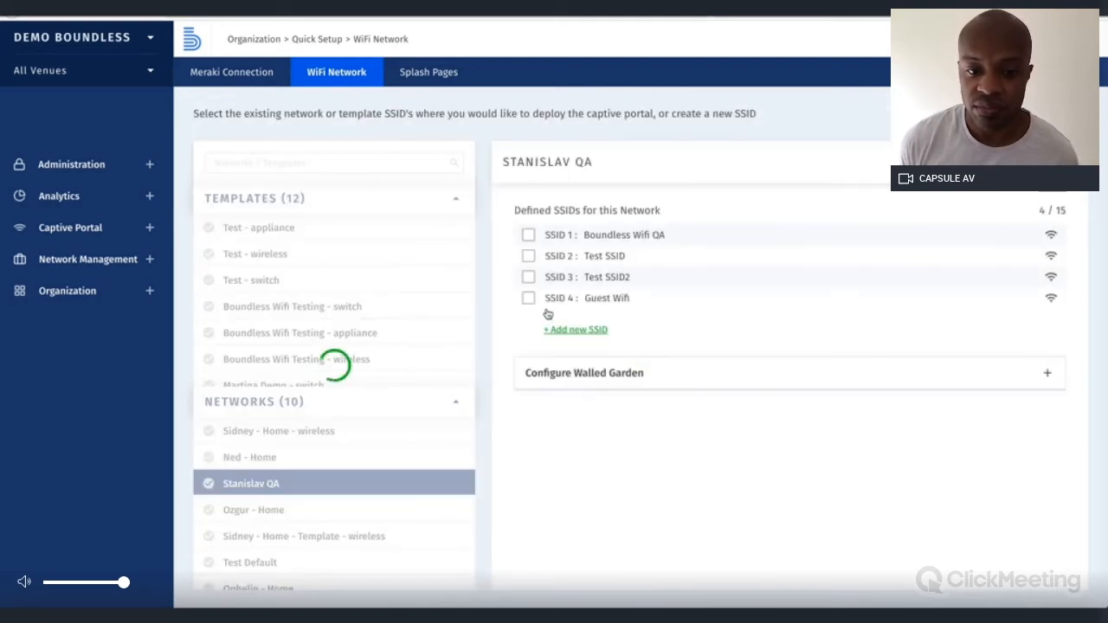
left_click(530, 319)
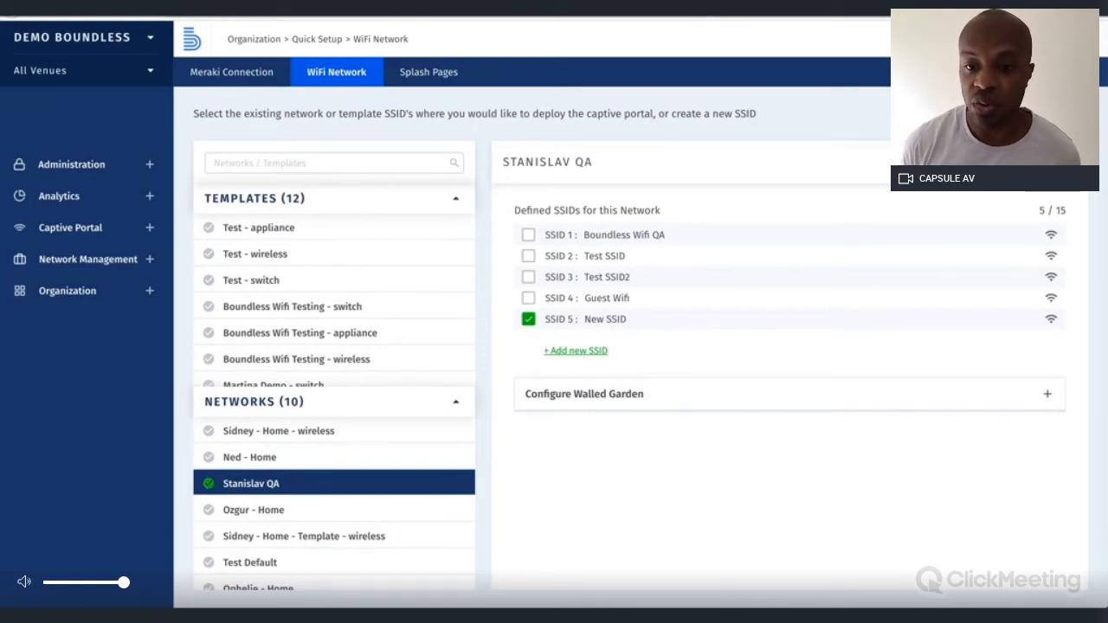
left_click(1020, 163)
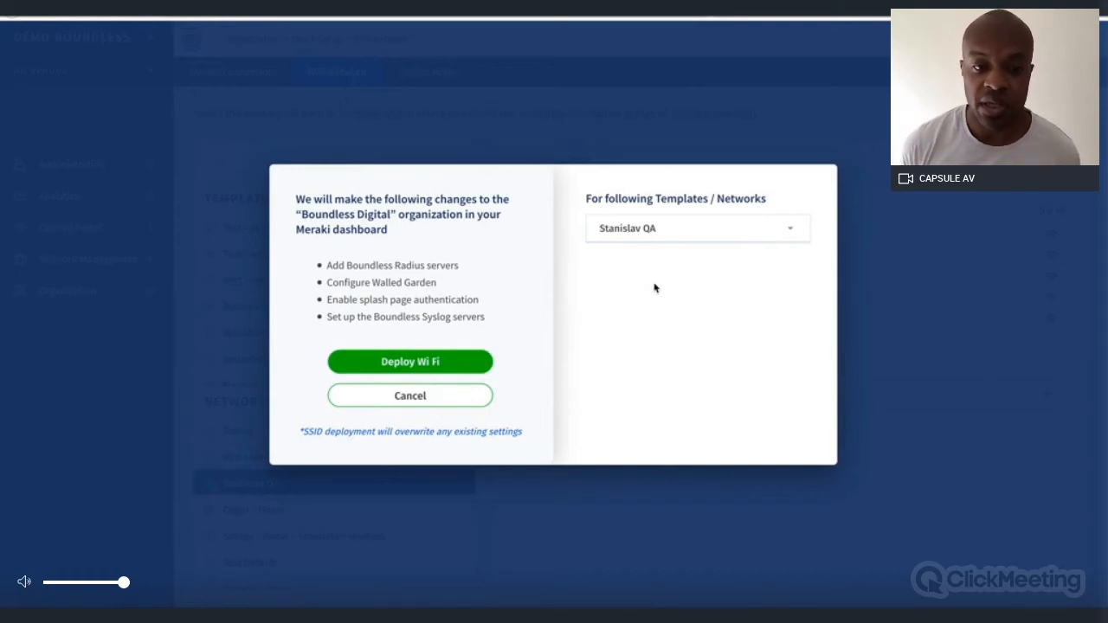
Deploy the WiFi to the QA network, then create a new Page Configurator splash page
left_click(424, 366)
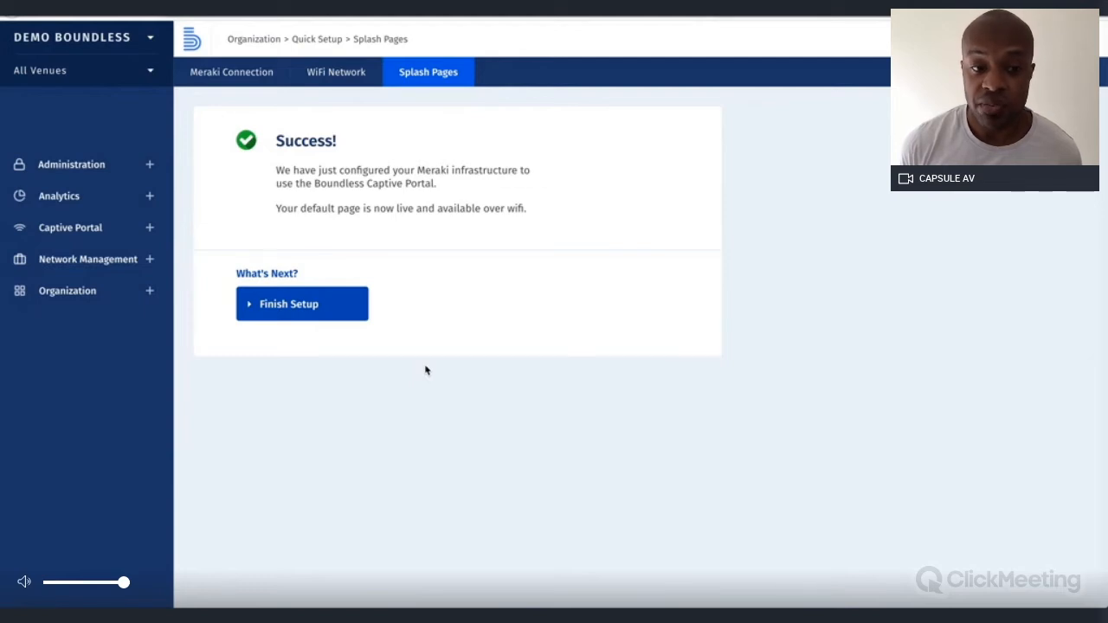
left_click(123, 243)
left_click(122, 269)
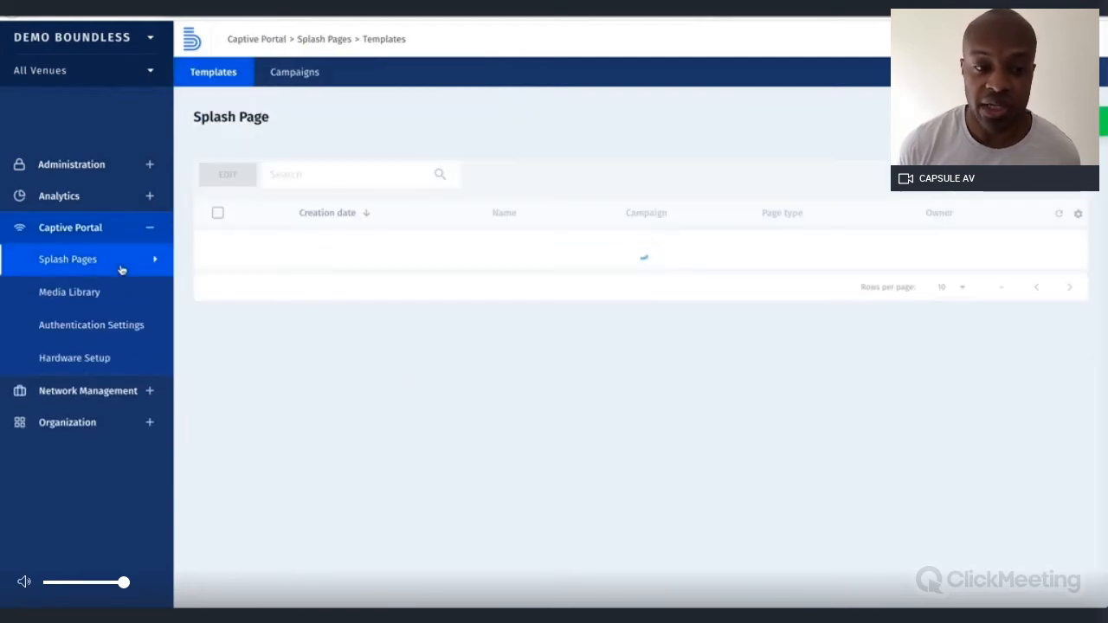
left_click(1043, 121)
left_click(503, 302)
left_click(763, 399)
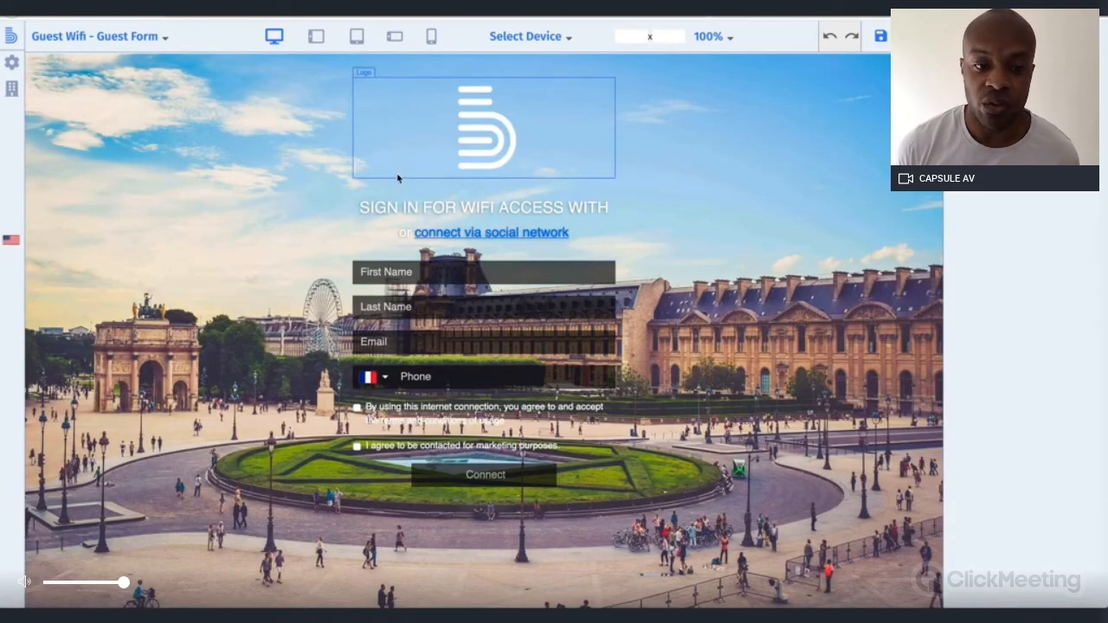
Replace the Paris photo background with solid blue #004DFF, then choose to change the logo
left_click(10, 66)
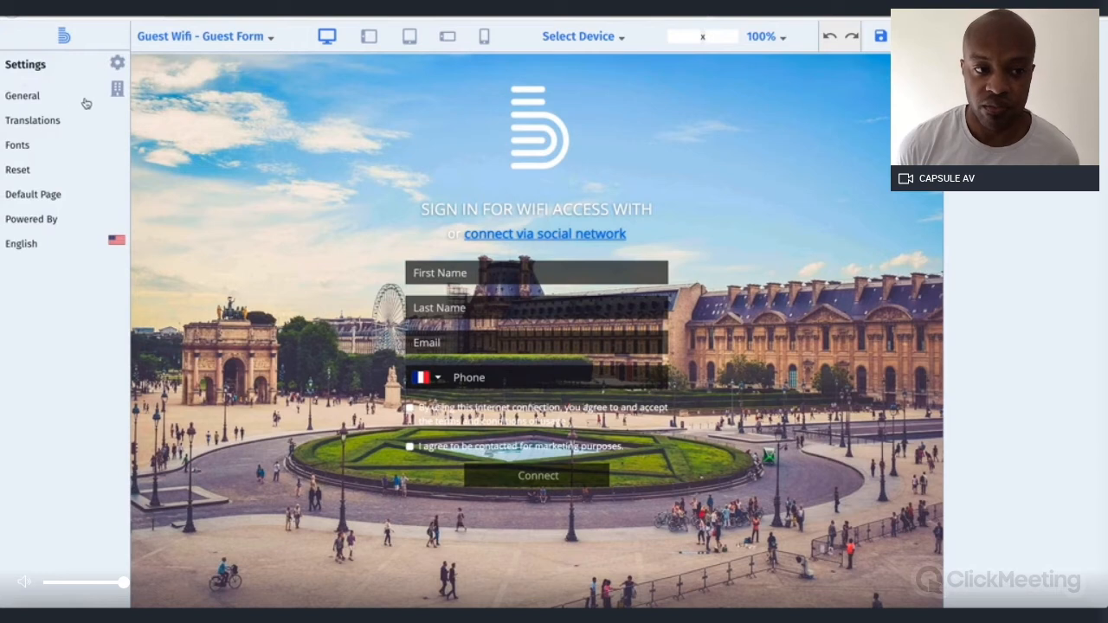
left_click(114, 90)
left_click(64, 121)
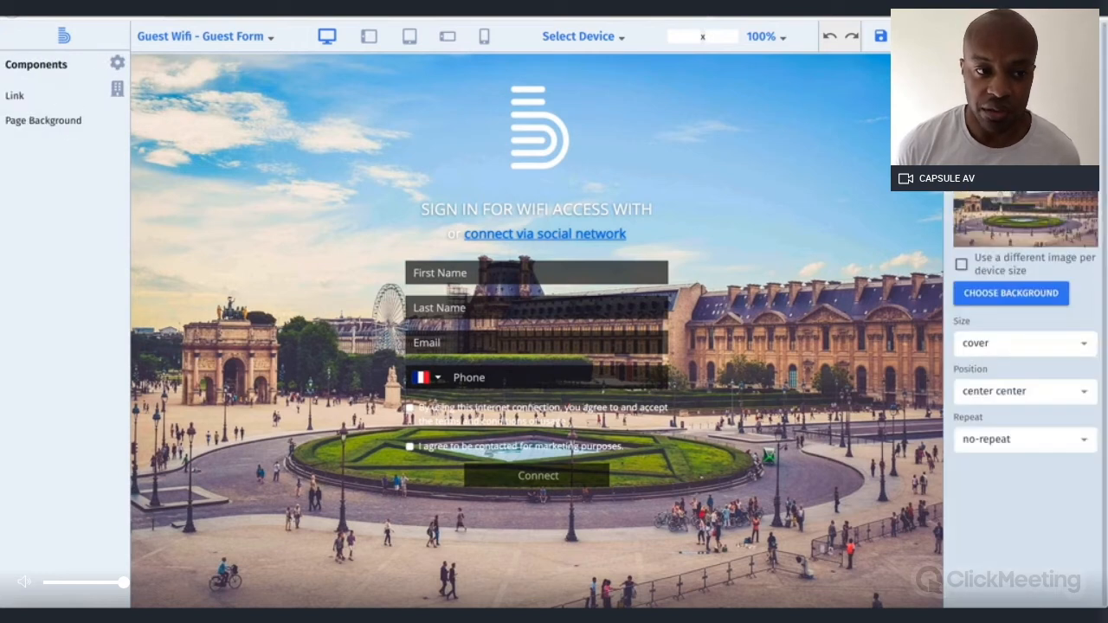
left_click(996, 112)
left_click(995, 139)
left_click_drag(1016, 202, 1072, 216)
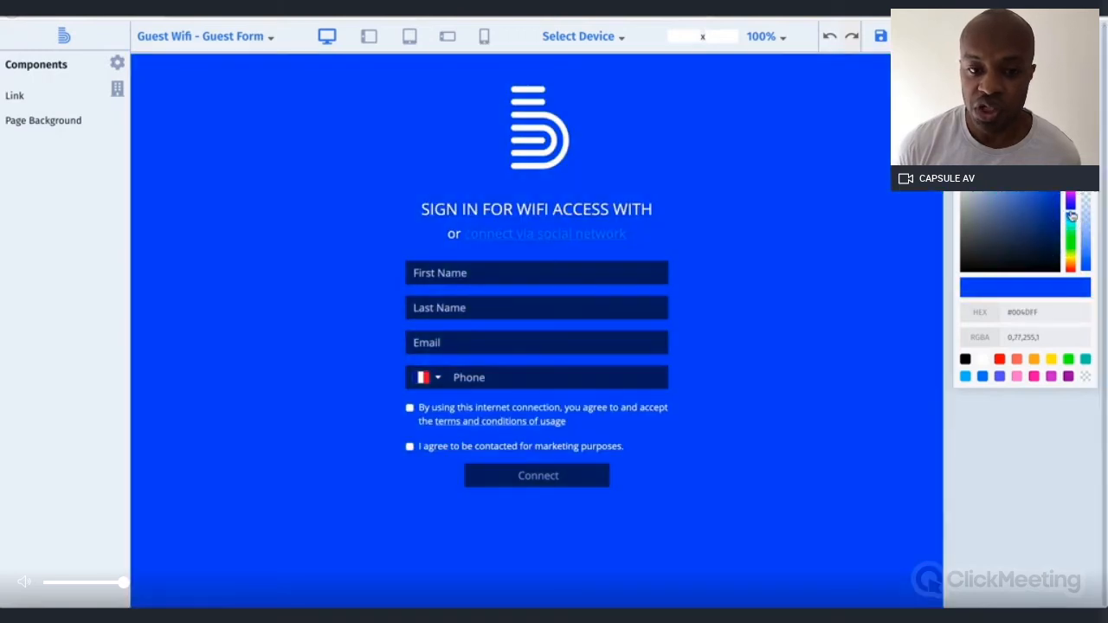
left_click(552, 137)
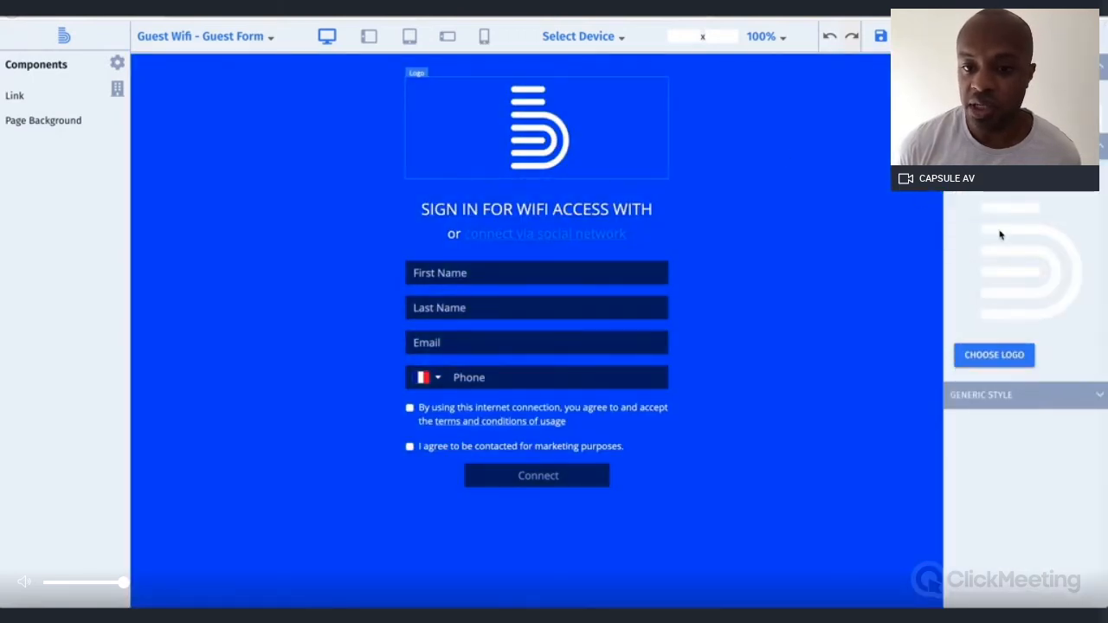
left_click(1009, 351)
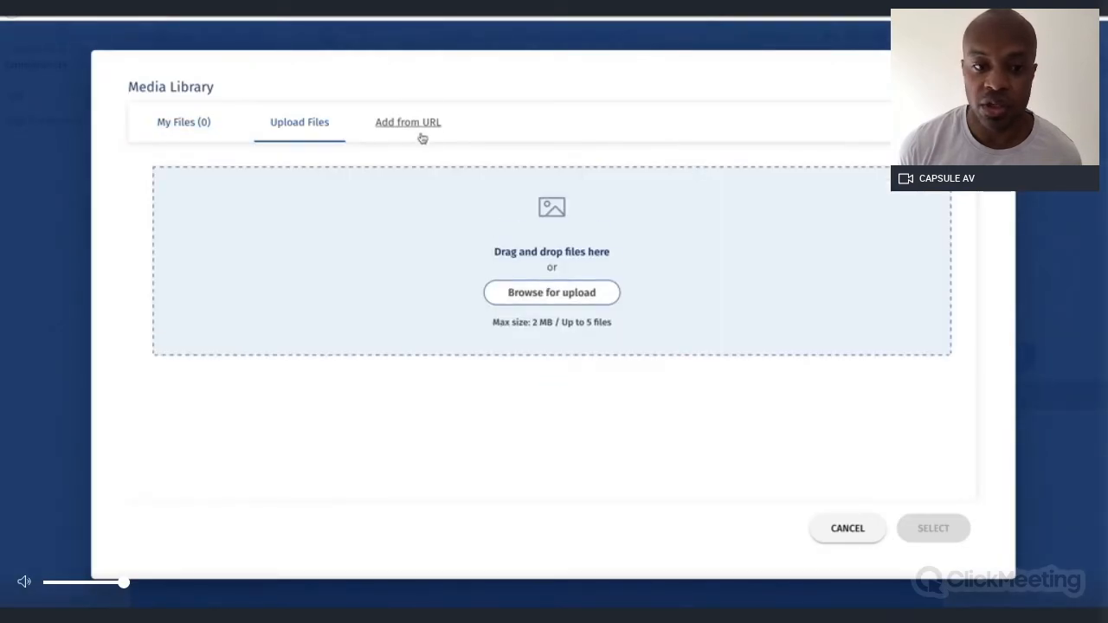
Add the Boundless Digital logo from its URL, then move the Phone field under First Name
left_click(421, 127)
type("https://miro.medium.com/max/3150/2*Xf0AthZY0czEwjS4E3dEfQ.jpeg")
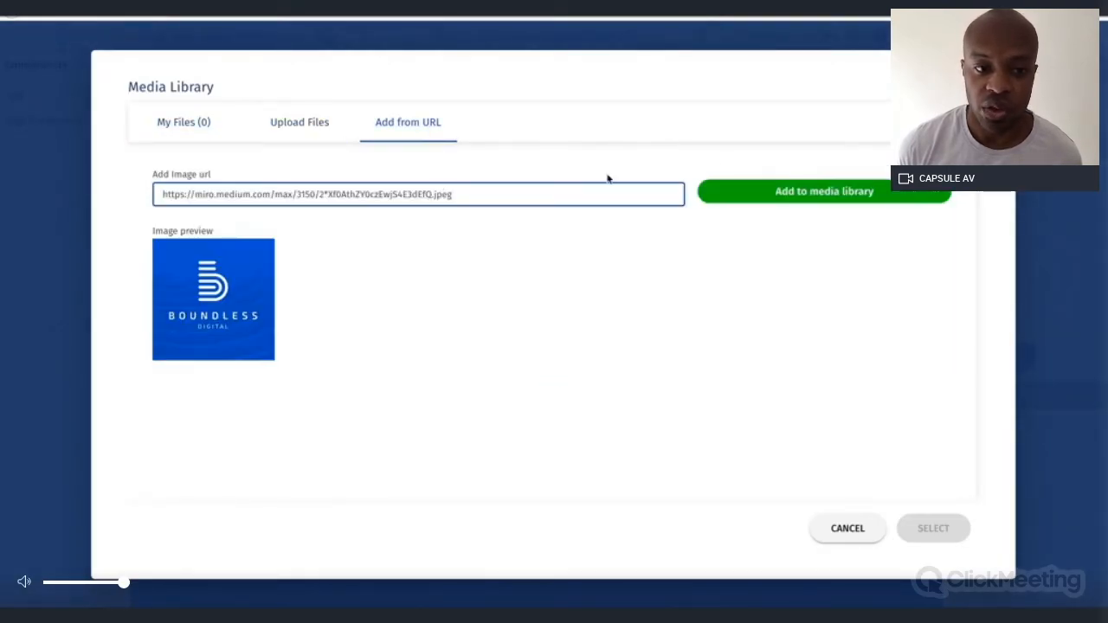
left_click(809, 190)
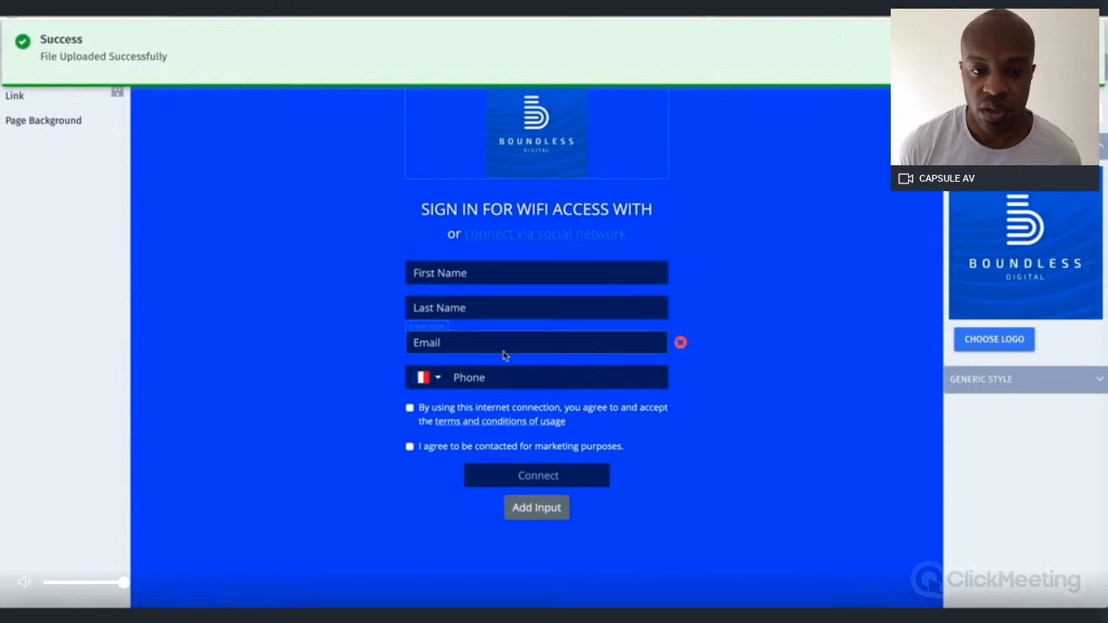
left_click_drag(507, 376, 507, 314)
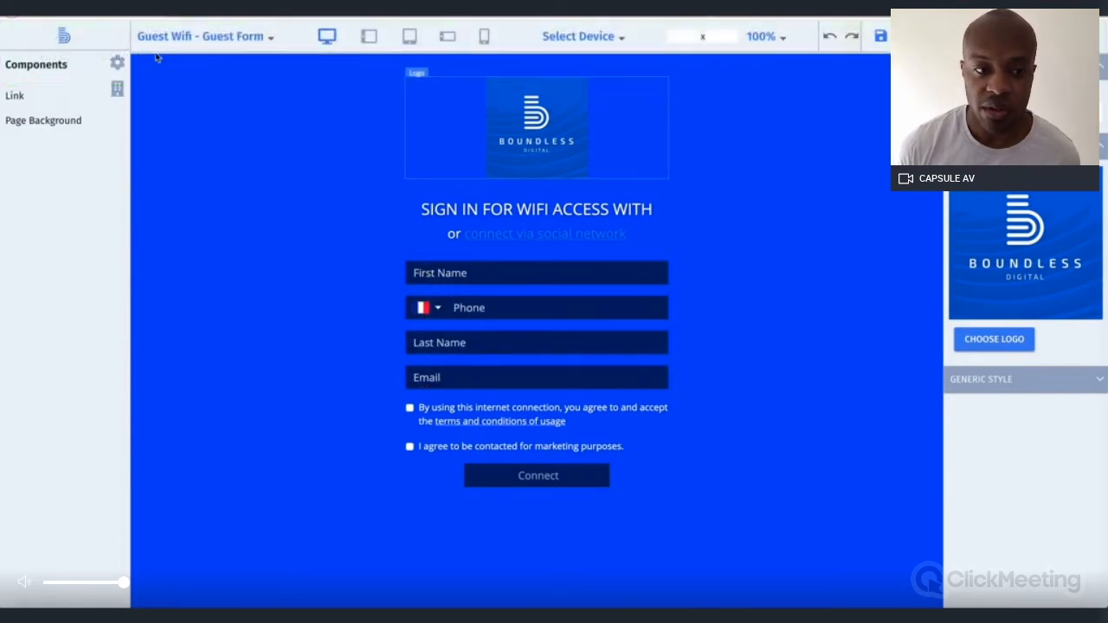
Switch the editor to the SMS Registration page and save the splash page
left_click(227, 38)
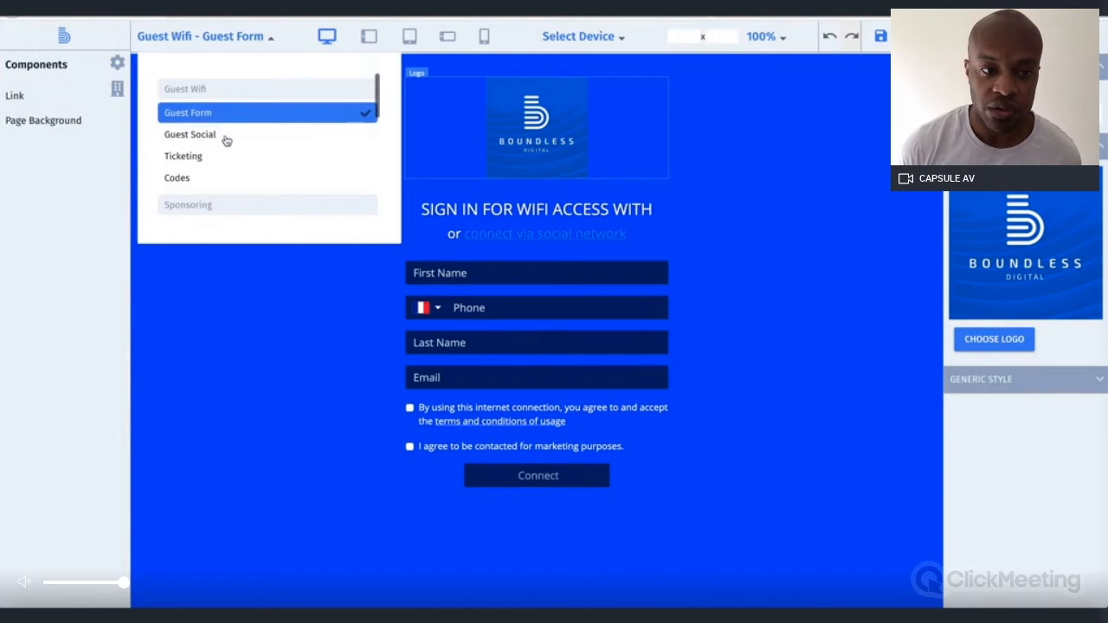
scroll(226, 139, "down", 4)
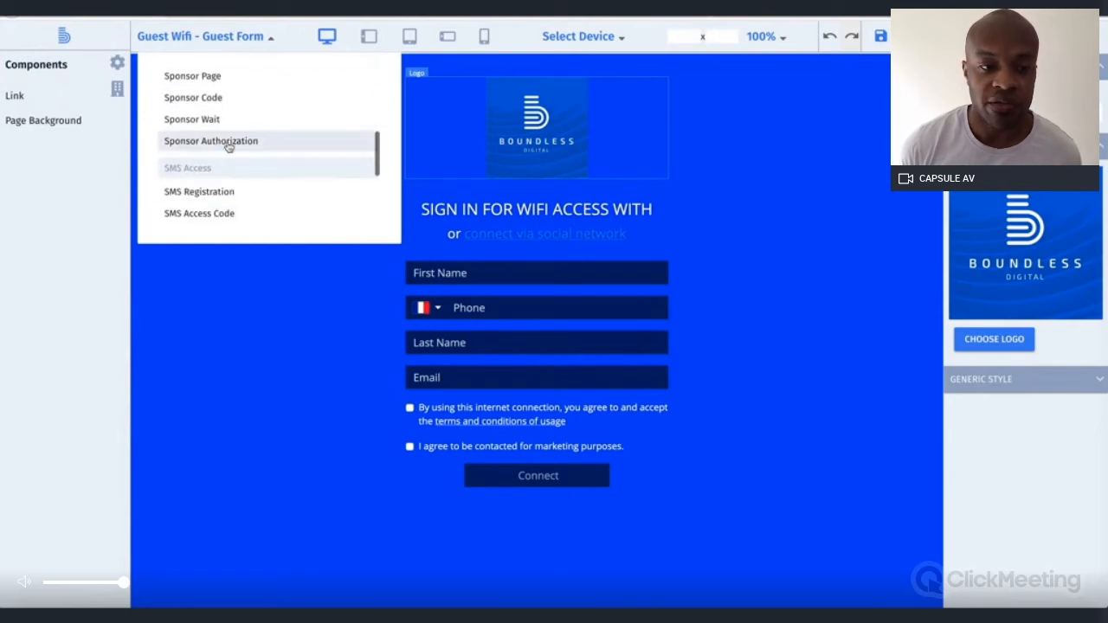
left_click(244, 192)
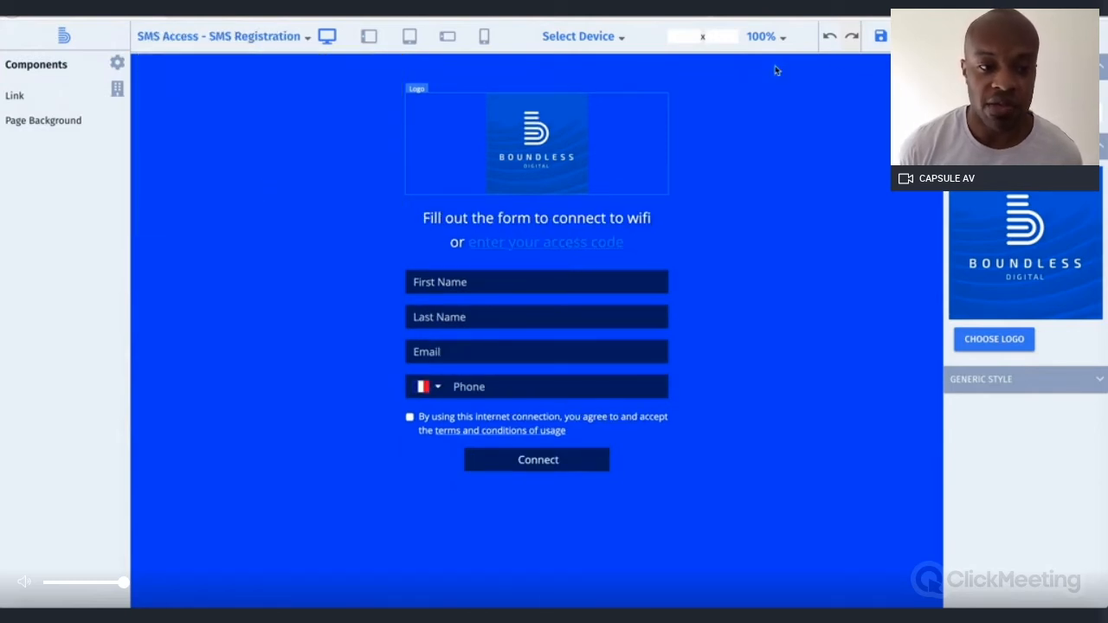
left_click(880, 35)
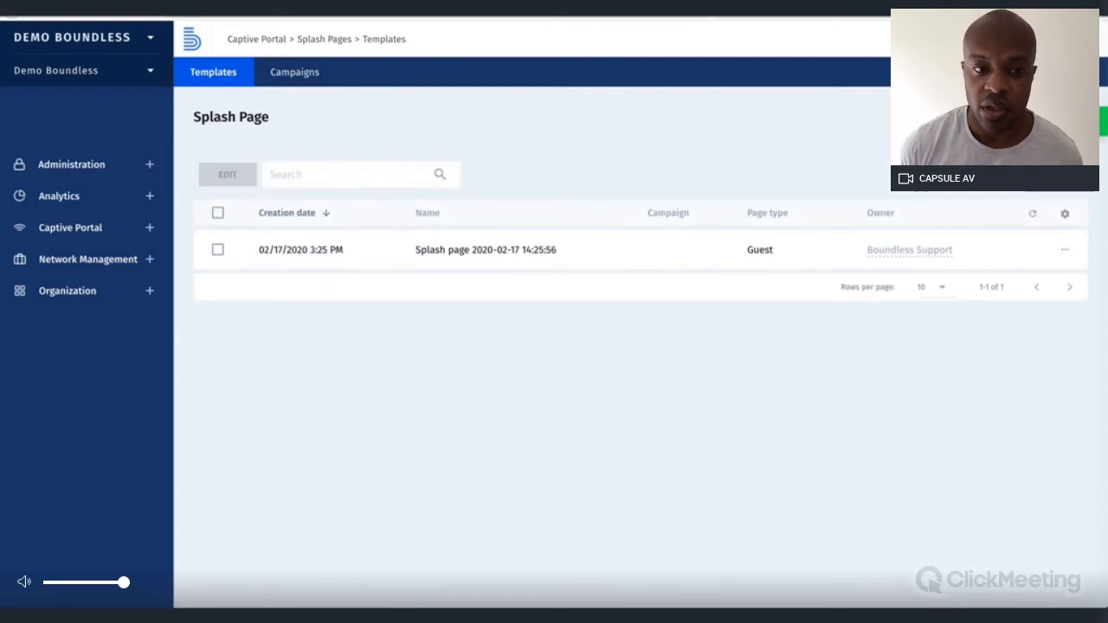
Start a new campaign named 'Demo' that uses the saved splash page
left_click(295, 76)
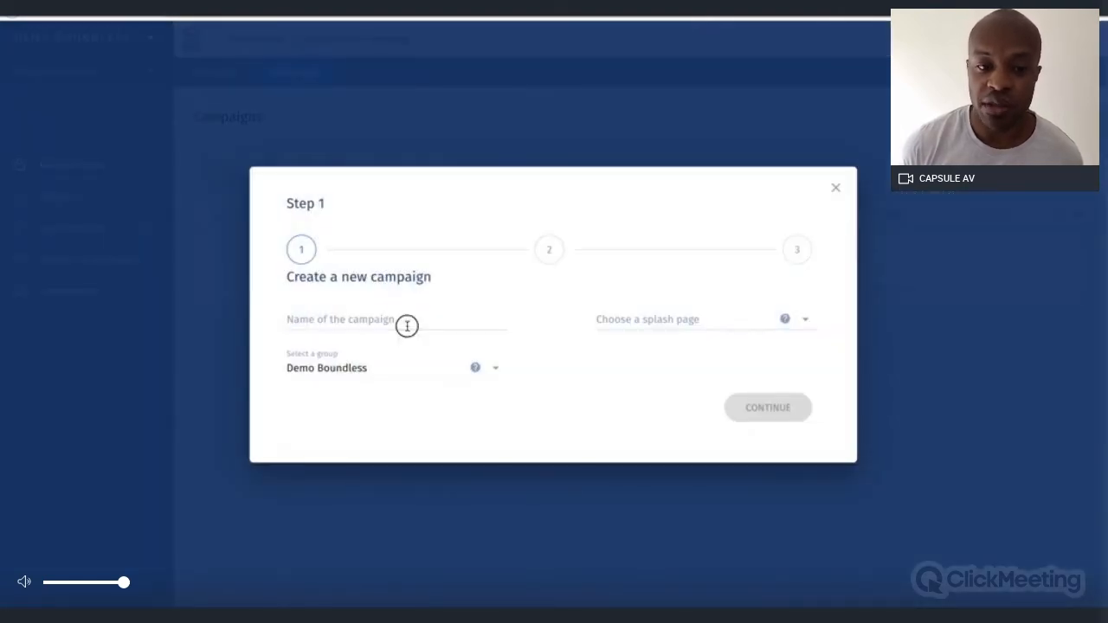
left_click(407, 325)
type("Demo")
key("Tab")
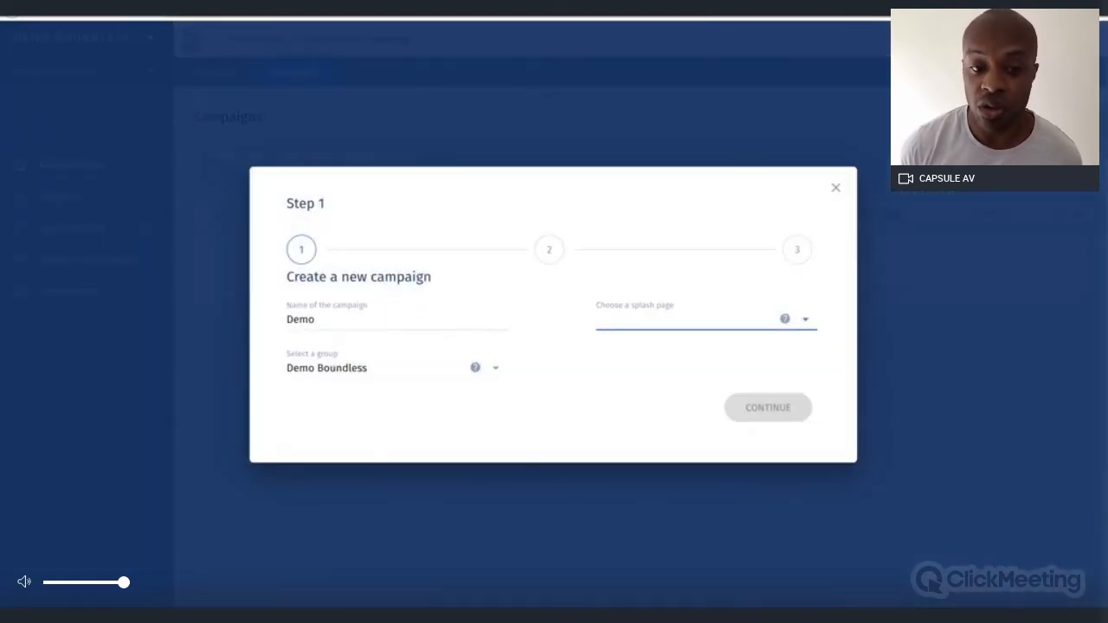
left_click(725, 316)
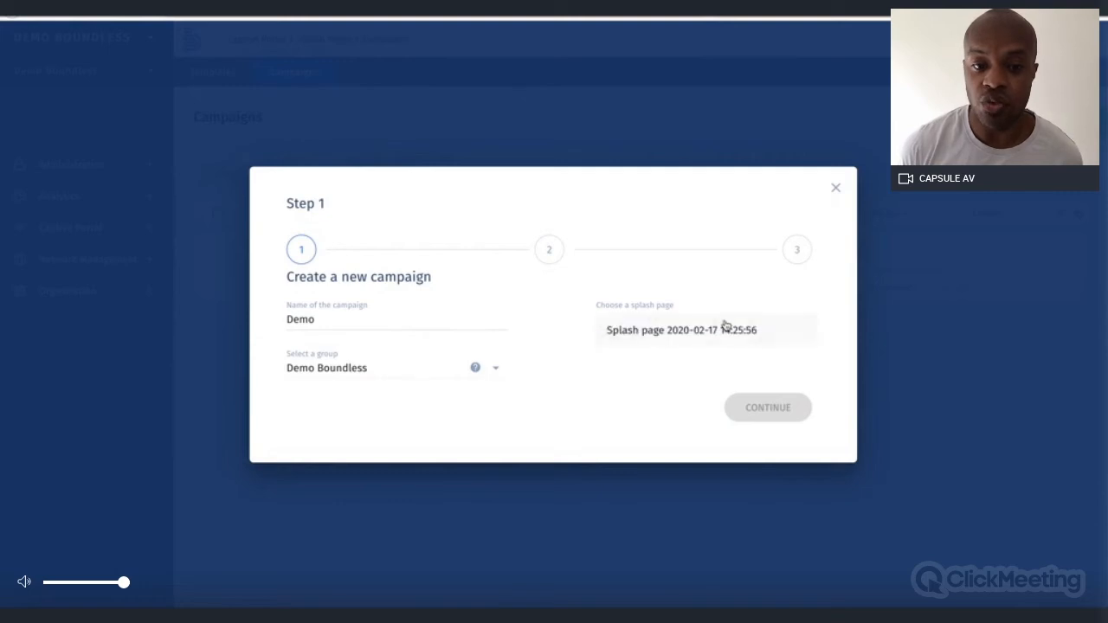
left_click(724, 323)
left_click(759, 402)
left_click(566, 352)
type("https://www.")
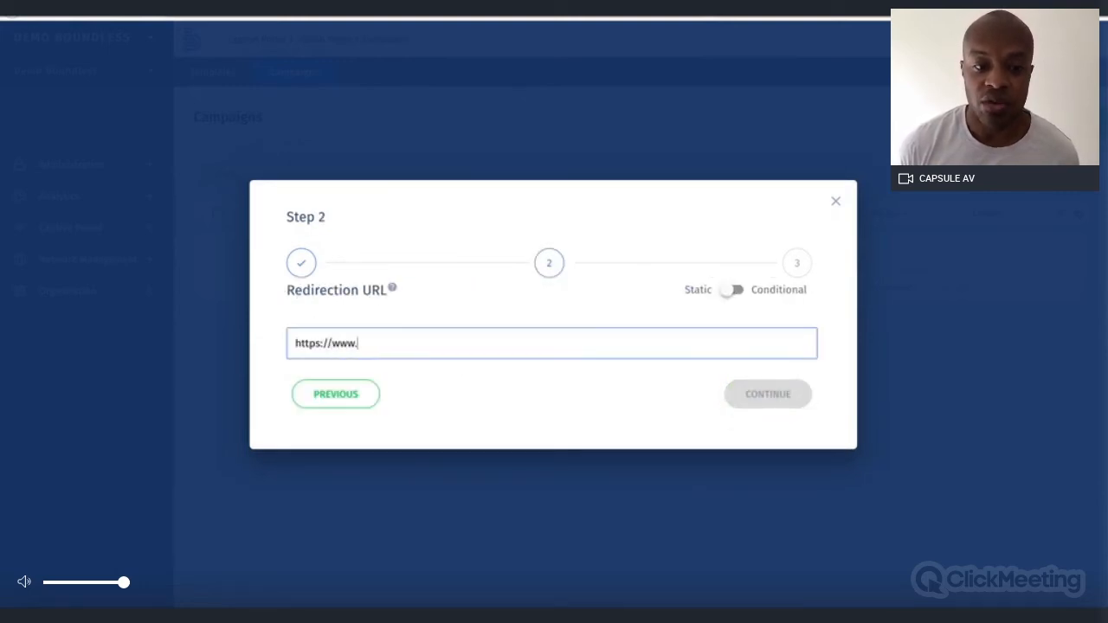
type("google.com")
left_click(770, 394)
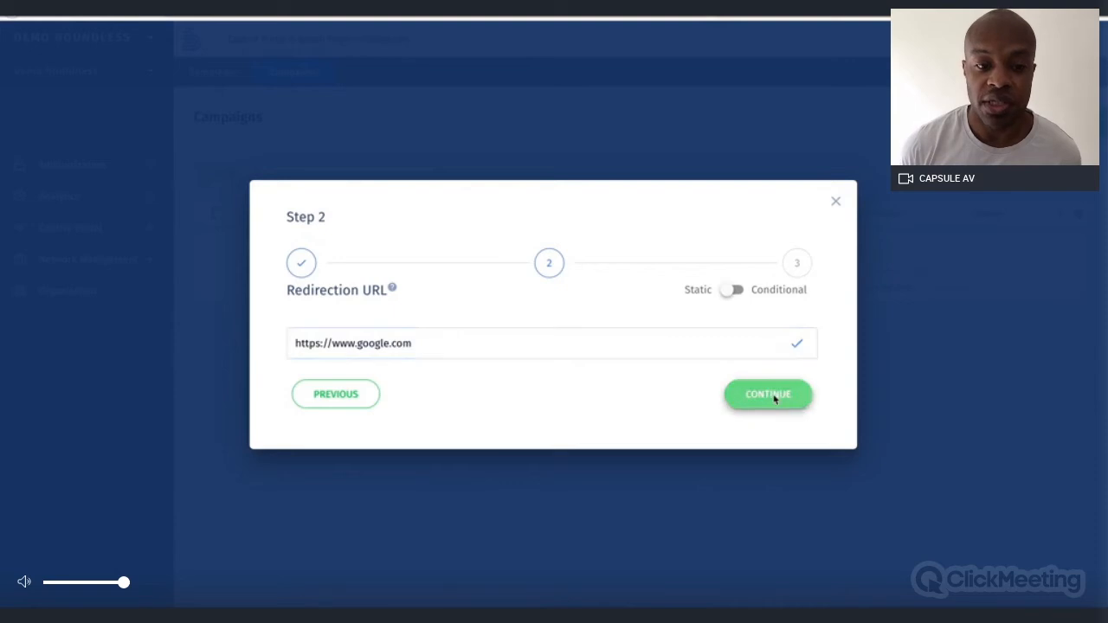
left_click(754, 442)
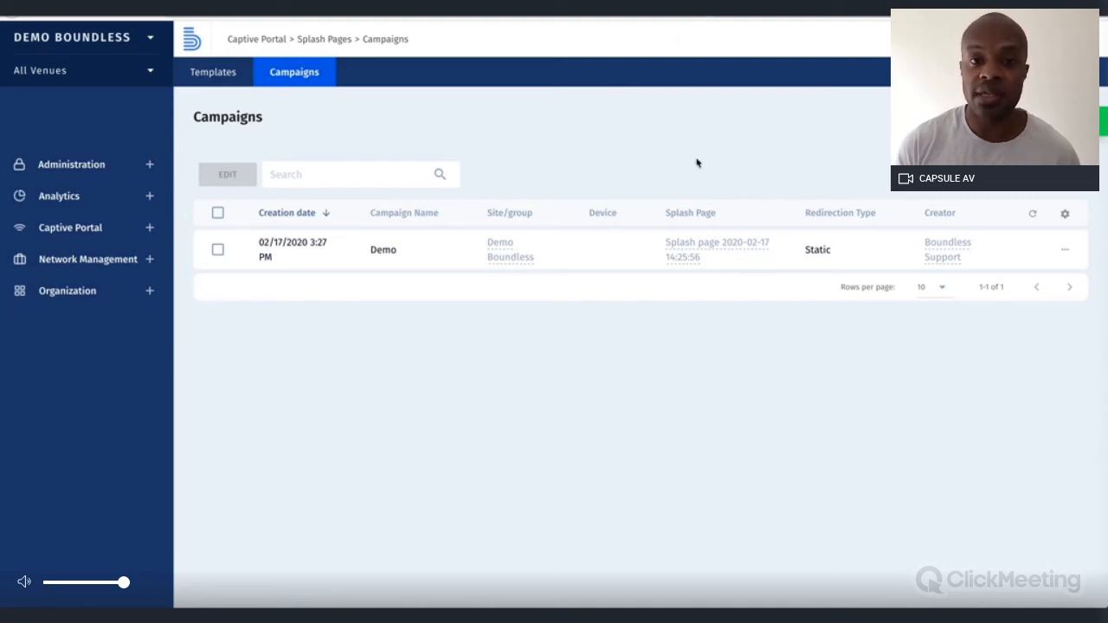
left_click(667, 18)
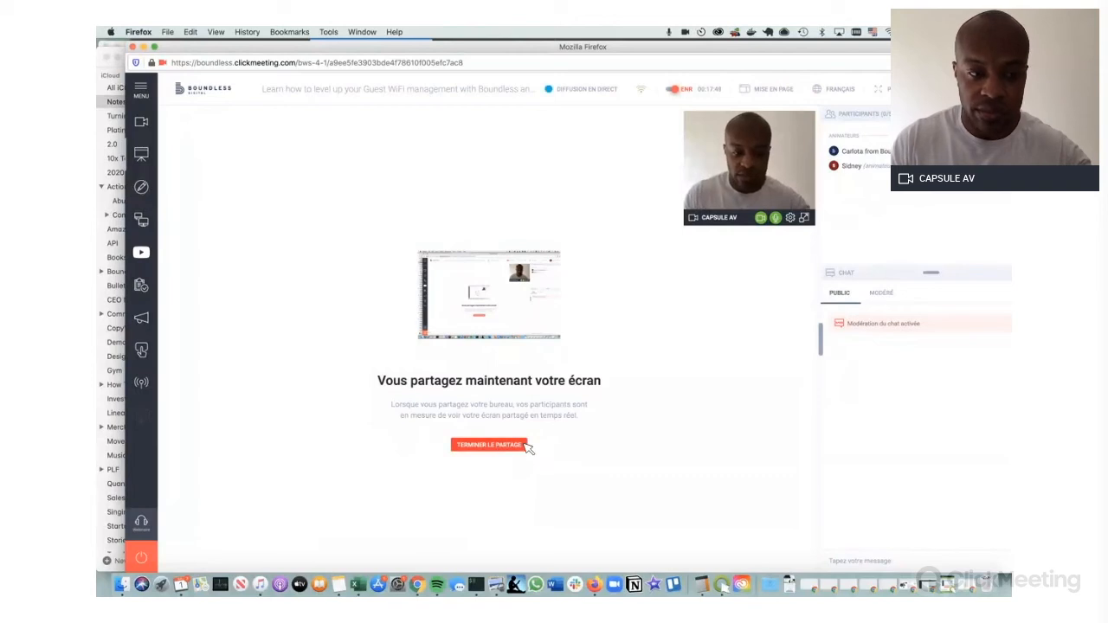
Bring Chrome forward and return to the splash page builder showing the Guest Form page
key("super+Tab")
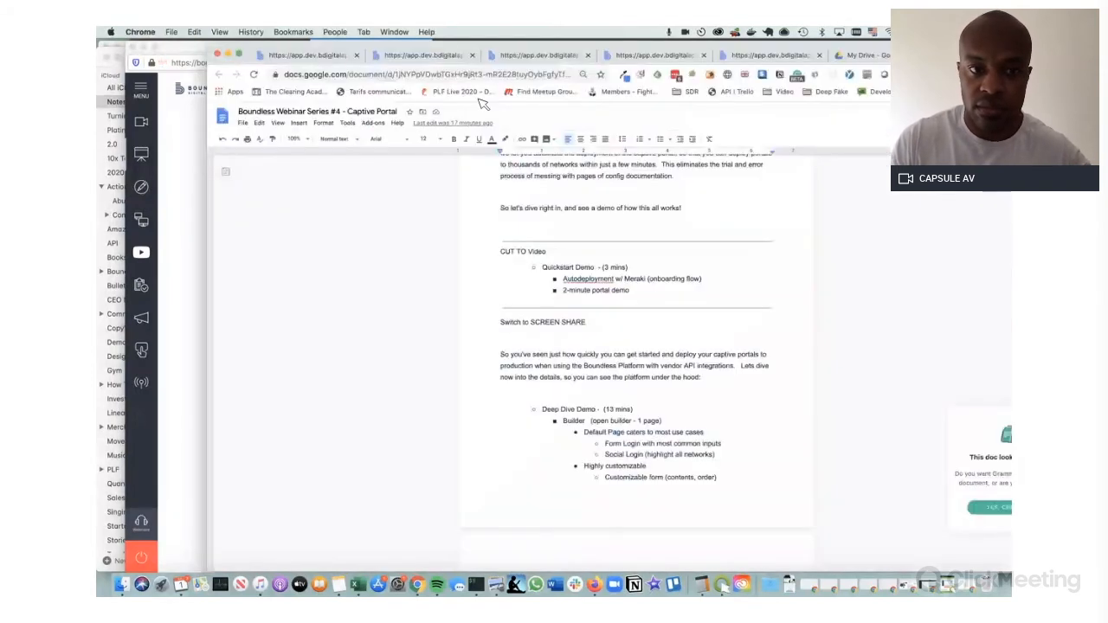
left_click(333, 57)
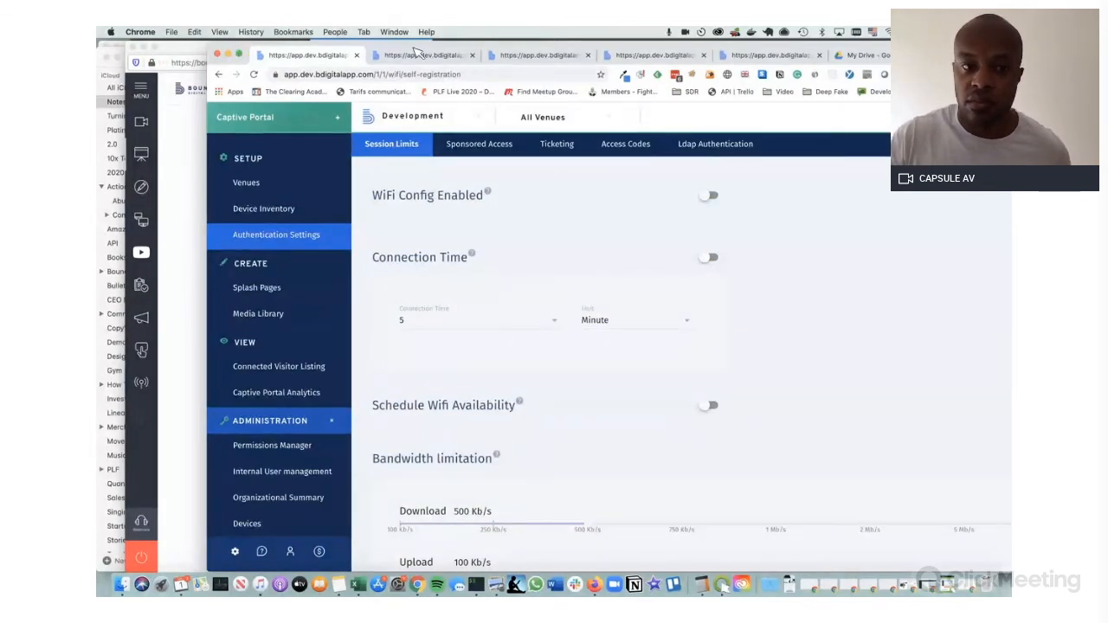
left_click(421, 54)
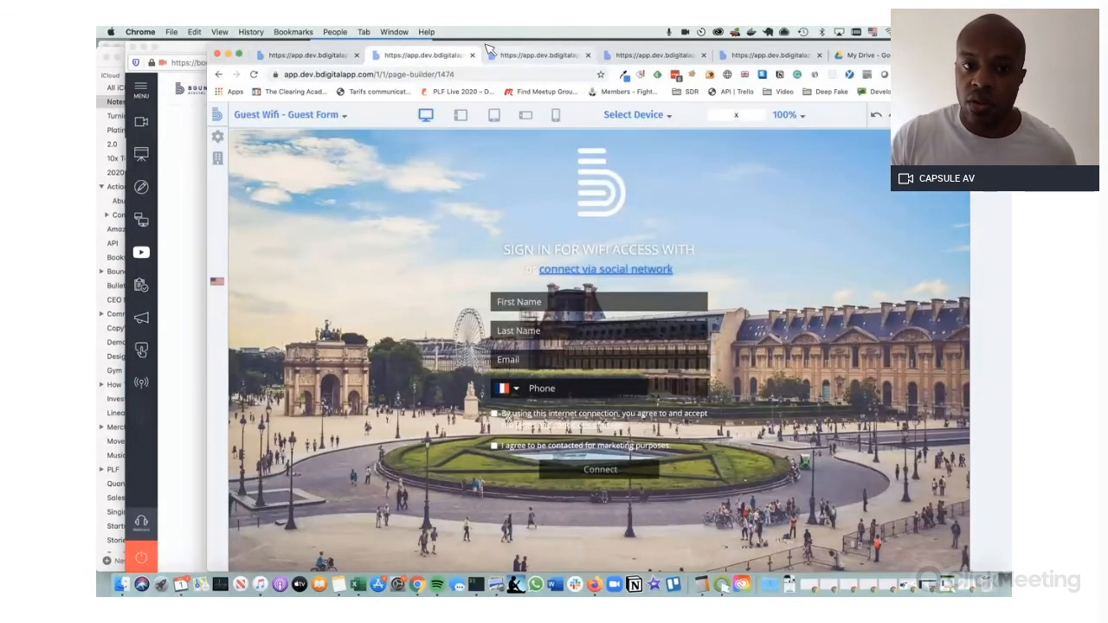
Delete the Guest Form's Email field and reorder the fields to Phone, Last Name, First Name
left_click_drag(490, 49, 385, 48)
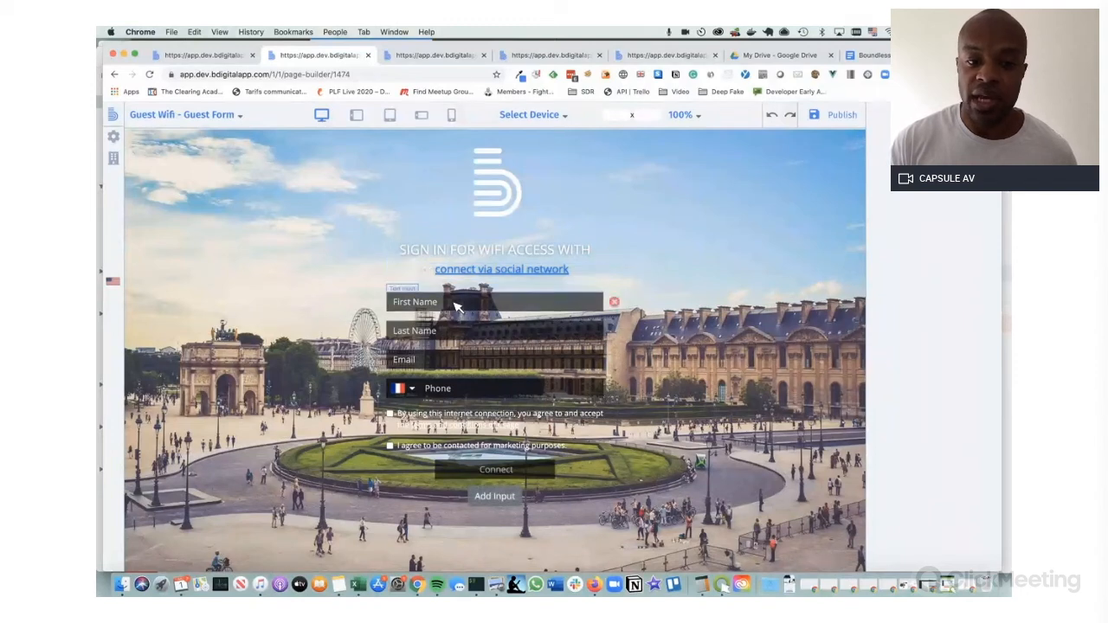
left_click(609, 361)
mouse_move(558, 370)
left_mouse_down()
mouse_move(539, 349)
mouse_move(539, 374)
left_mouse_up()
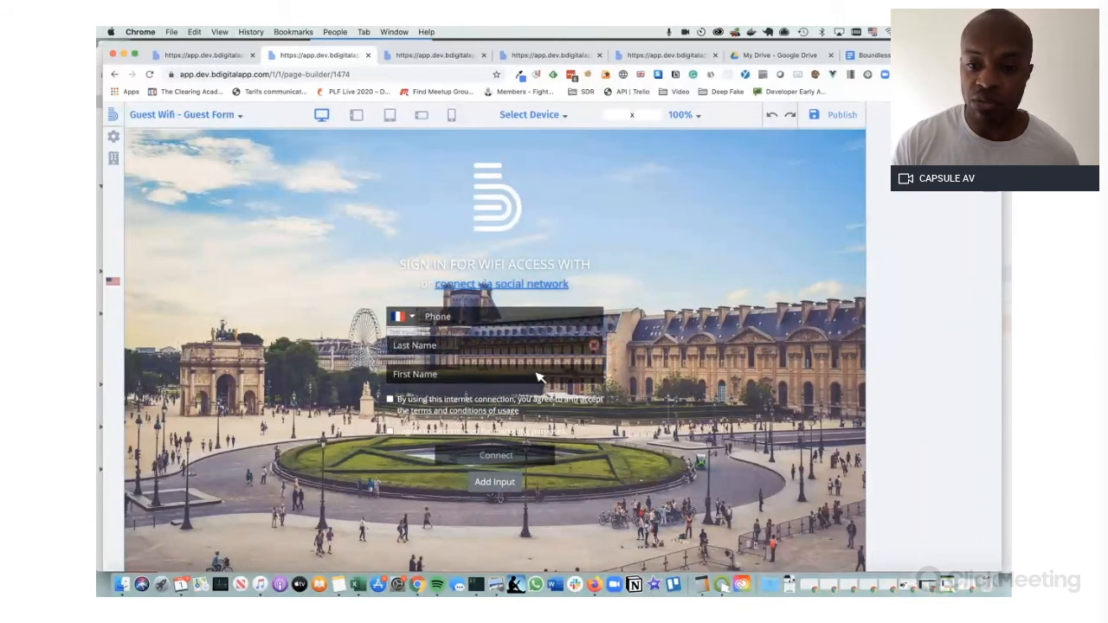
left_click(201, 116)
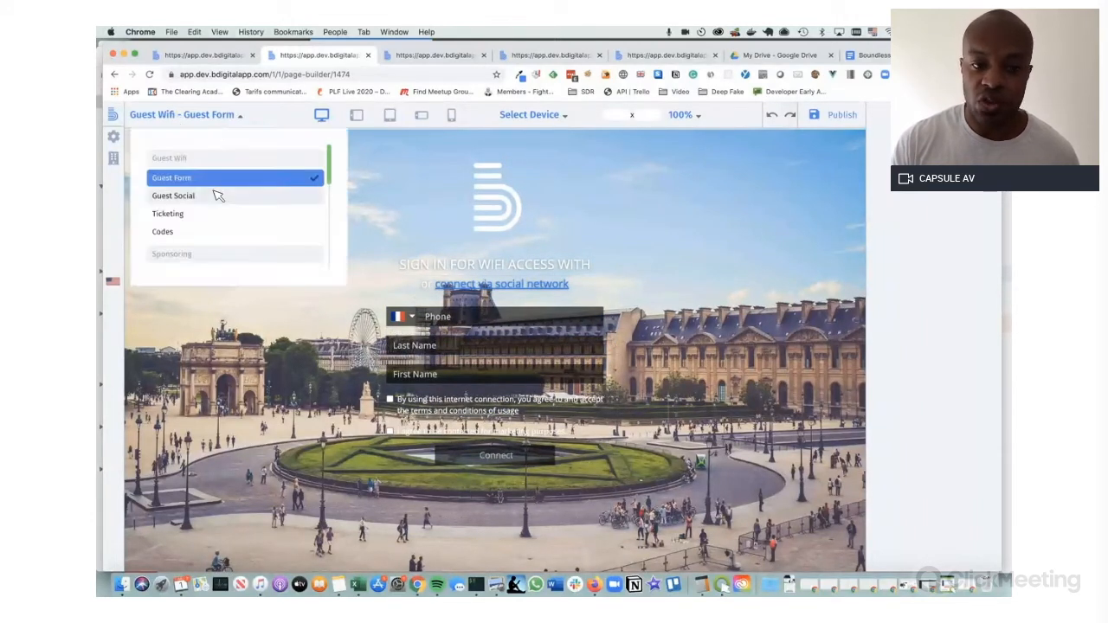
Choose Guest Social from the portal page list, showing Facebook, Google, LinkedIn and other sign-in buttons
left_click(178, 196)
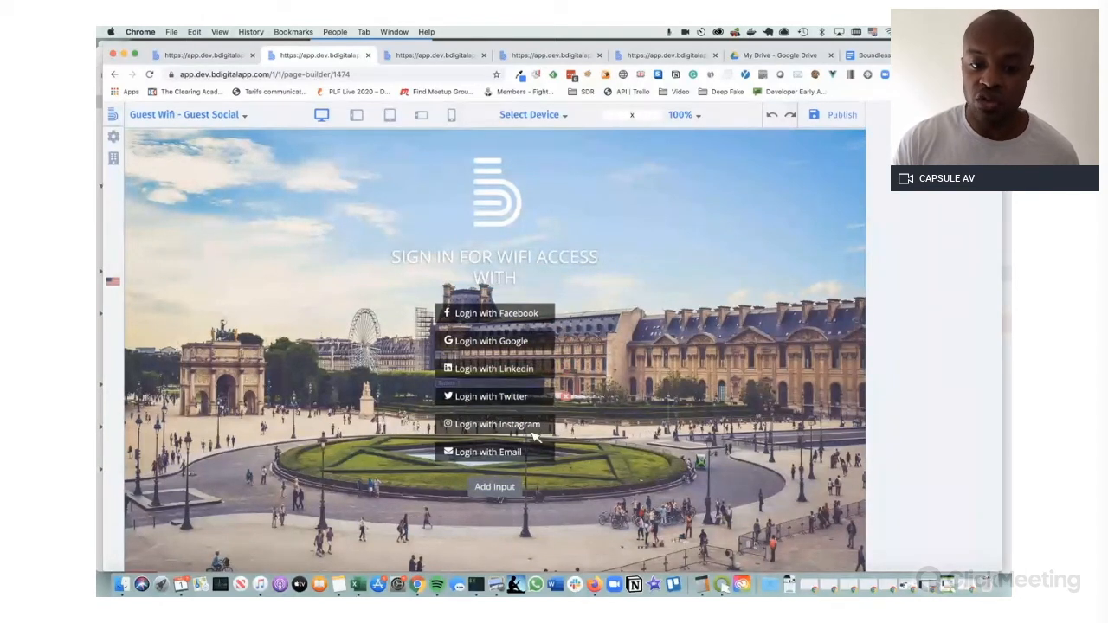
left_click(198, 121)
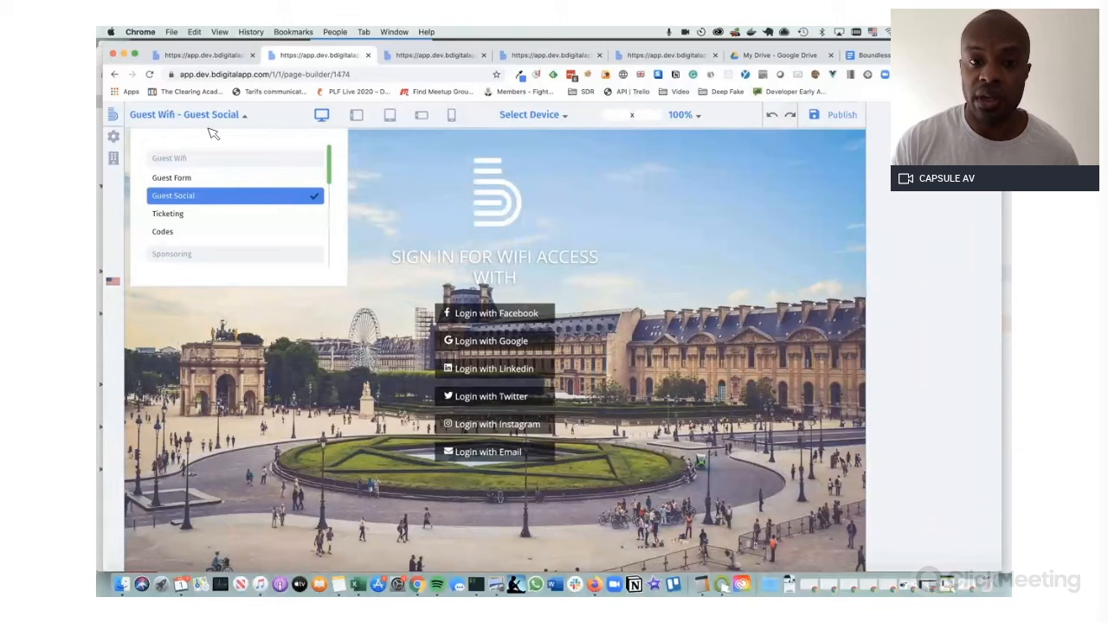
scroll(210, 184, "down", 1)
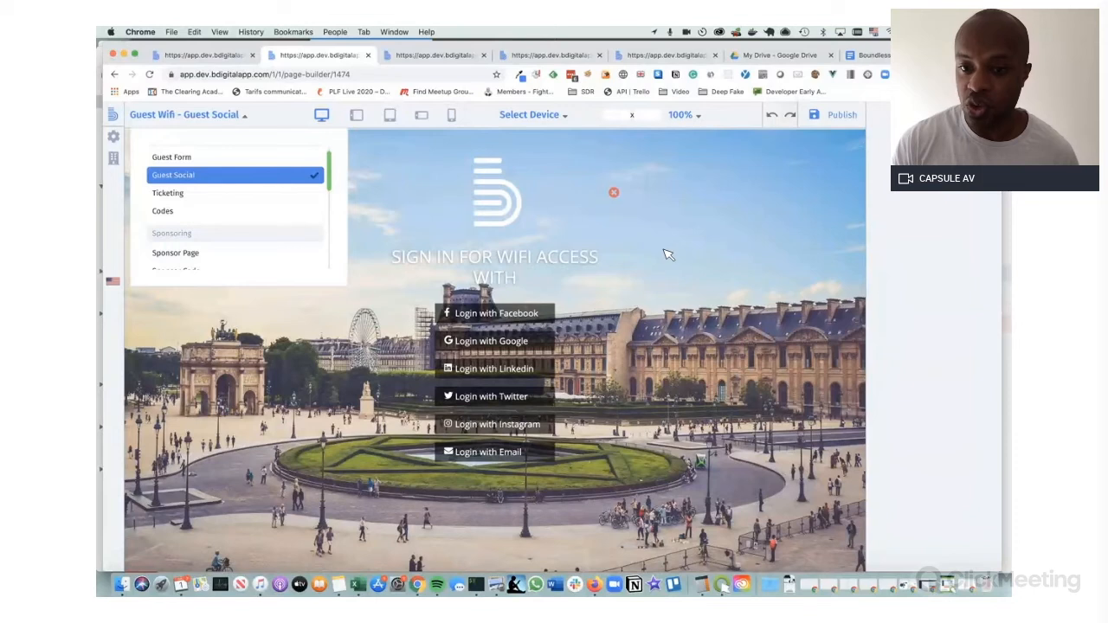
left_click(232, 113)
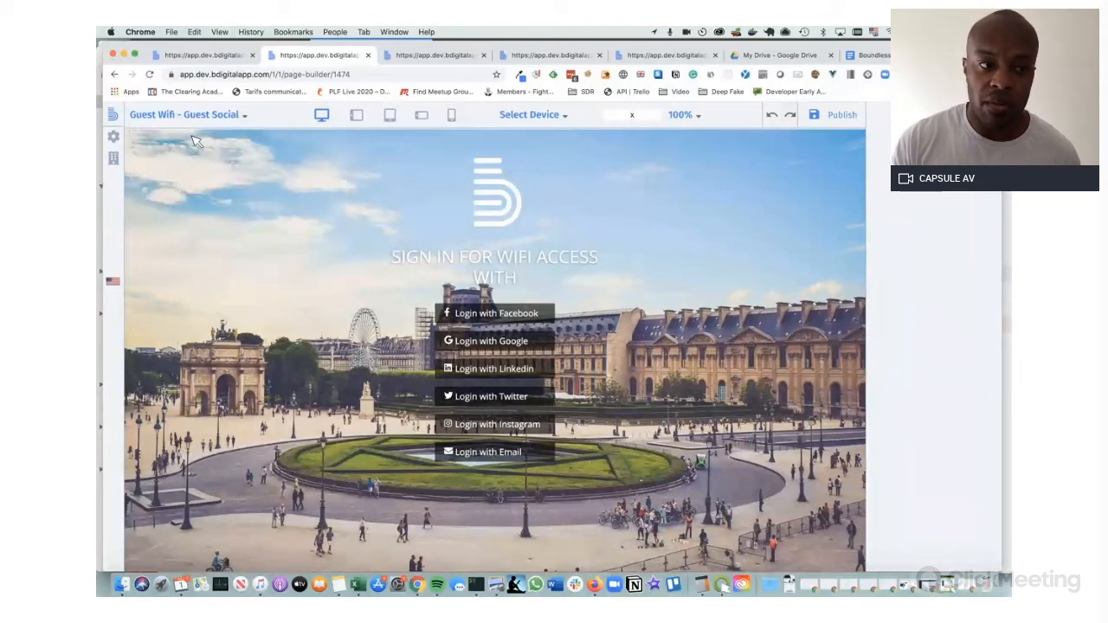
Set the canary image (encrypted-tbn0.jpeg) from the media library as the Guest Social logo
left_click(116, 136)
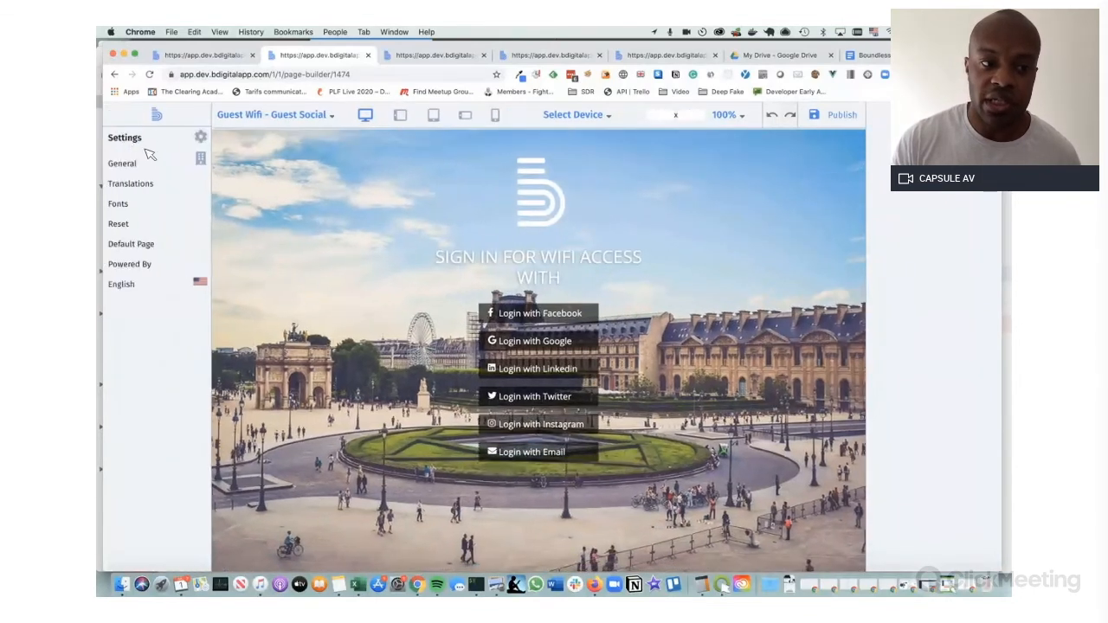
left_click(543, 212)
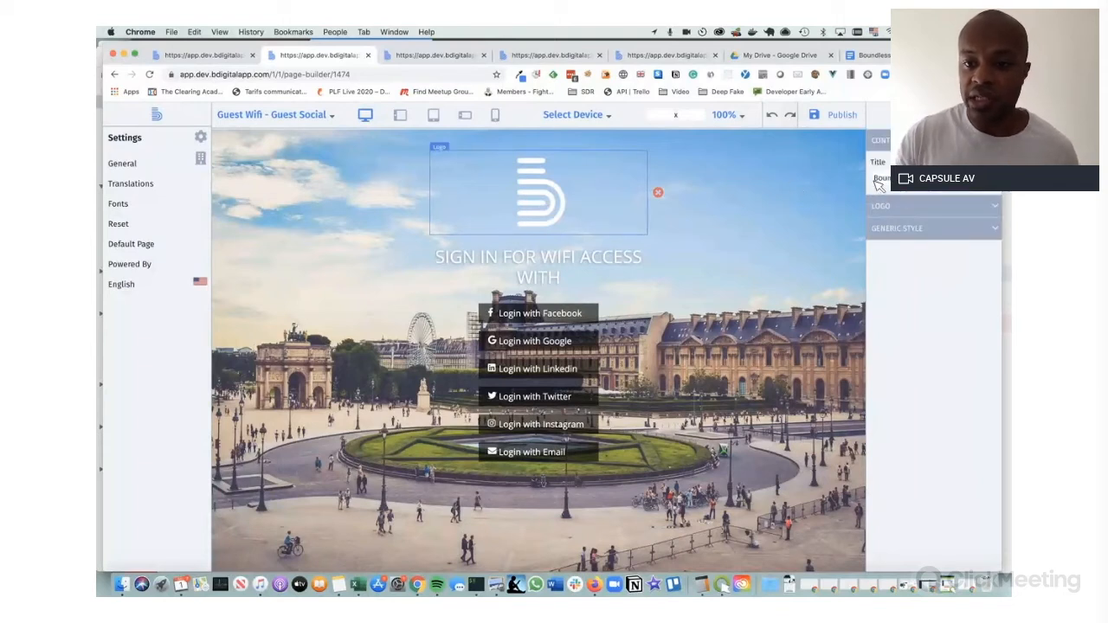
left_click(906, 208)
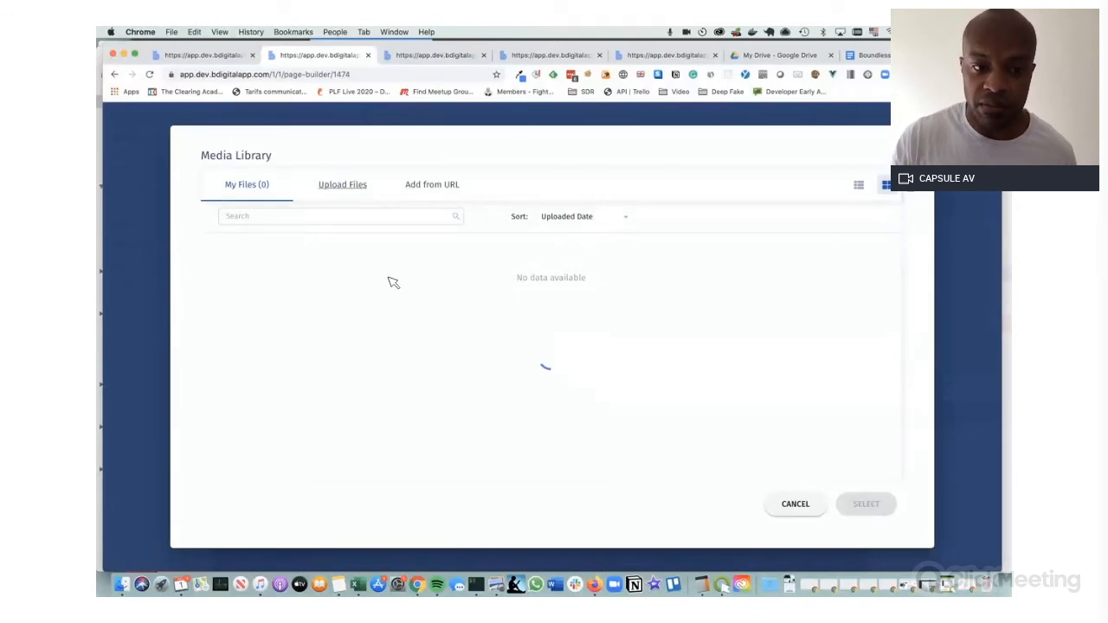
left_click(307, 312)
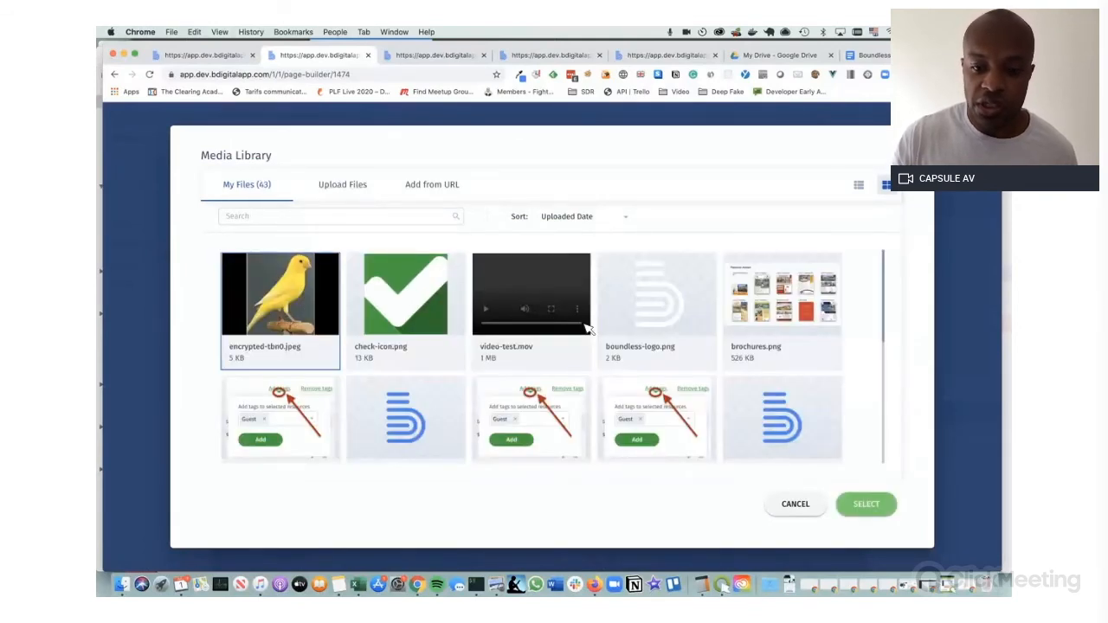
left_click(865, 504)
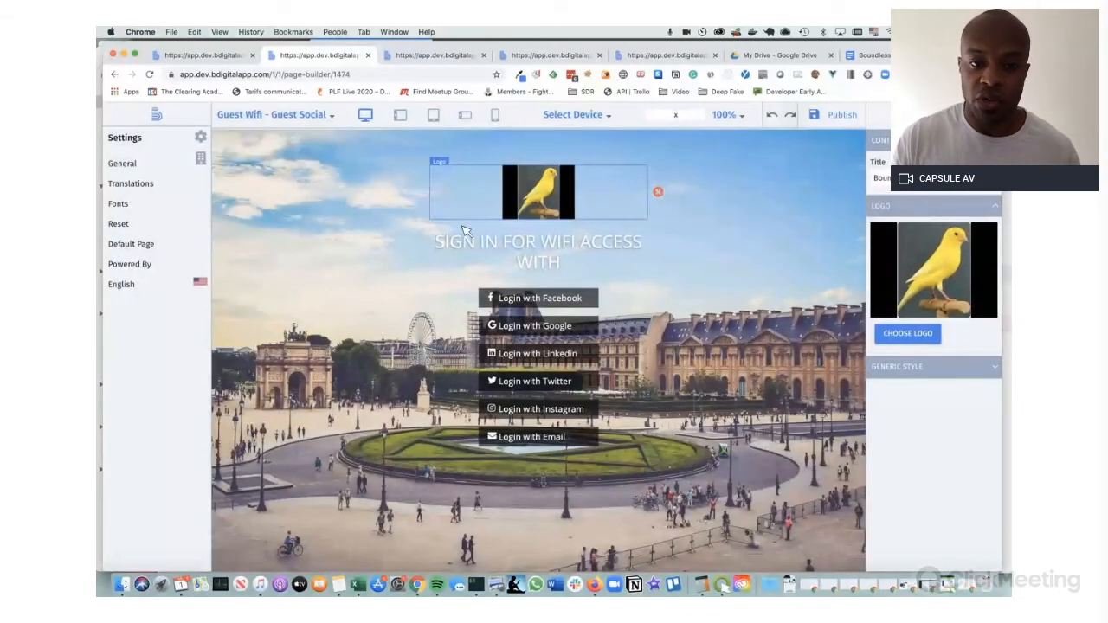
left_click(277, 208)
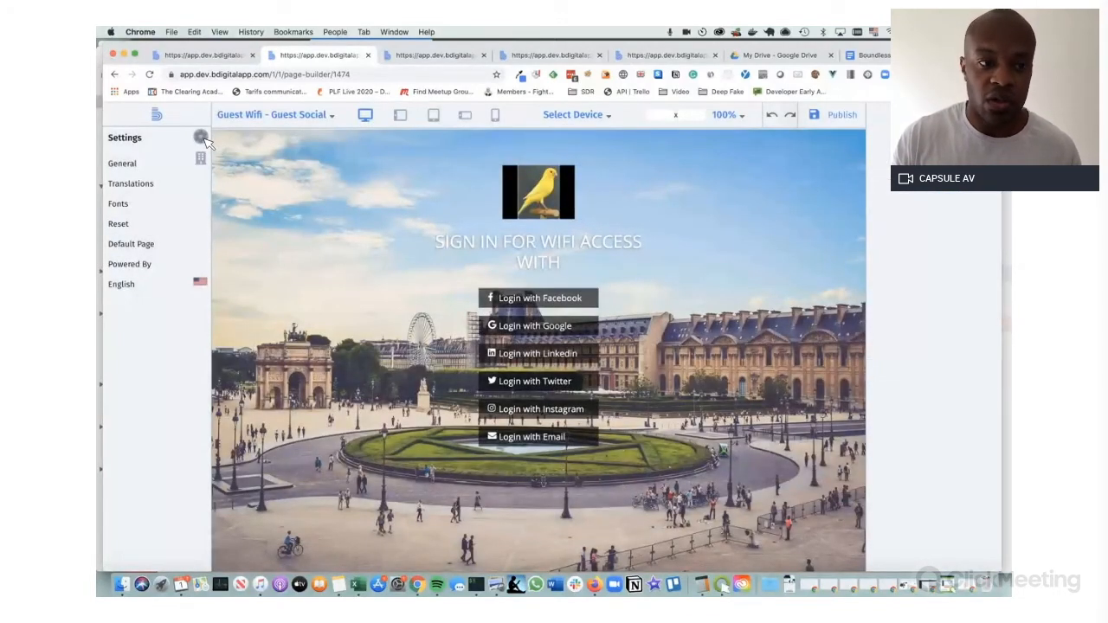
Try a #333333 solid colour for the Page Background, then revert to the Paris photo
left_click(201, 138)
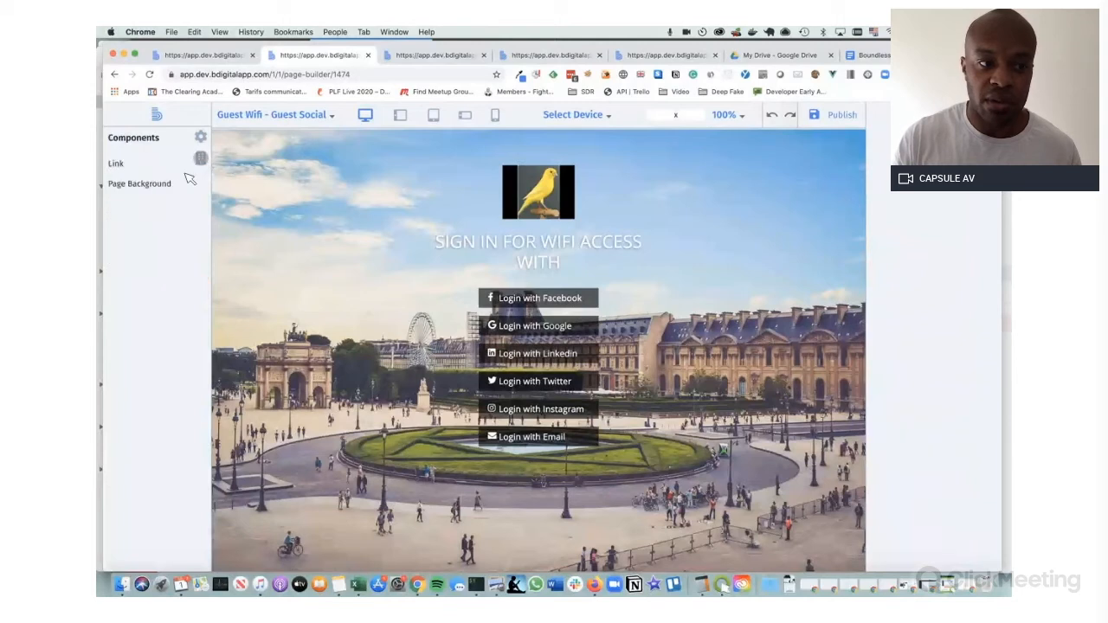
left_click(139, 183)
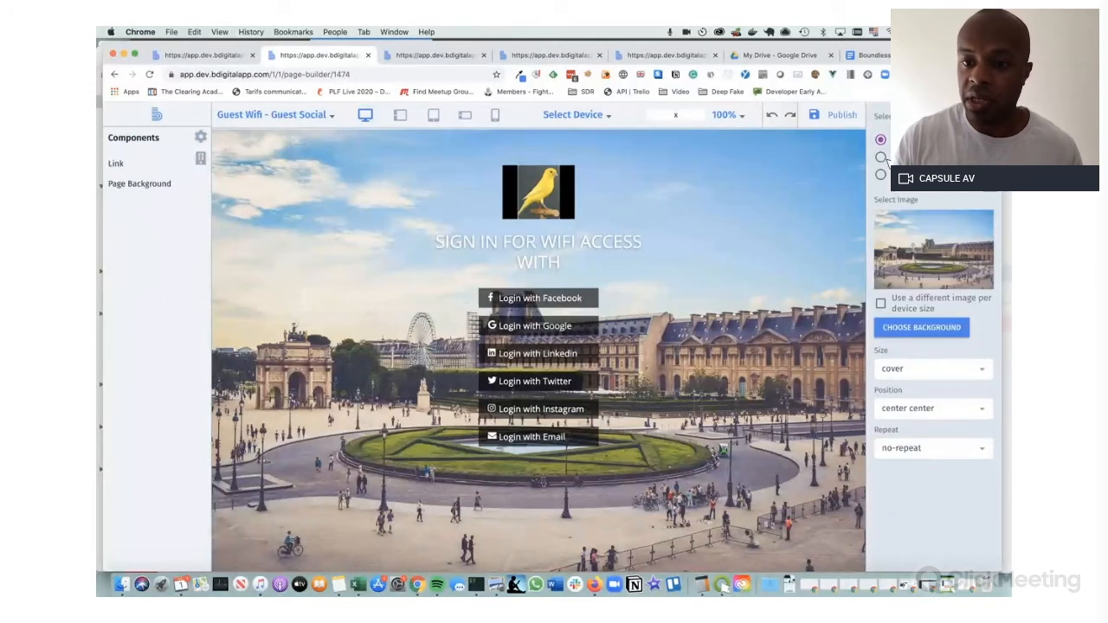
left_click(881, 157)
left_click(882, 214)
left_click(916, 274)
left_click(926, 273)
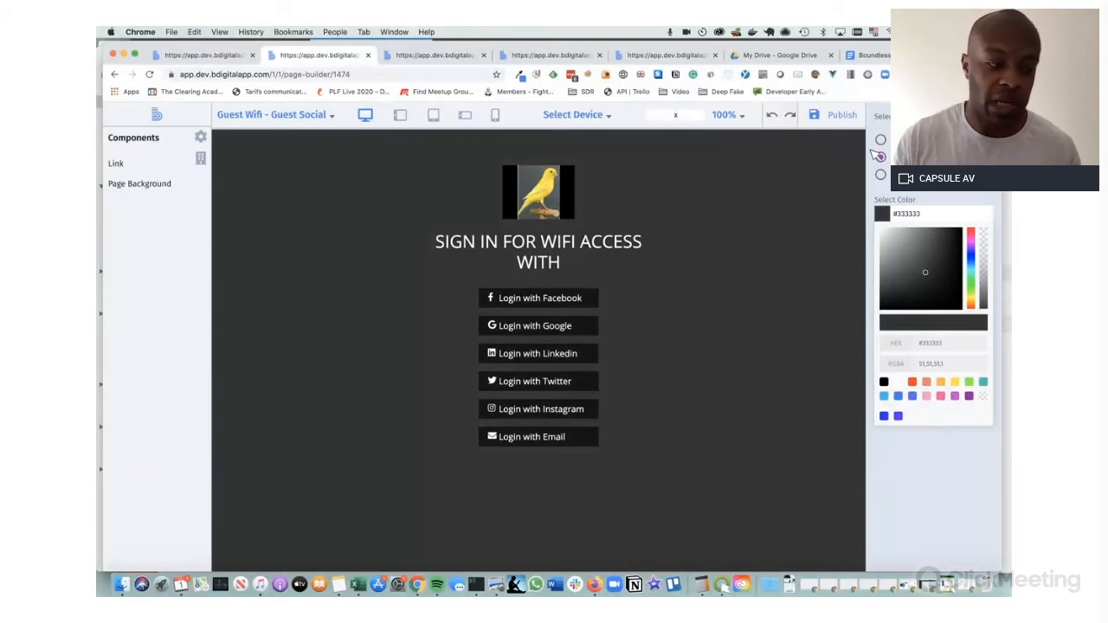
left_click(881, 139)
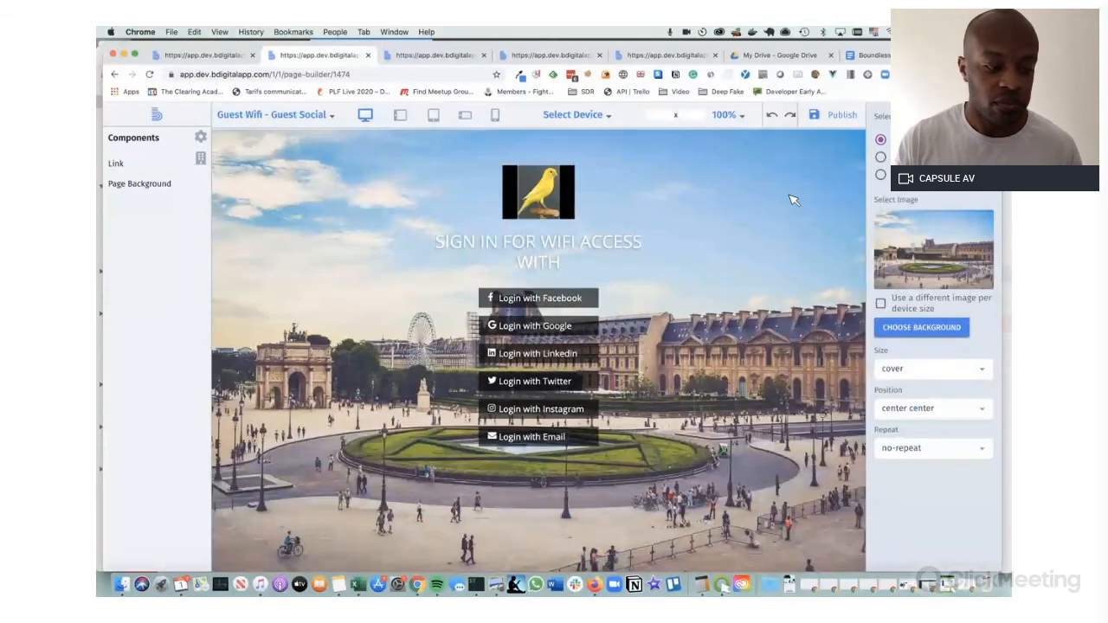
mouse_move(627, 283)
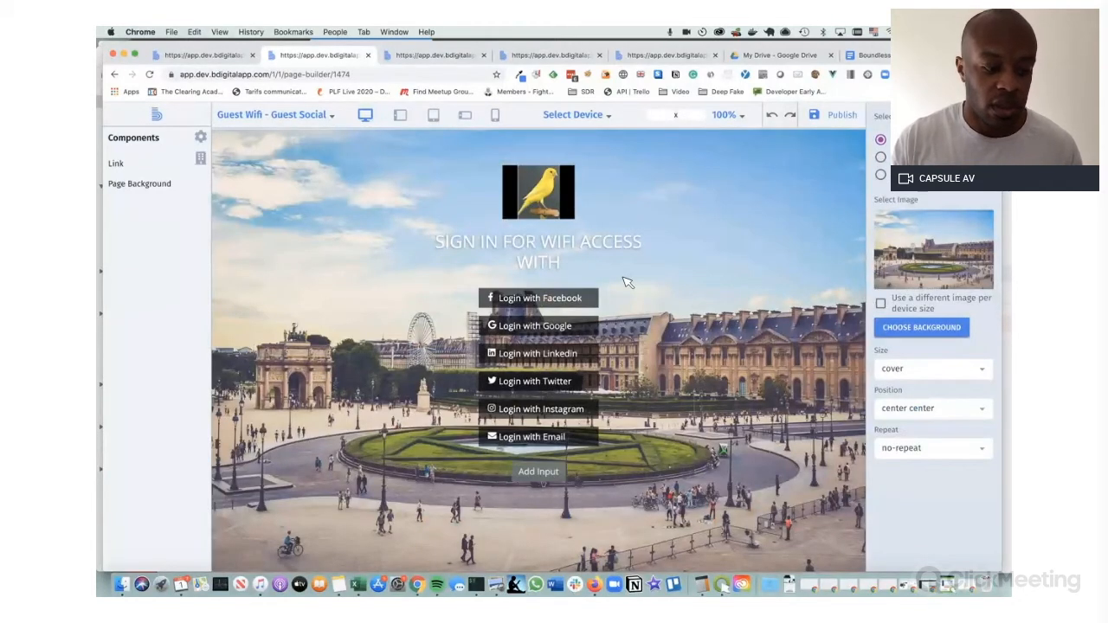
left_click(293, 119)
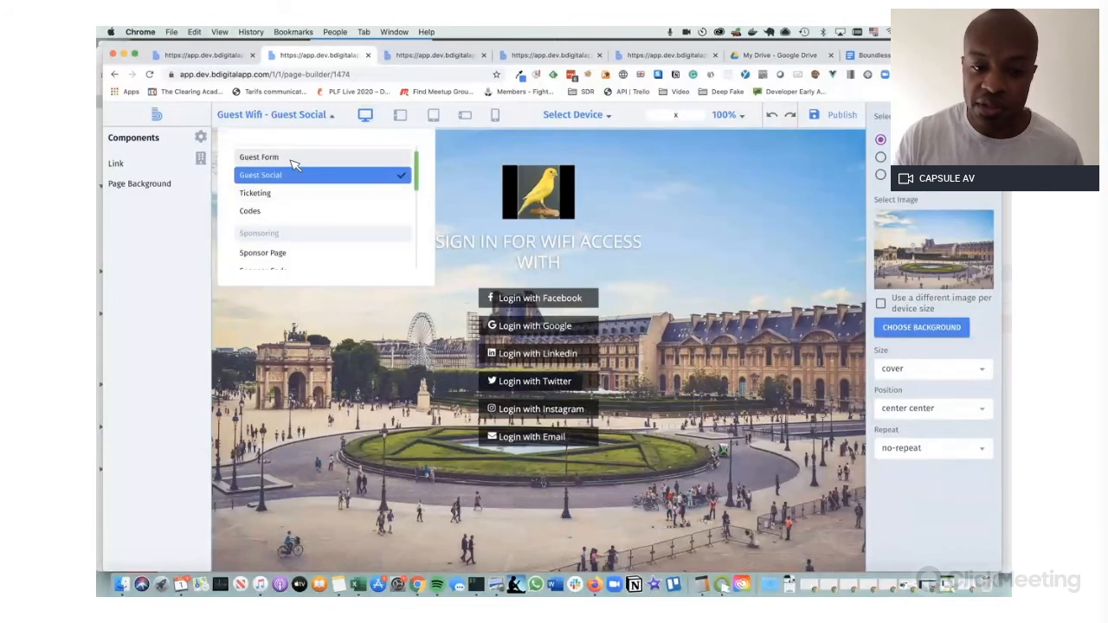
Switch to the Guest Form page and inspect the terms checkbox's Typography, LINK 1 and terms content
left_click(293, 158)
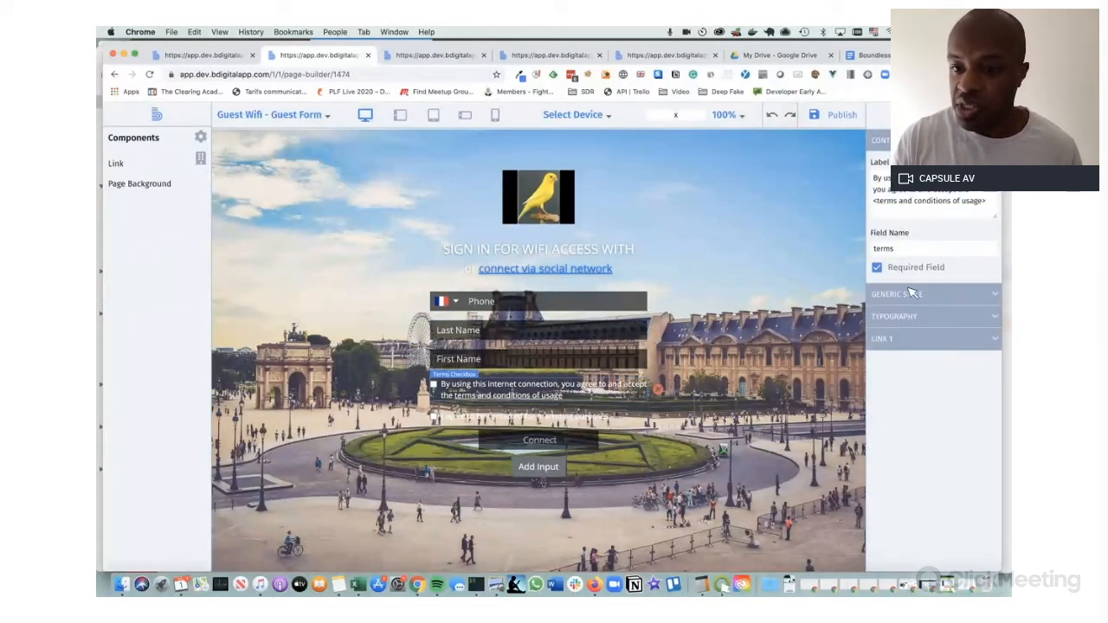
left_click(944, 320)
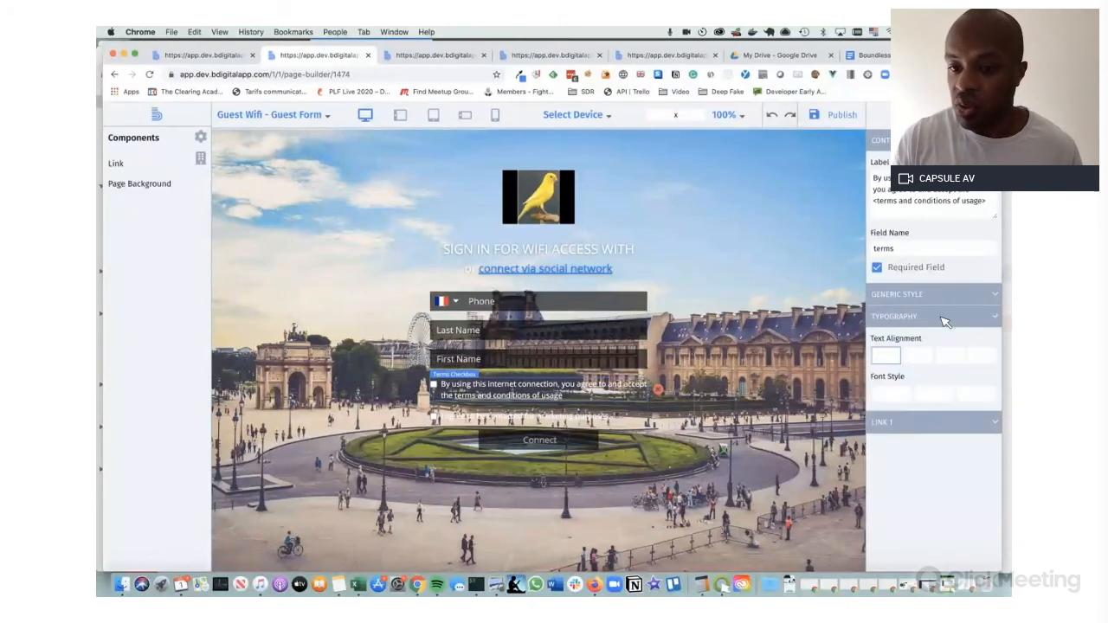
scroll(947, 363, "down", 5)
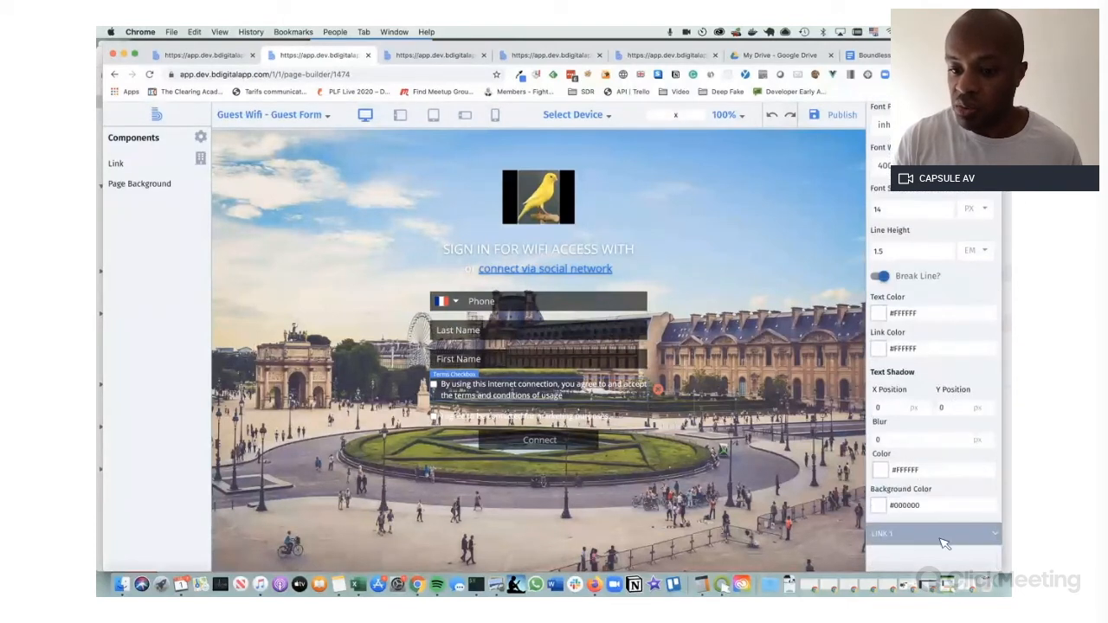
left_click(944, 543)
scroll(942, 519, "down", 3)
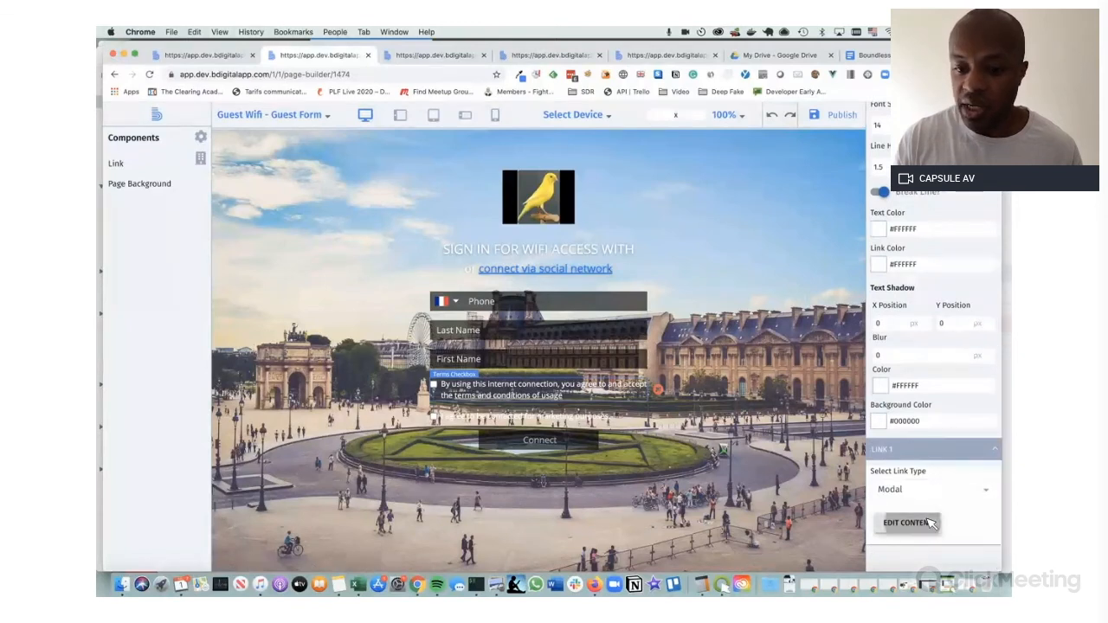
left_click(924, 522)
scroll(483, 319, "down", 2)
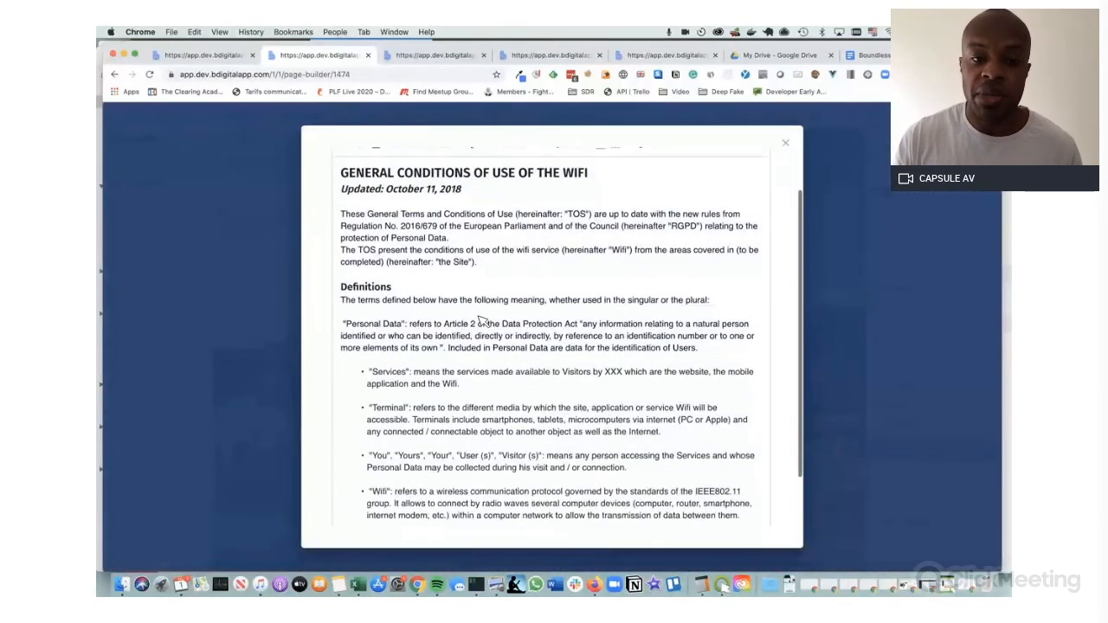
left_click(788, 143)
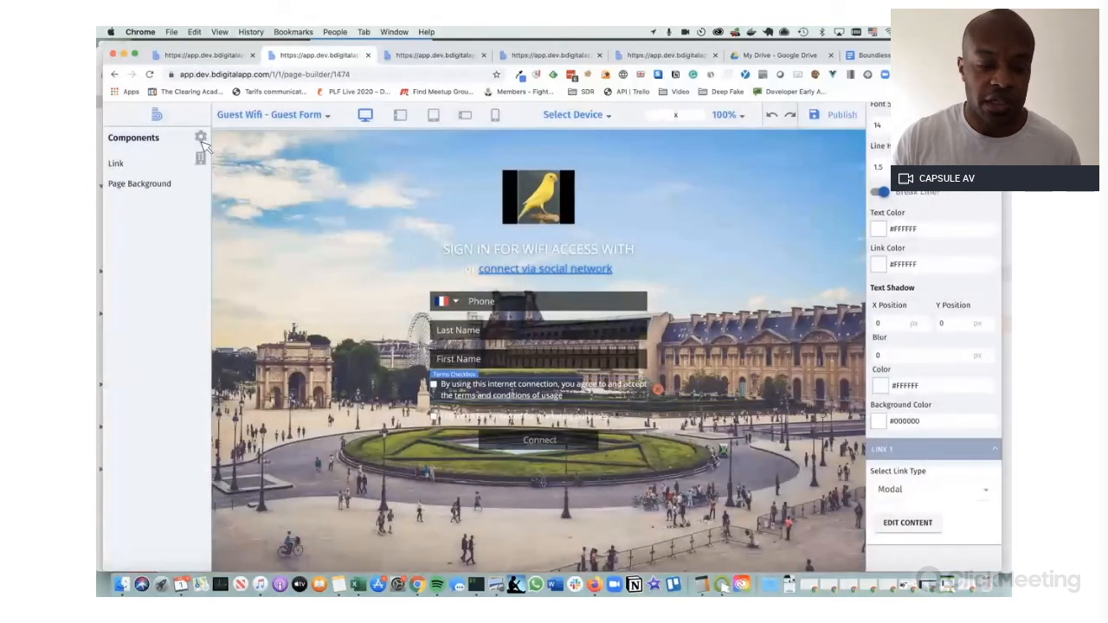
left_click(200, 137)
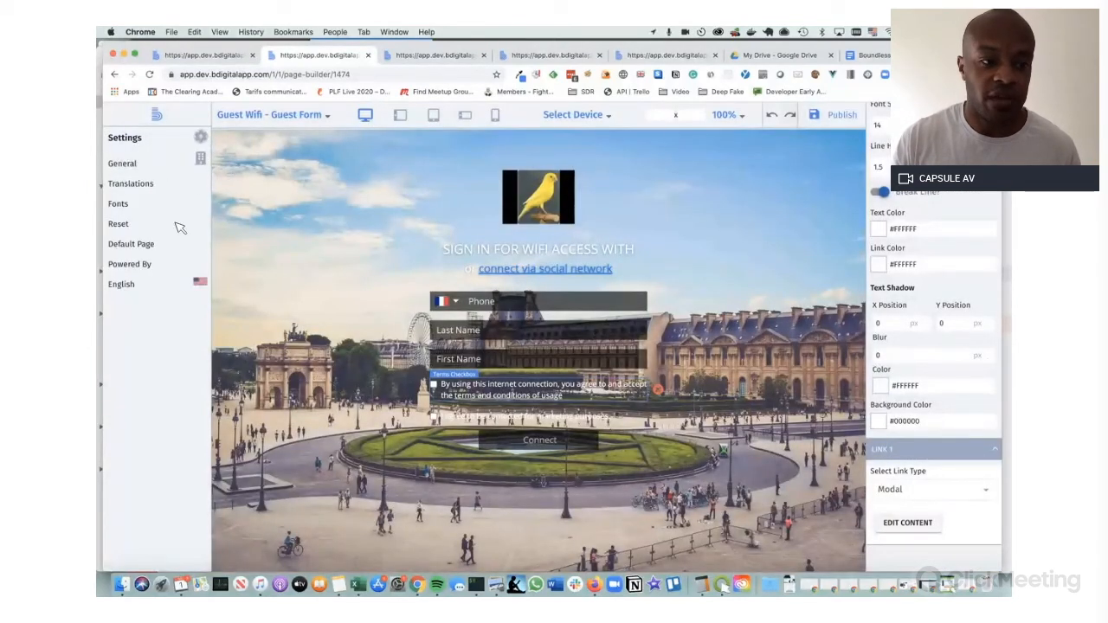
left_click(134, 186)
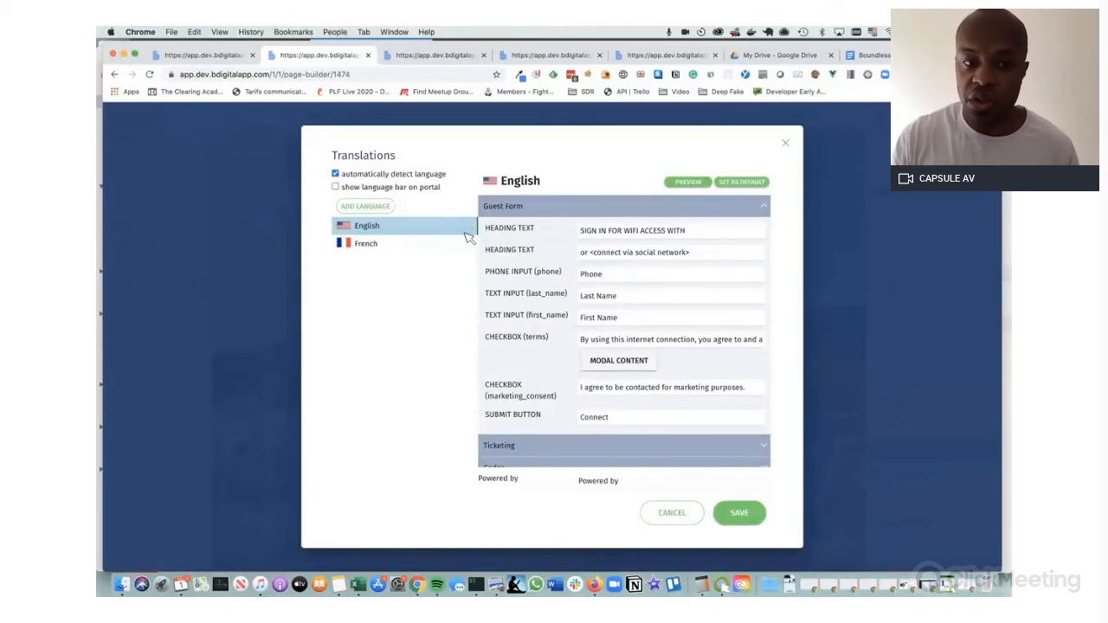
left_click(359, 206)
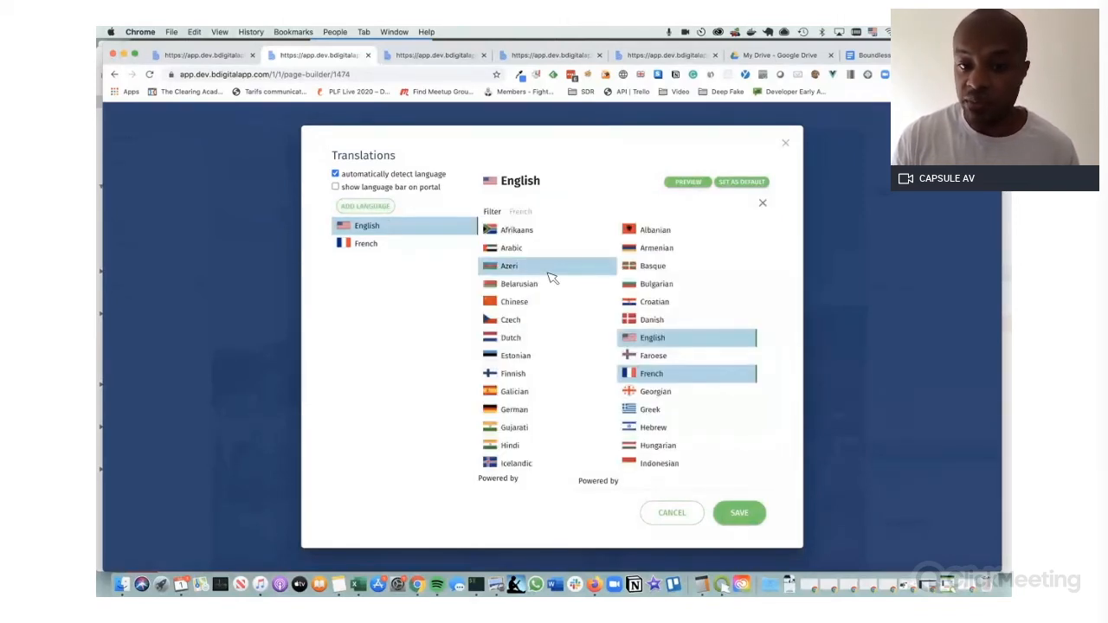
scroll(660, 339, "down", 4)
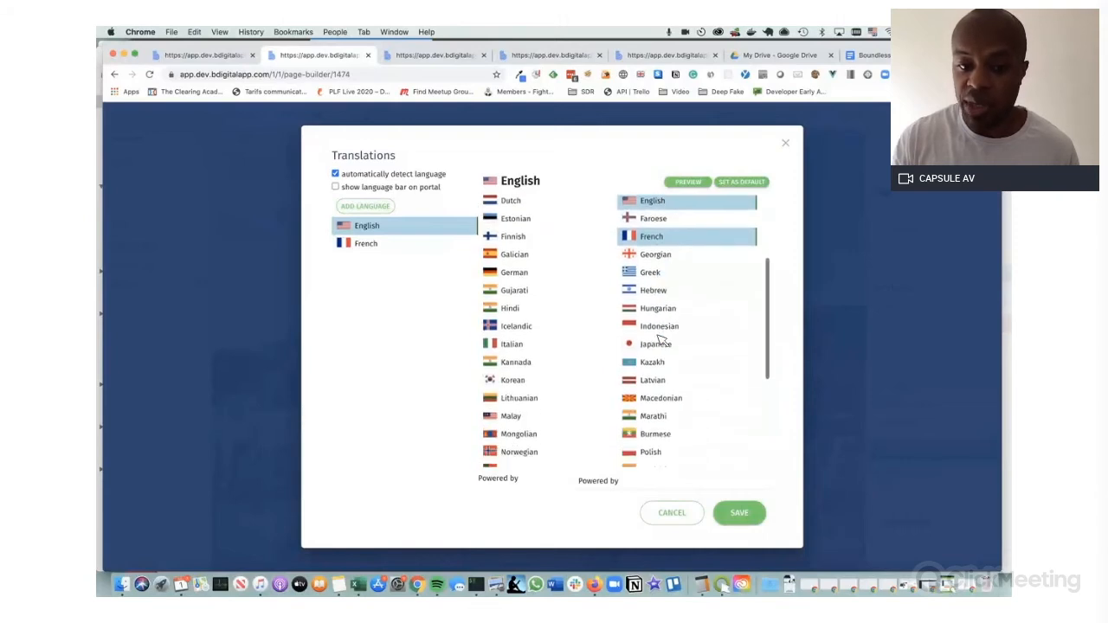
scroll(660, 340, "down", 5)
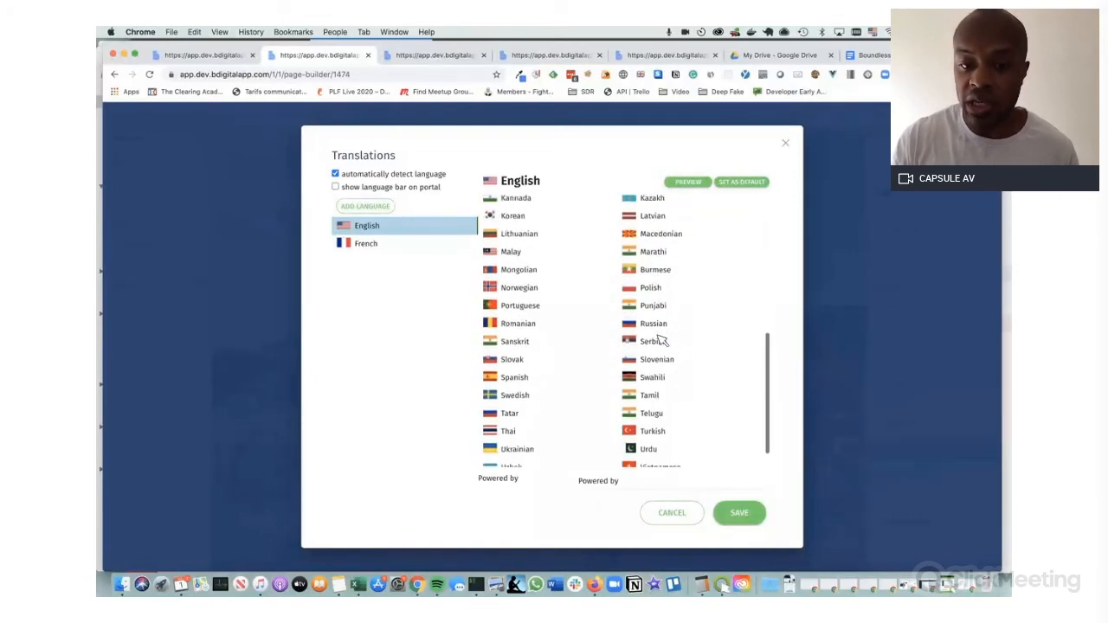
scroll(660, 341, "up", 10)
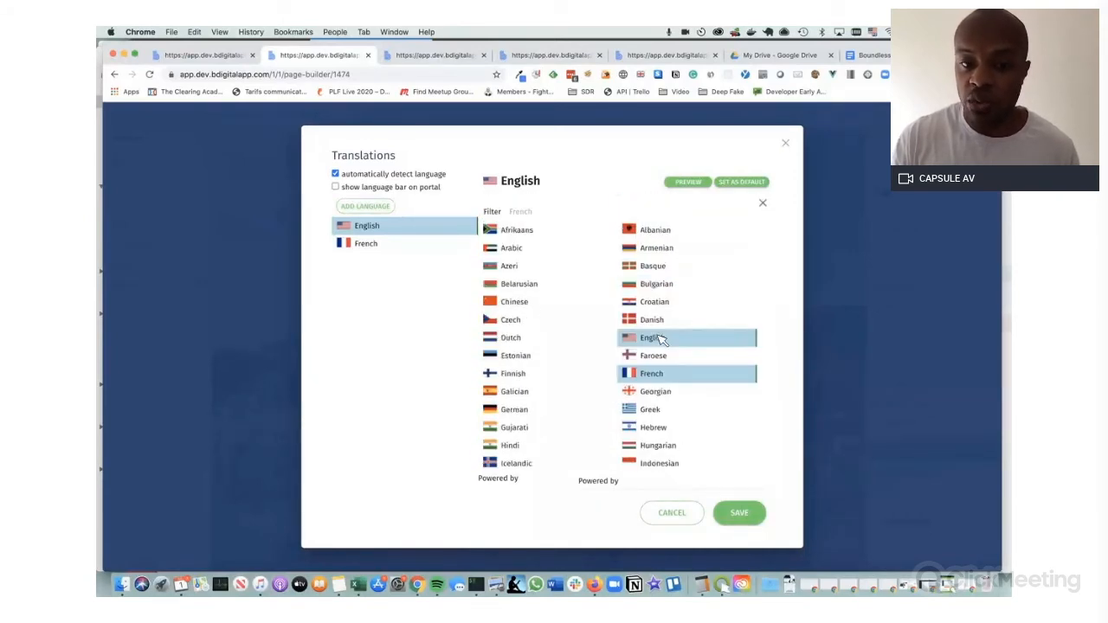
left_click(787, 144)
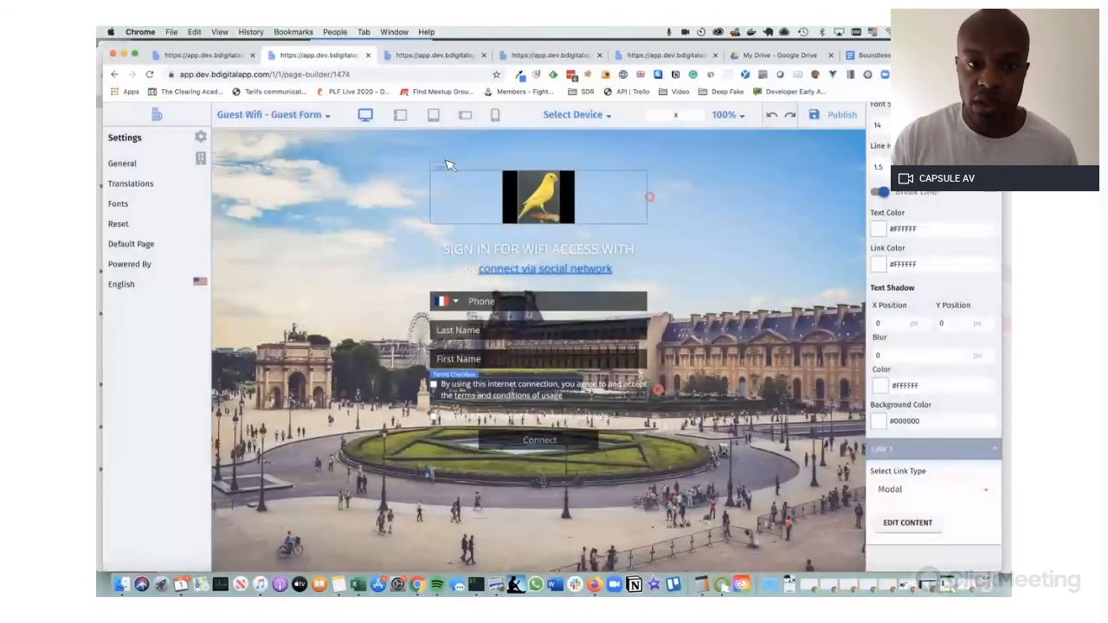
Preview the Guest Form at 360 x 640 phone size, then return to Authentication Settings
left_click(593, 115)
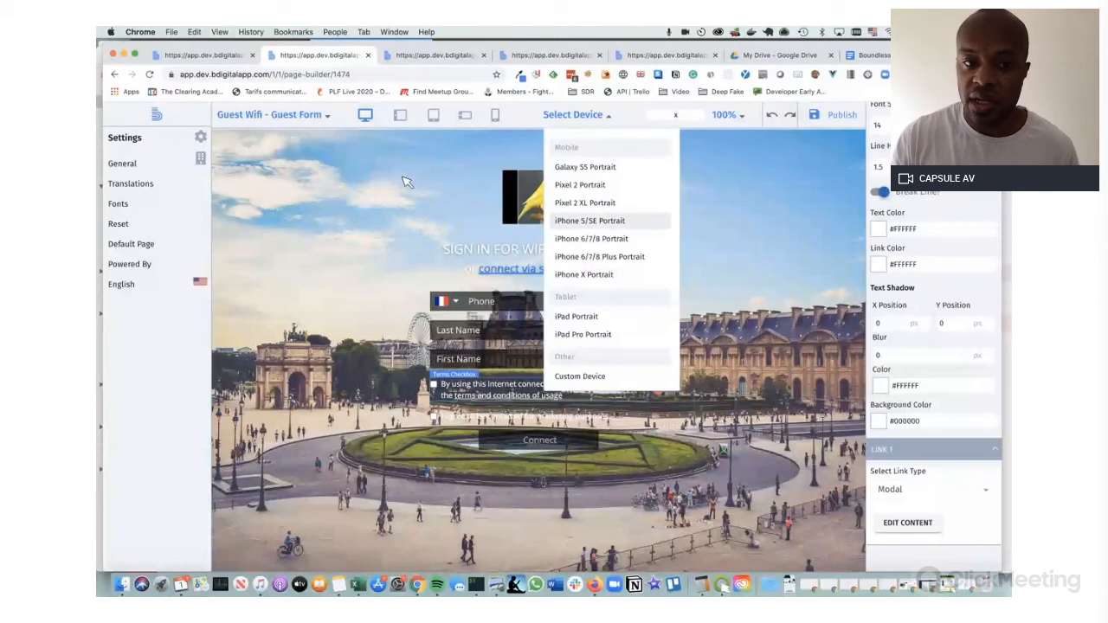
left_click(386, 233)
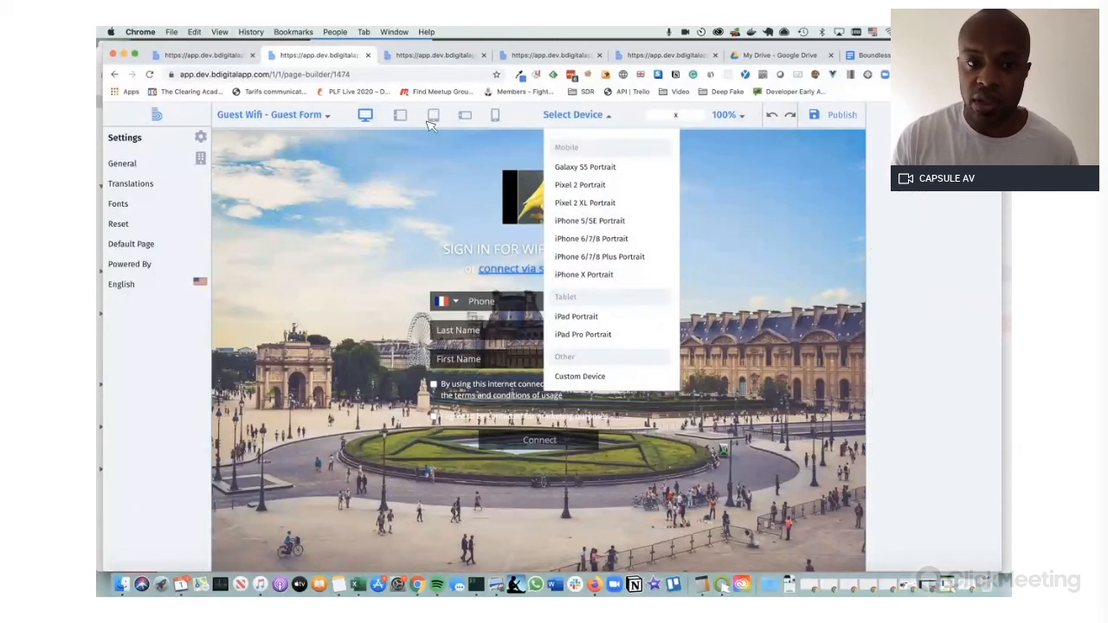
left_click(444, 118)
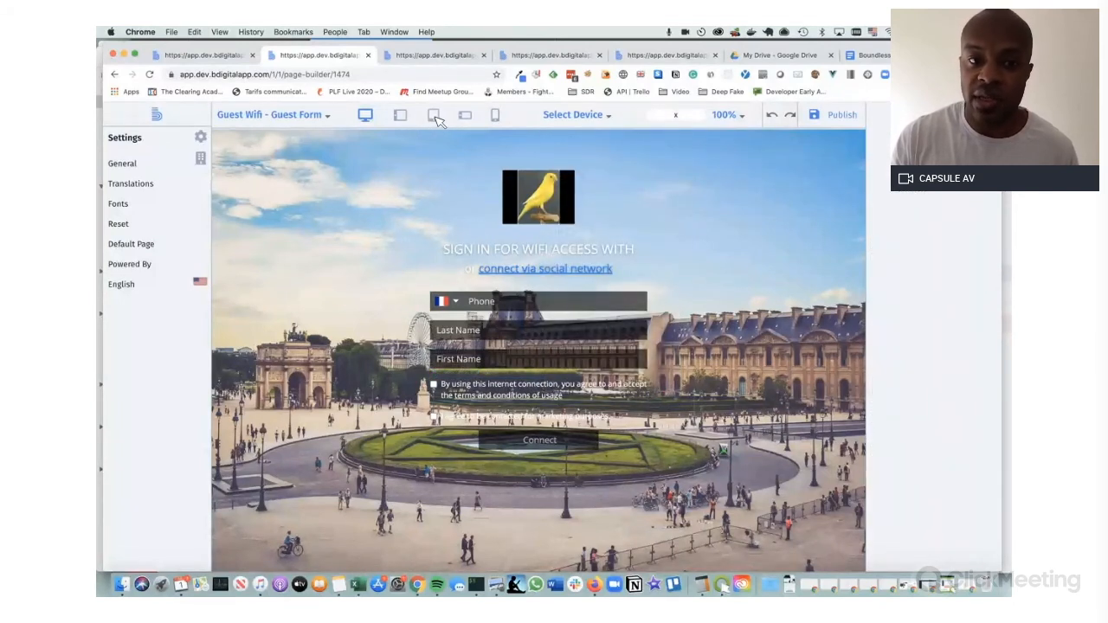
left_click(436, 118)
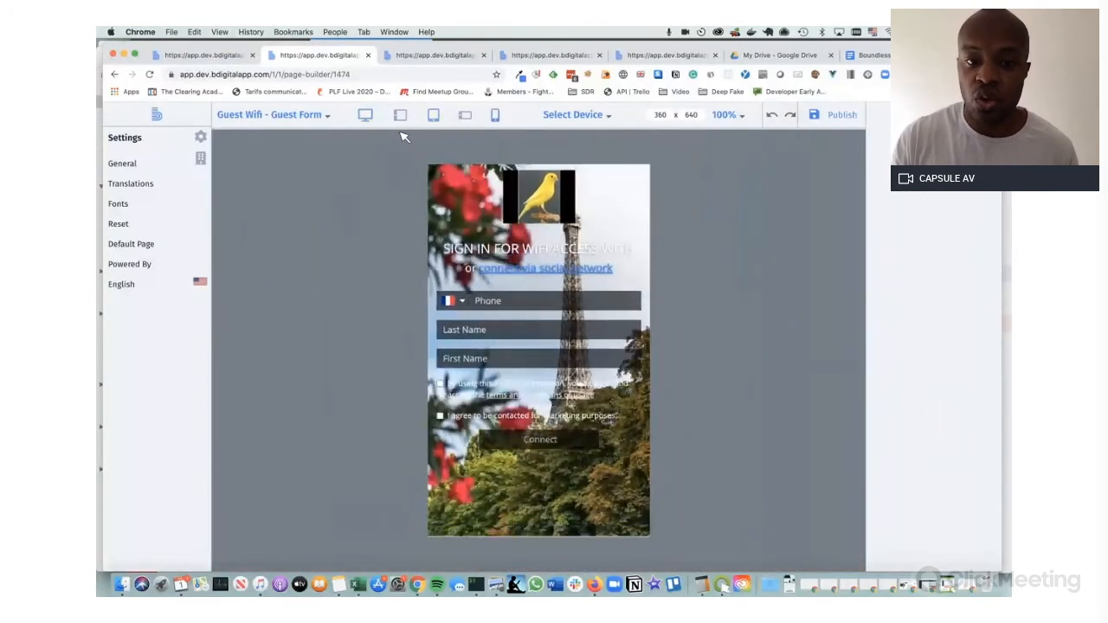
left_click(366, 116)
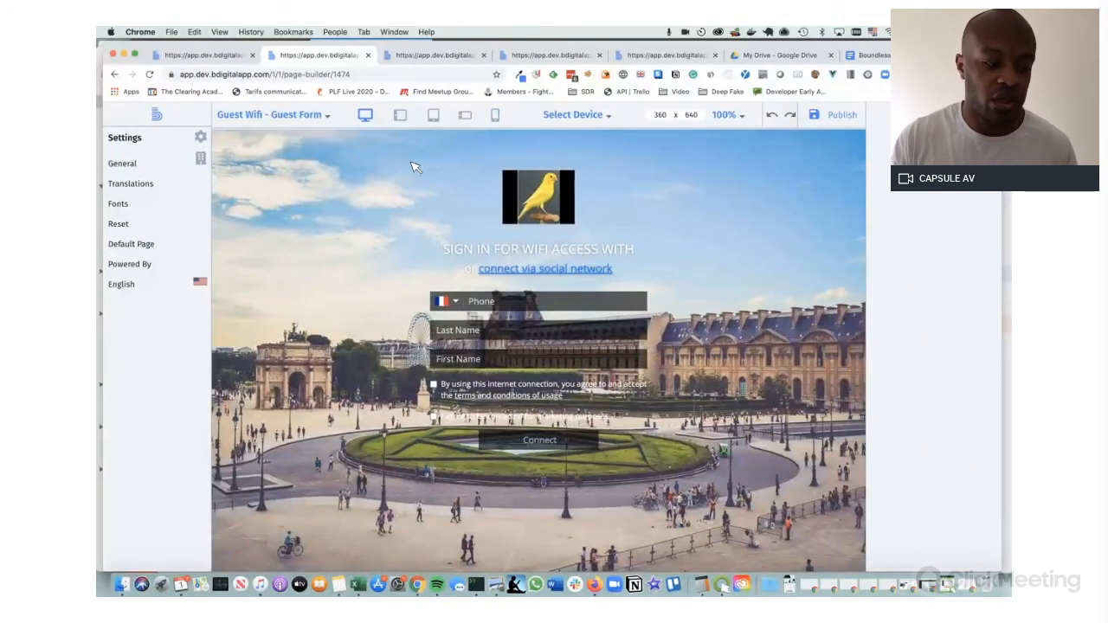
left_click(218, 61)
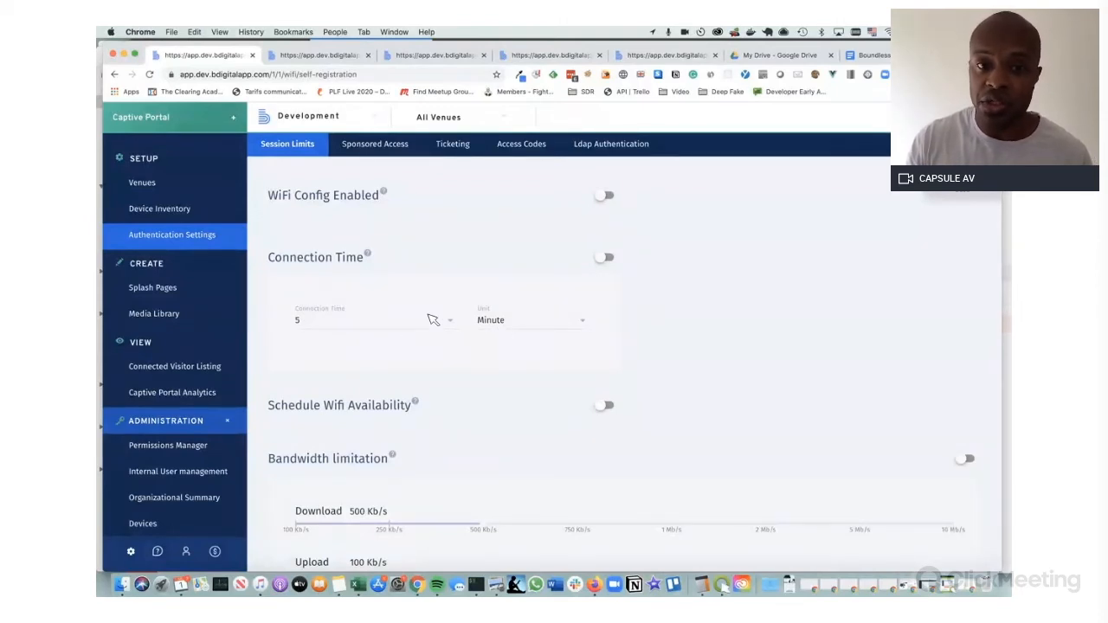
Enable scheduled Wi-Fi availability, review schedule and bandwidth limits, then open Sponsored Access
scroll(448, 321, "down", 2)
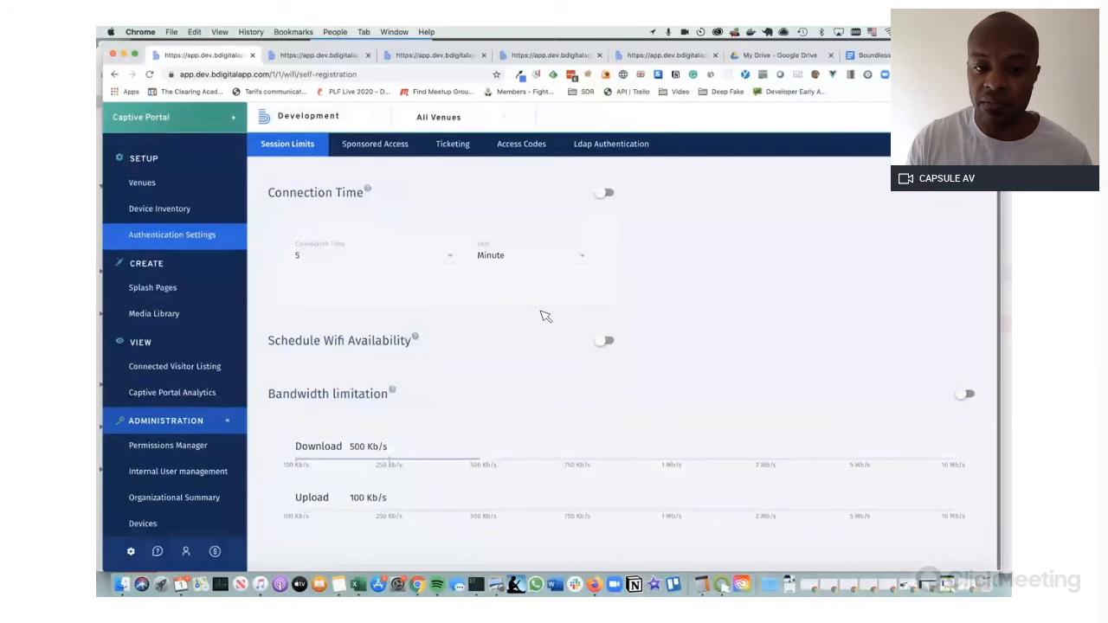
left_click(603, 341)
scroll(667, 300, "down", 3)
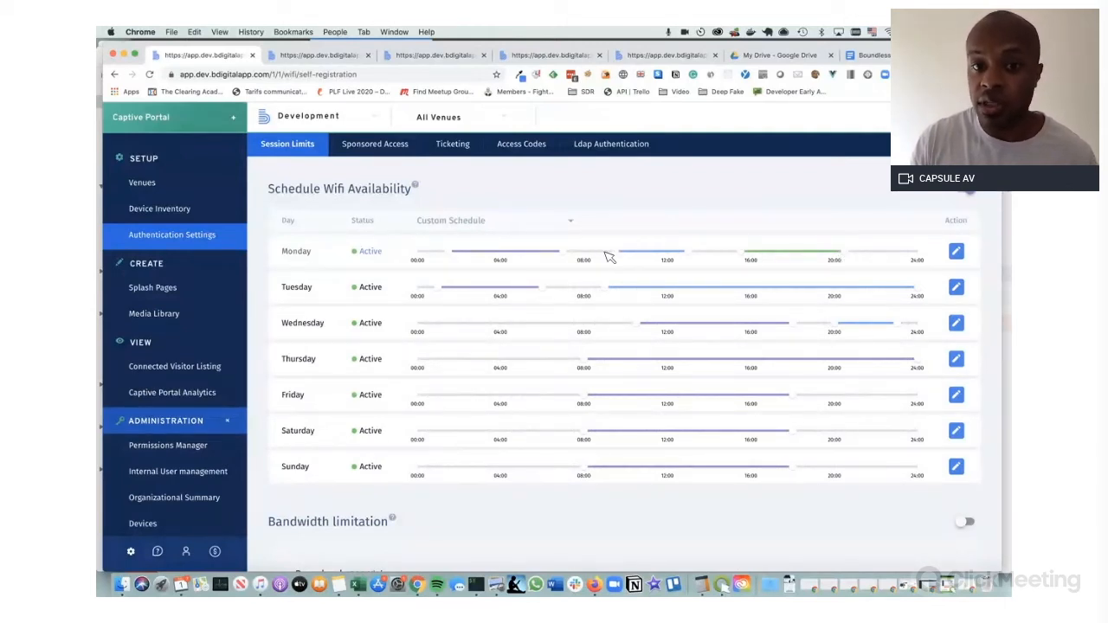
scroll(663, 258, "down", 3)
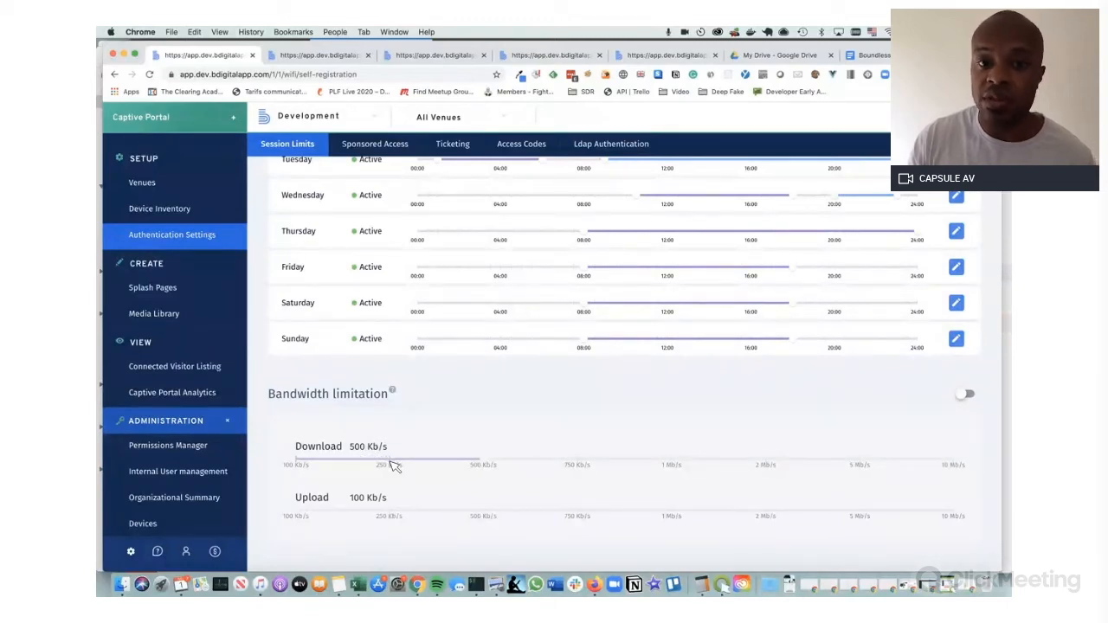
scroll(394, 466, "up", 8)
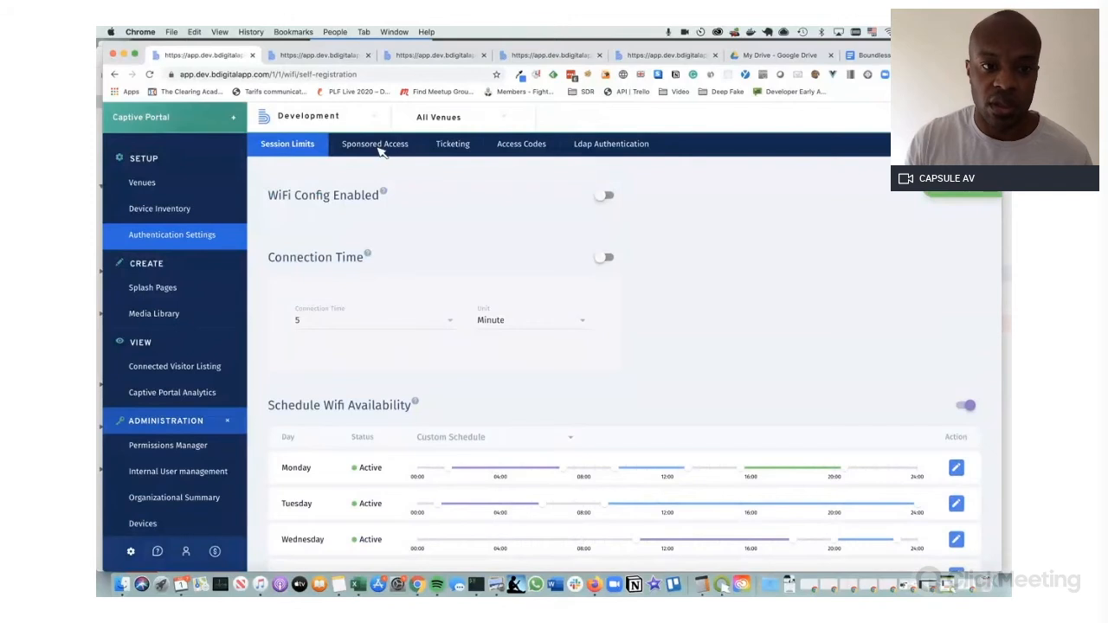
left_click(376, 147)
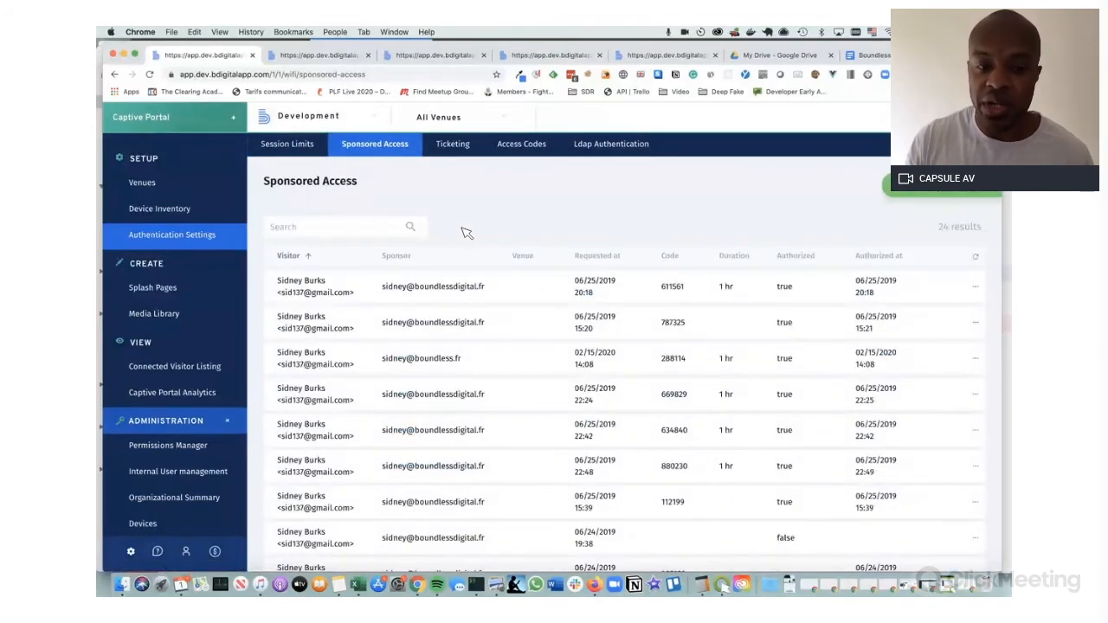
Open the sponsor settings and review domains boundless.fr and boundlessdigital.fr and email/SMS confirmation
scroll(467, 233, "down", 1)
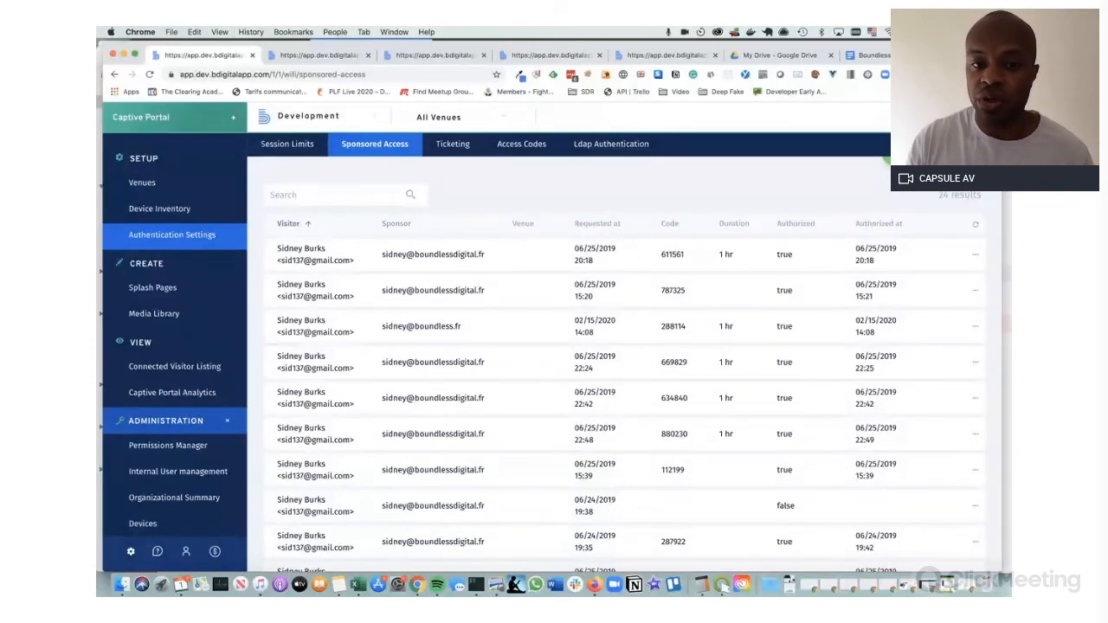
left_click(933, 159)
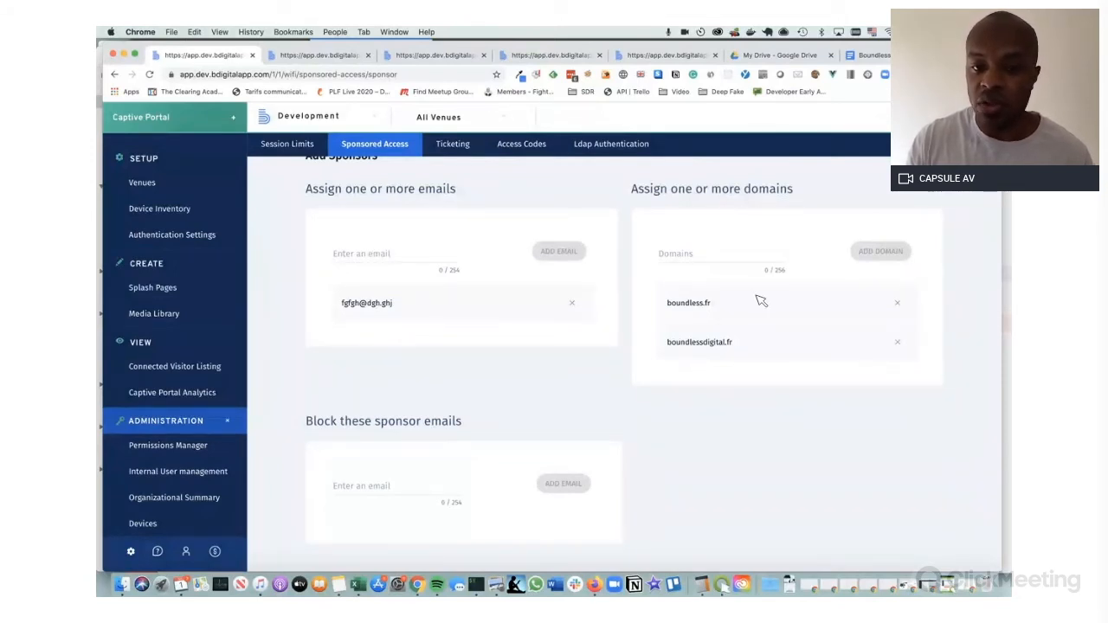
scroll(735, 303, "down", 2)
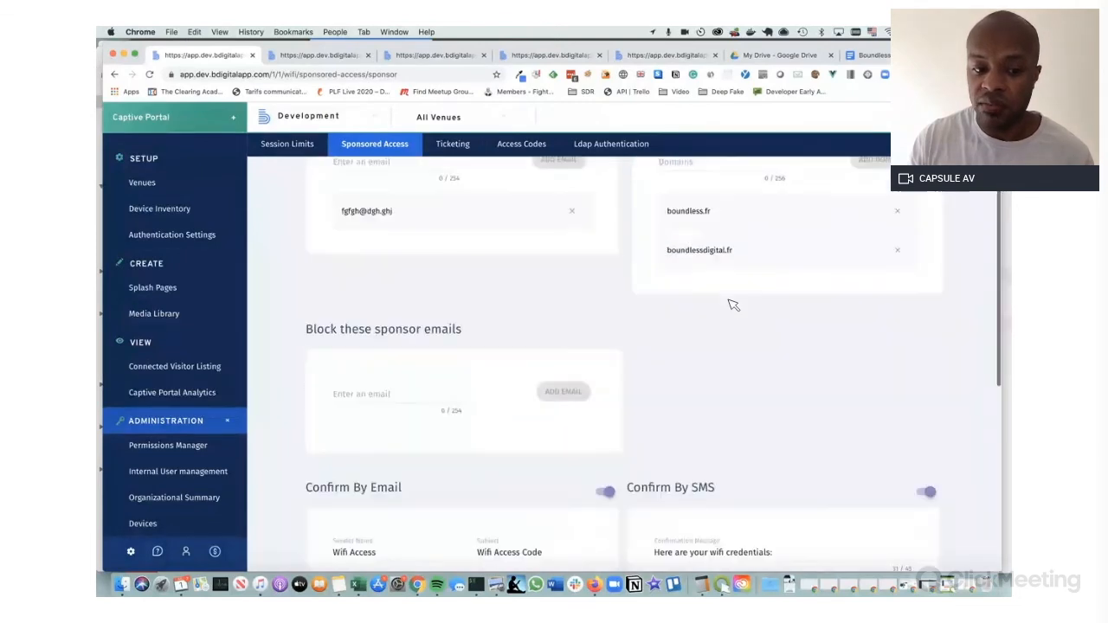
scroll(734, 304, "down", 3)
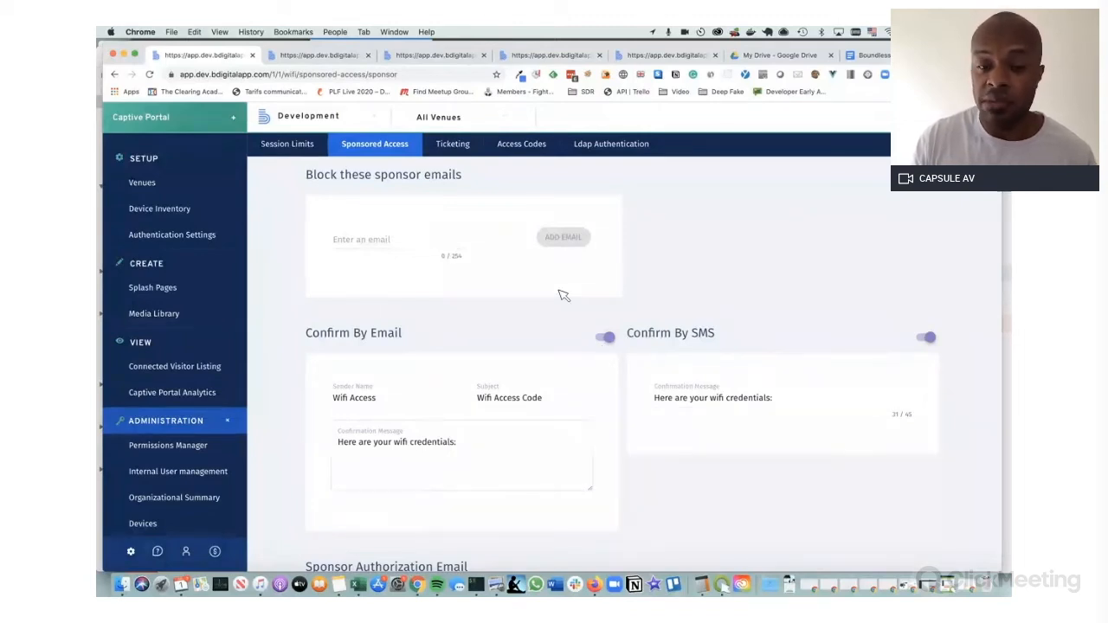
scroll(564, 296, "down", 1)
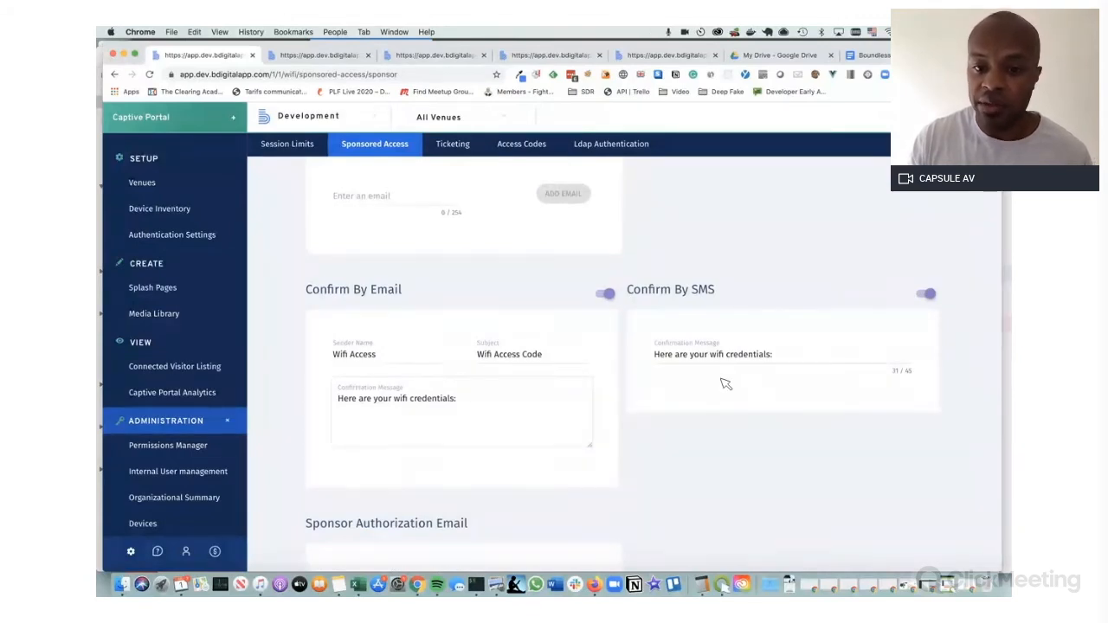
scroll(649, 389, "down", 4)
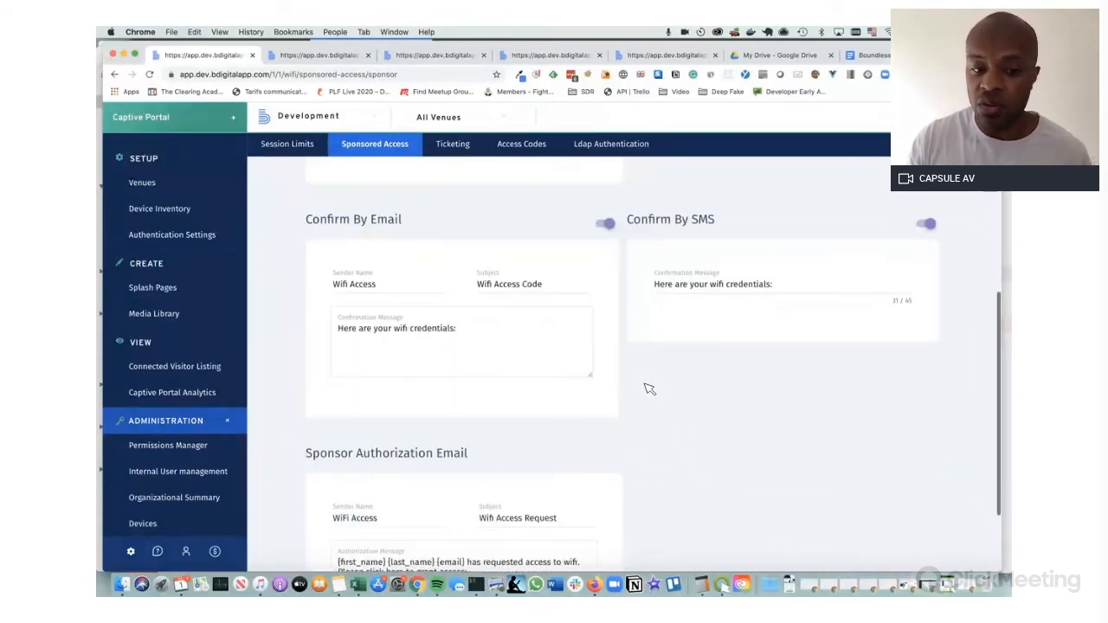
scroll(649, 388, "up", 6)
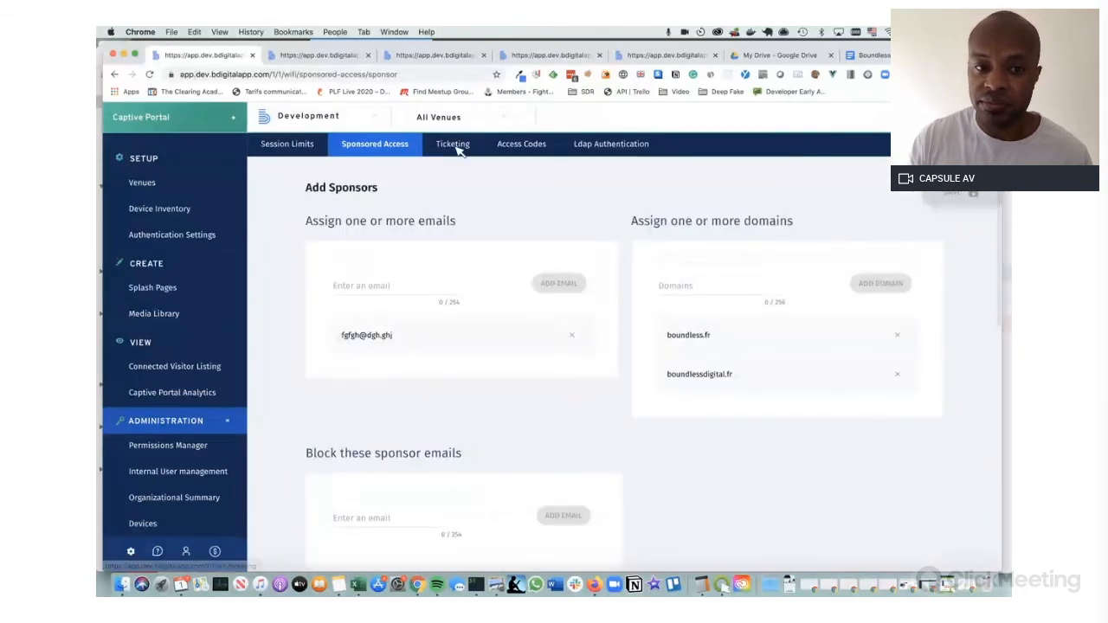
On the Ticketing tab, try password generation and custom schedule options in a new ticket, then discard it
left_click(454, 146)
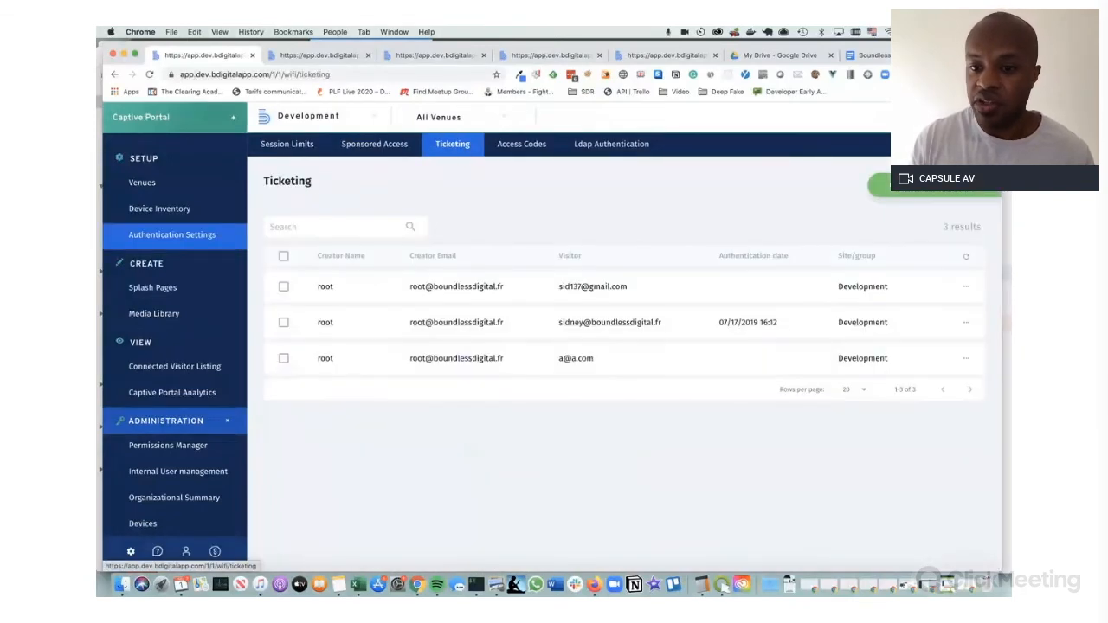
left_click(931, 188)
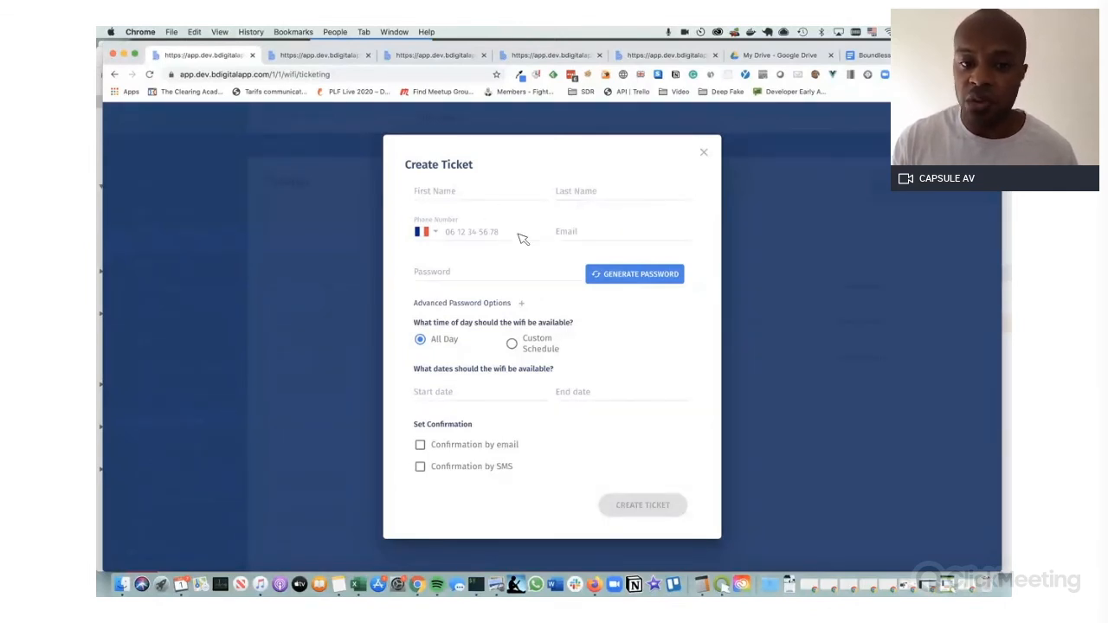
left_click(635, 275)
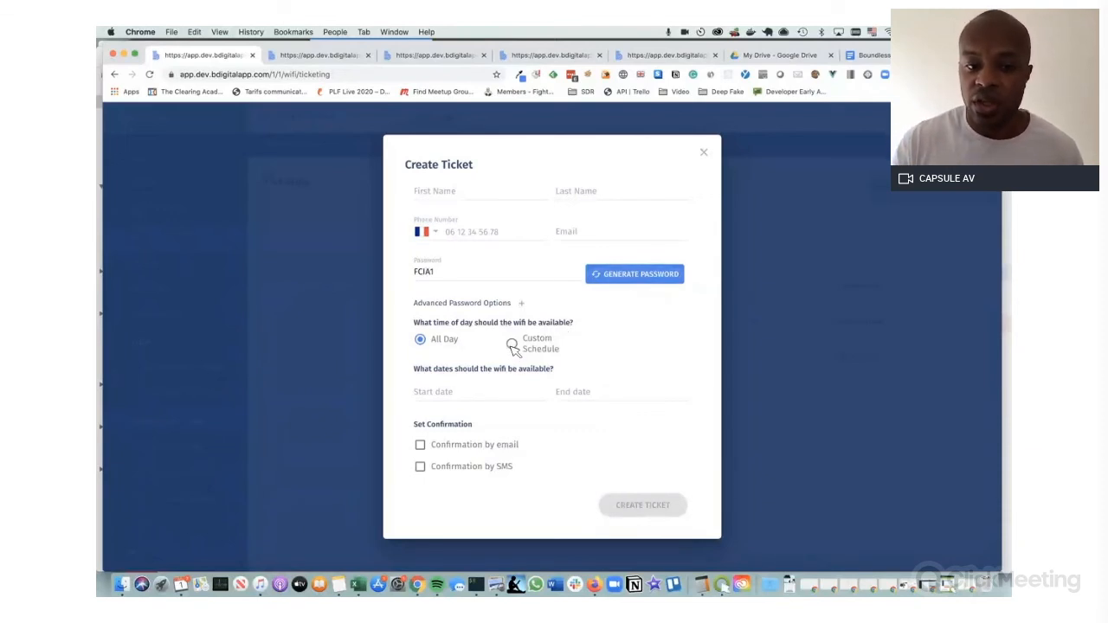
left_click(522, 303)
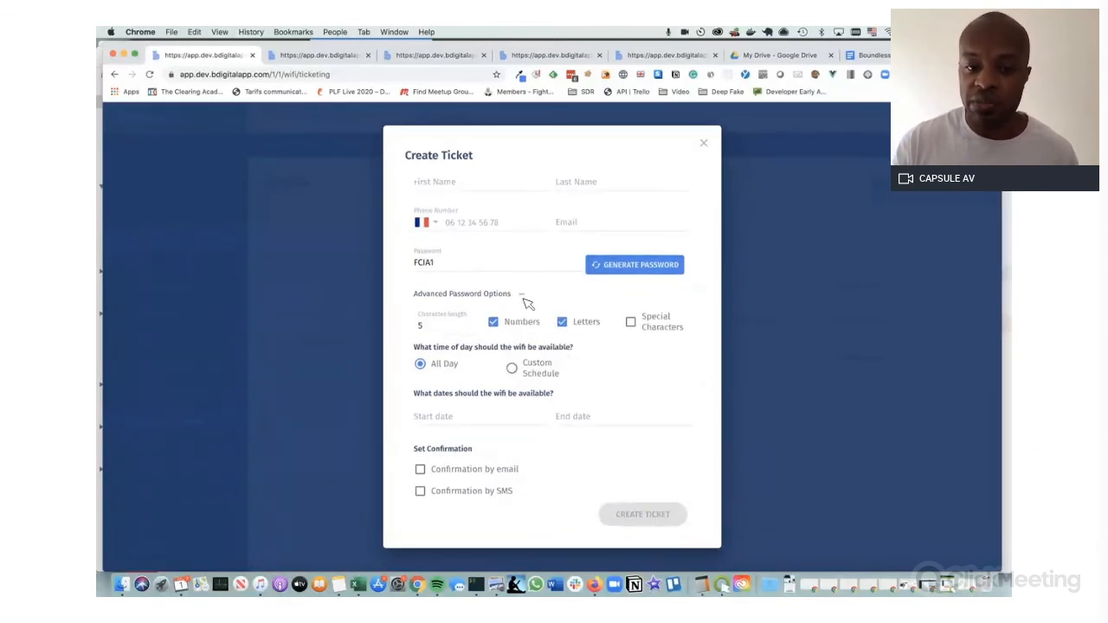
left_click(521, 294)
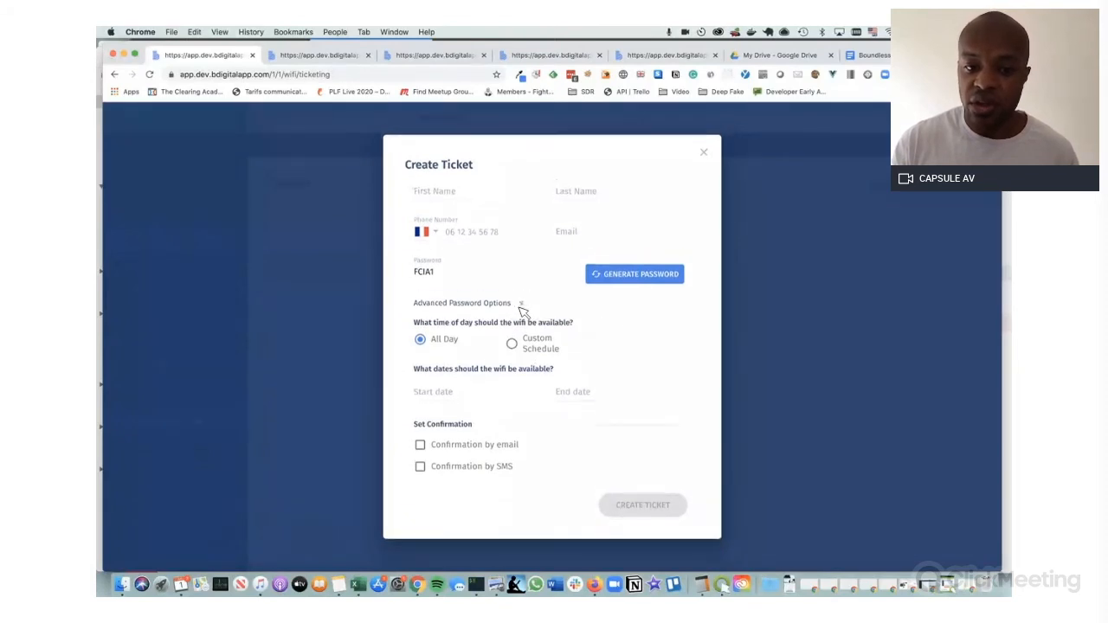
left_click(515, 345)
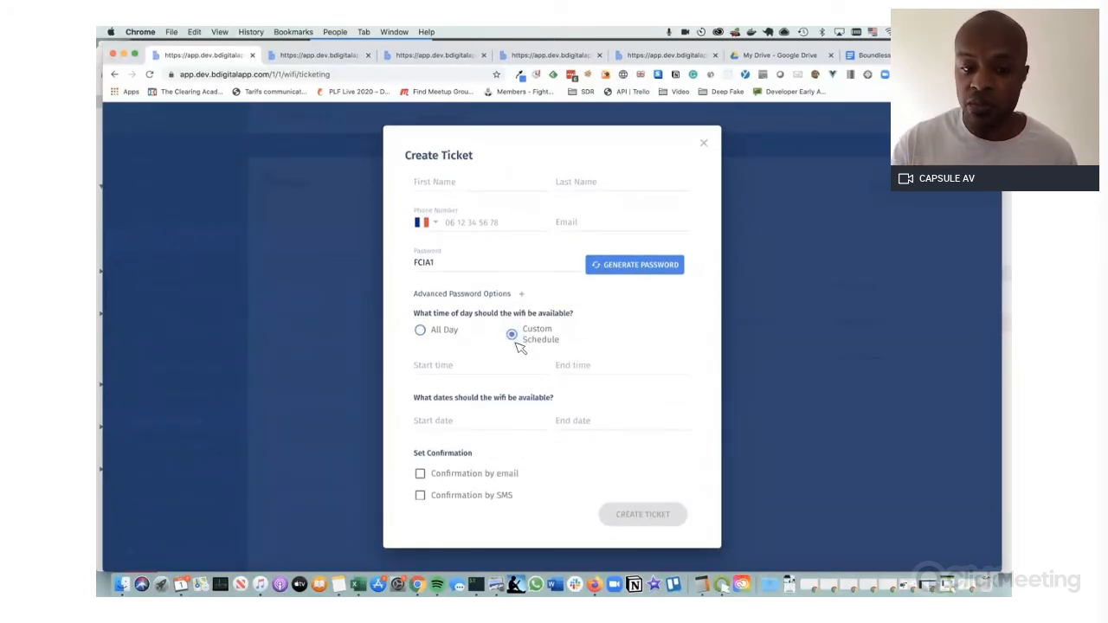
left_click(424, 331)
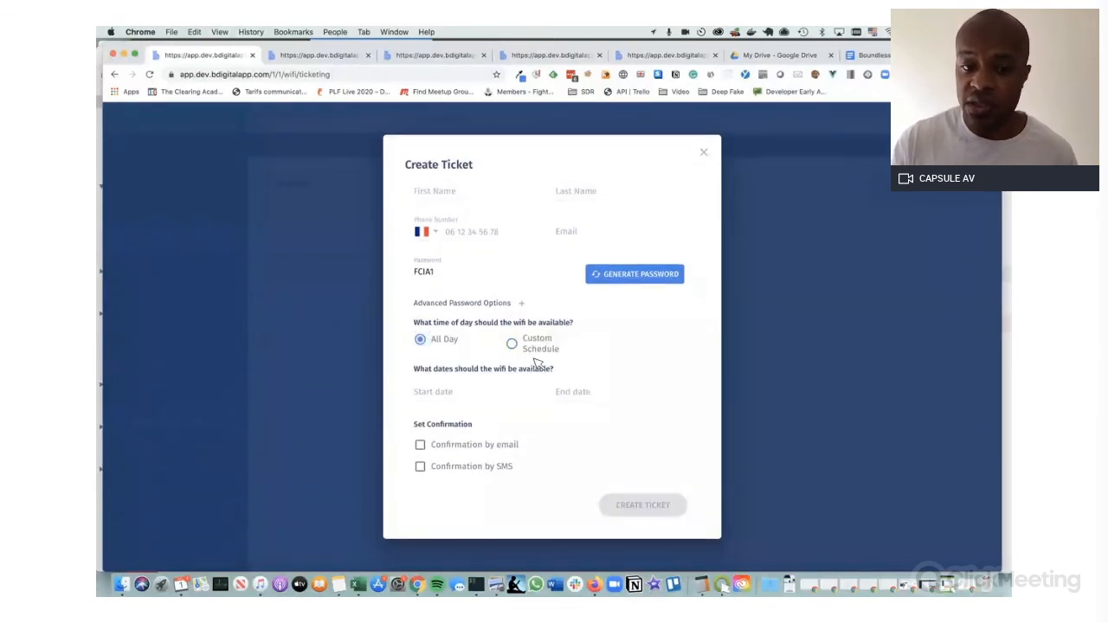
left_click(513, 345)
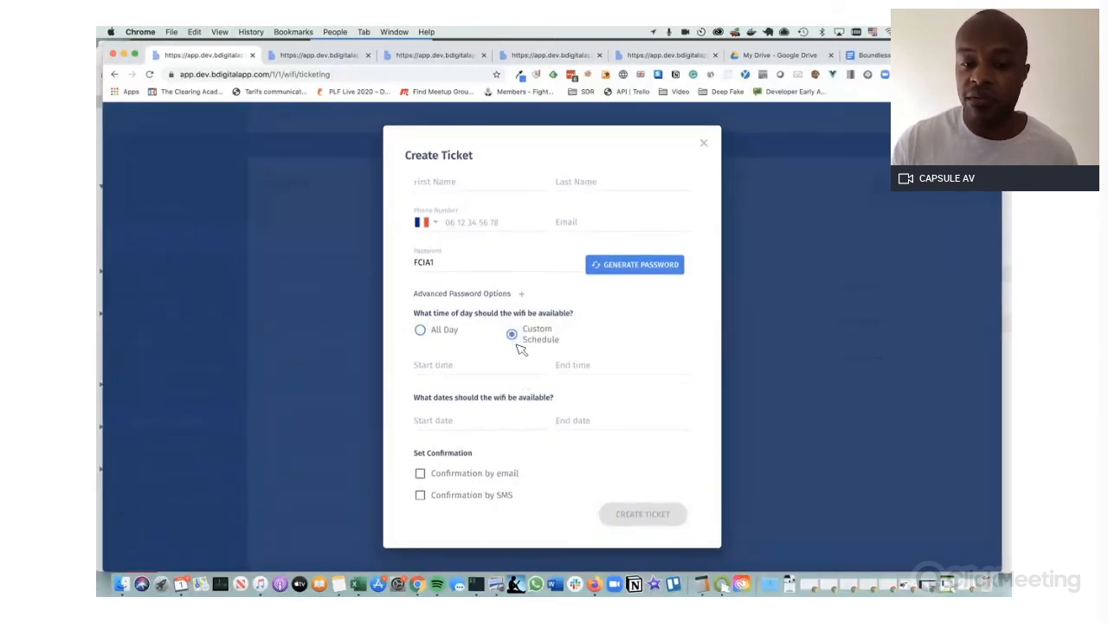
scroll(521, 350, "down", 1)
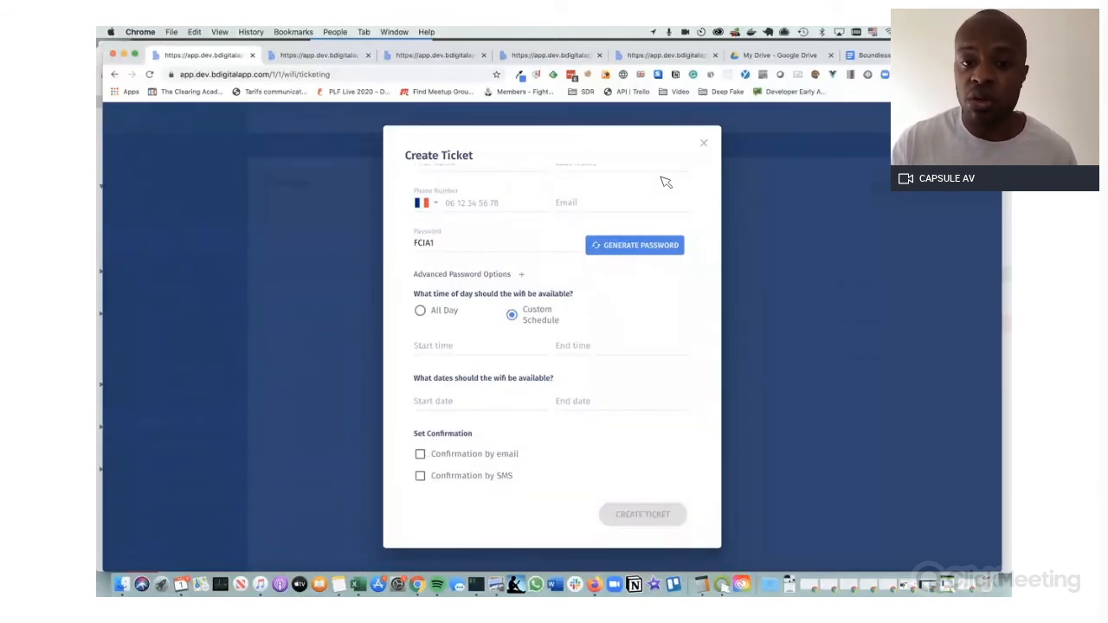
left_click(703, 147)
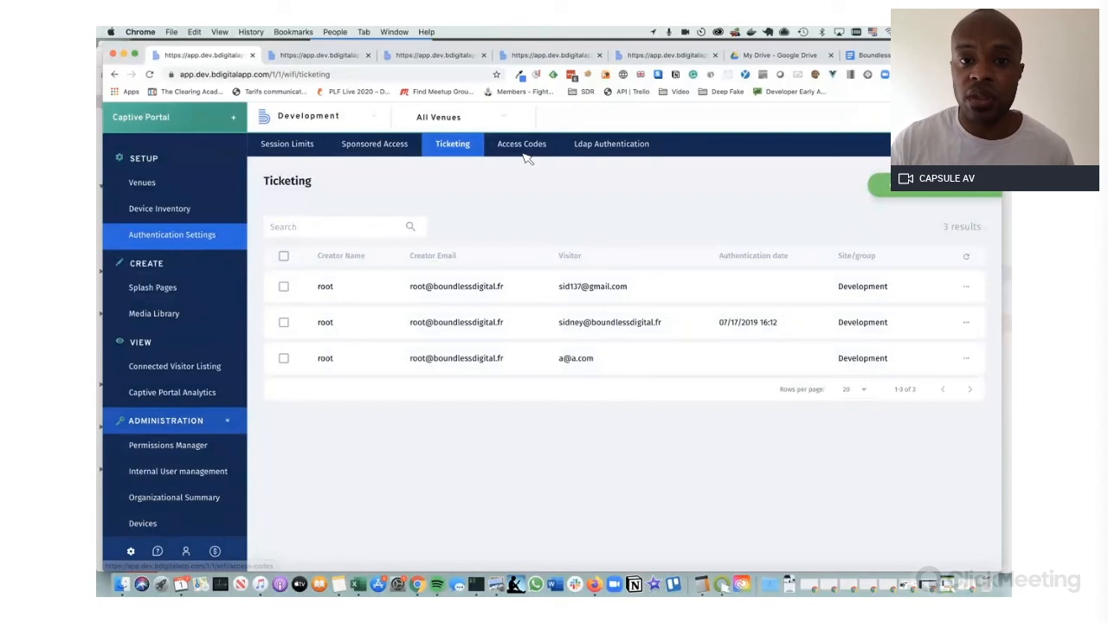
Fill in a new voucher batch for the Development venue: quantity '00', name and description 'test'
left_click(513, 148)
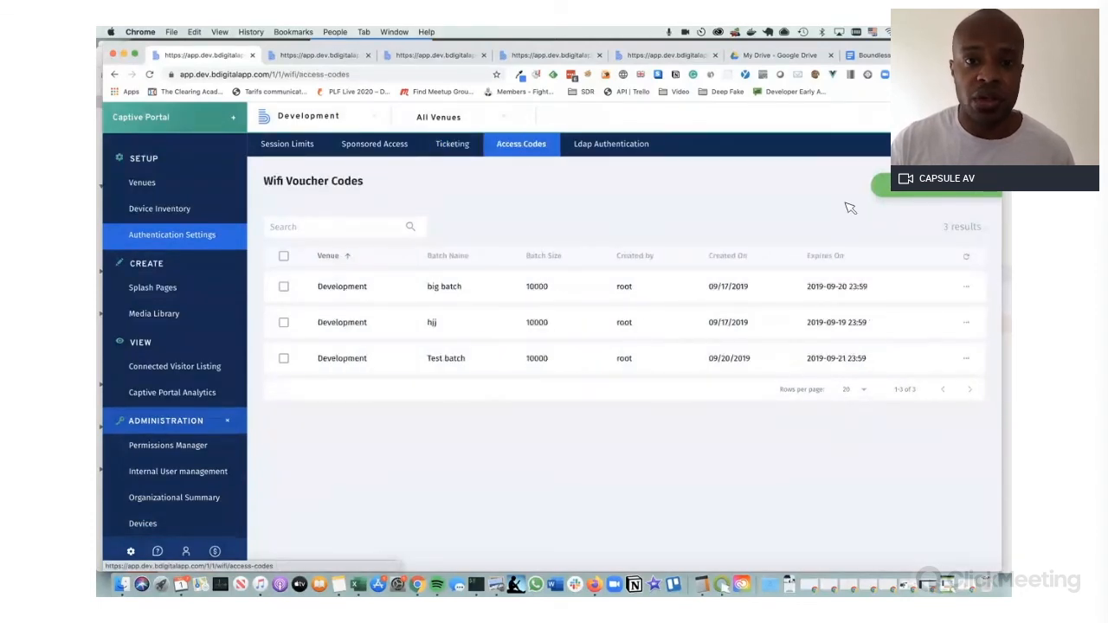
left_click(913, 196)
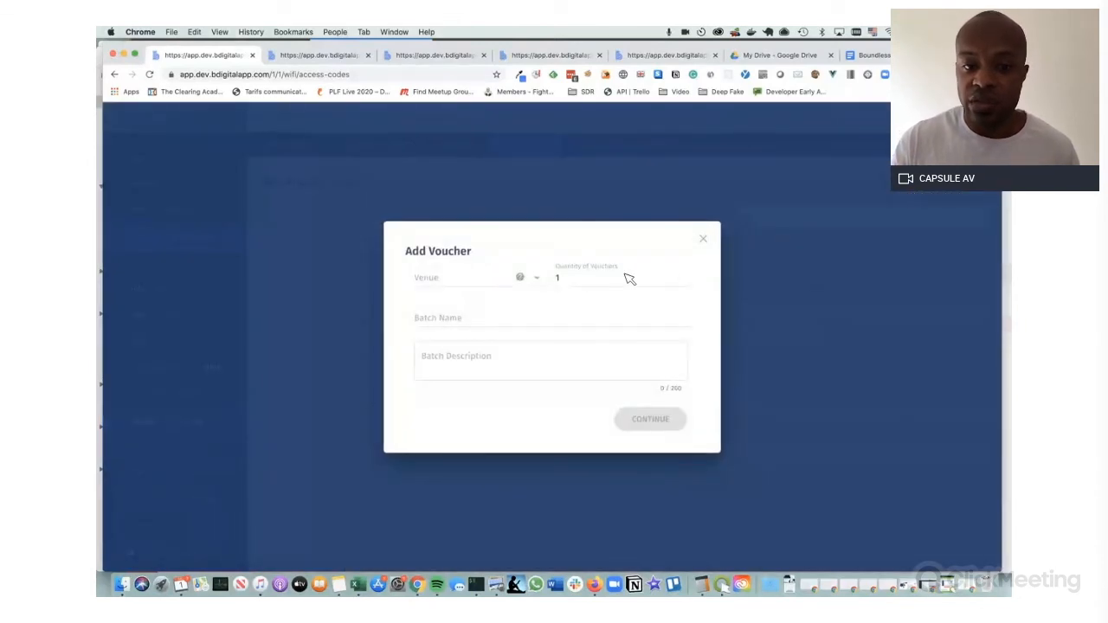
left_click(502, 282)
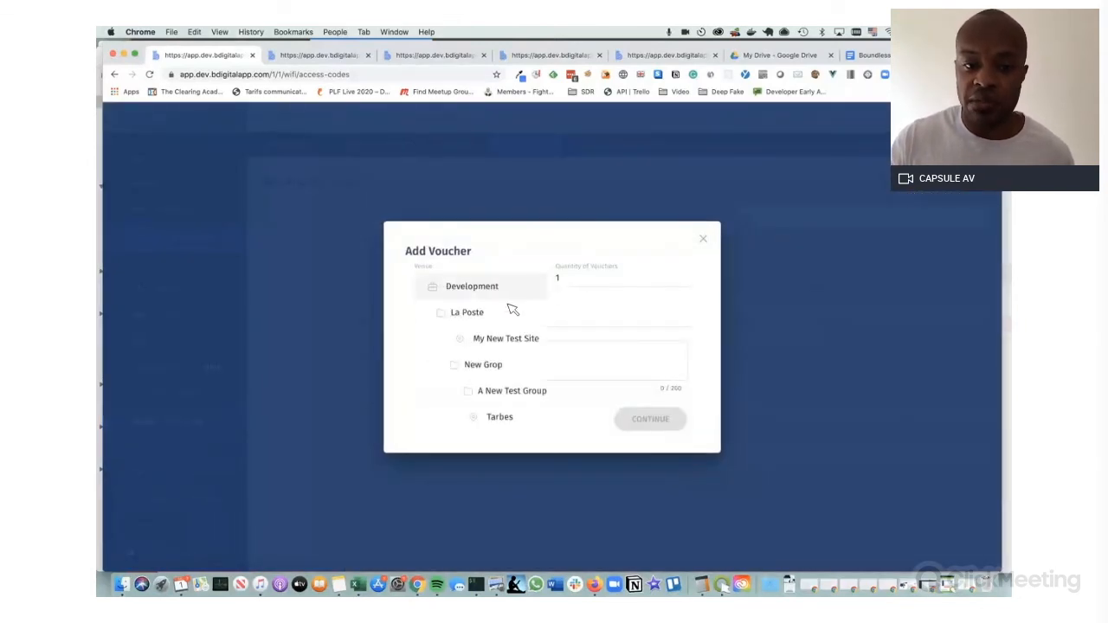
left_click(507, 288)
left_click(524, 318)
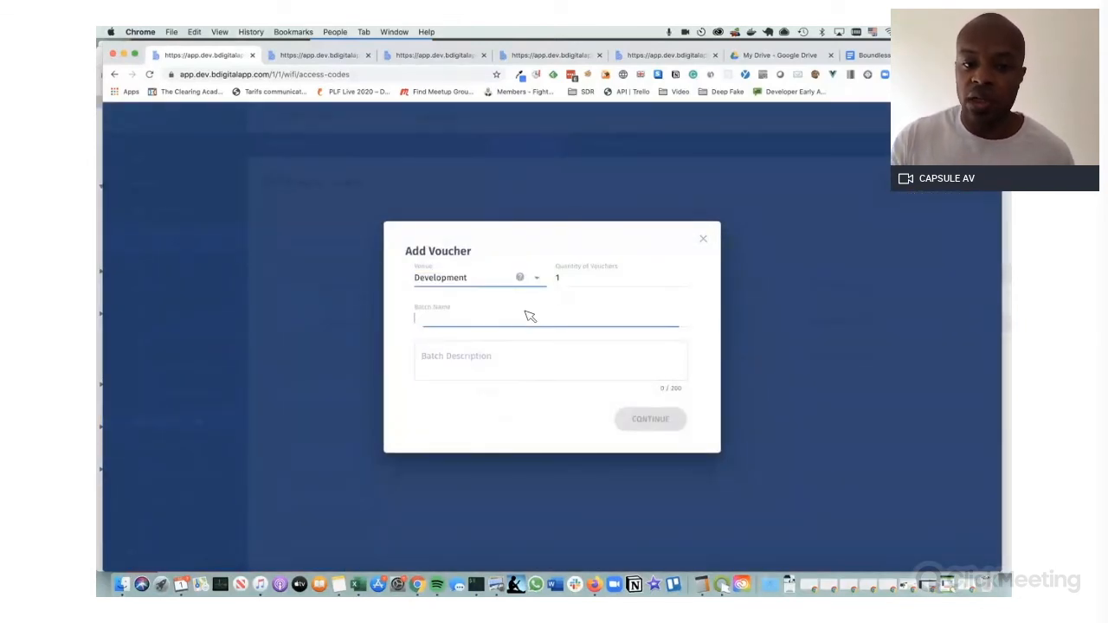
left_click(603, 277)
type("00")
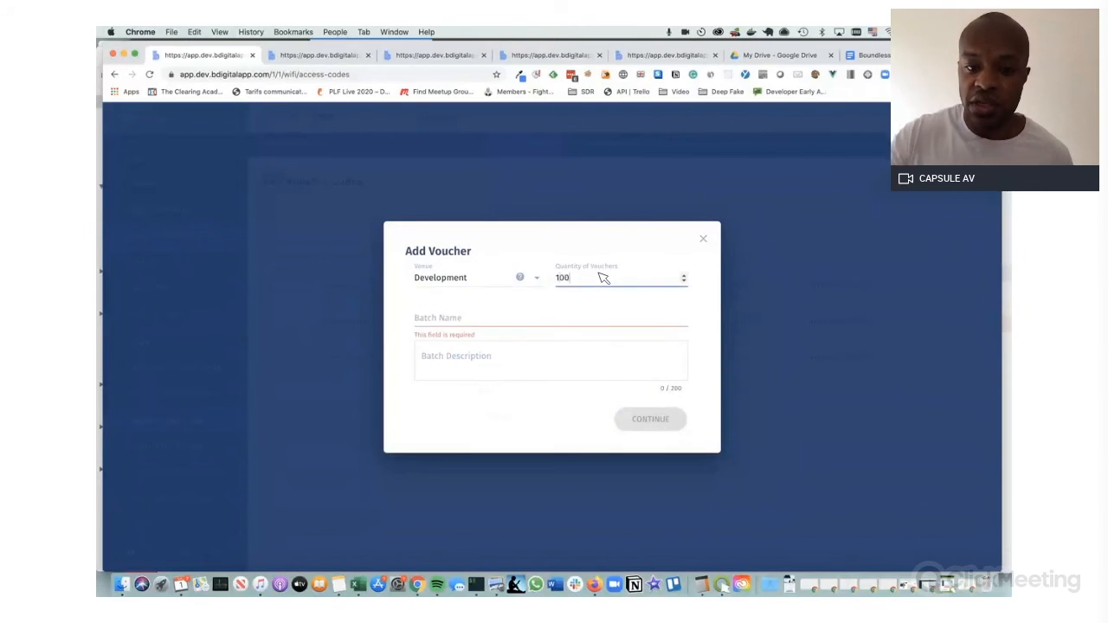
left_click(567, 321)
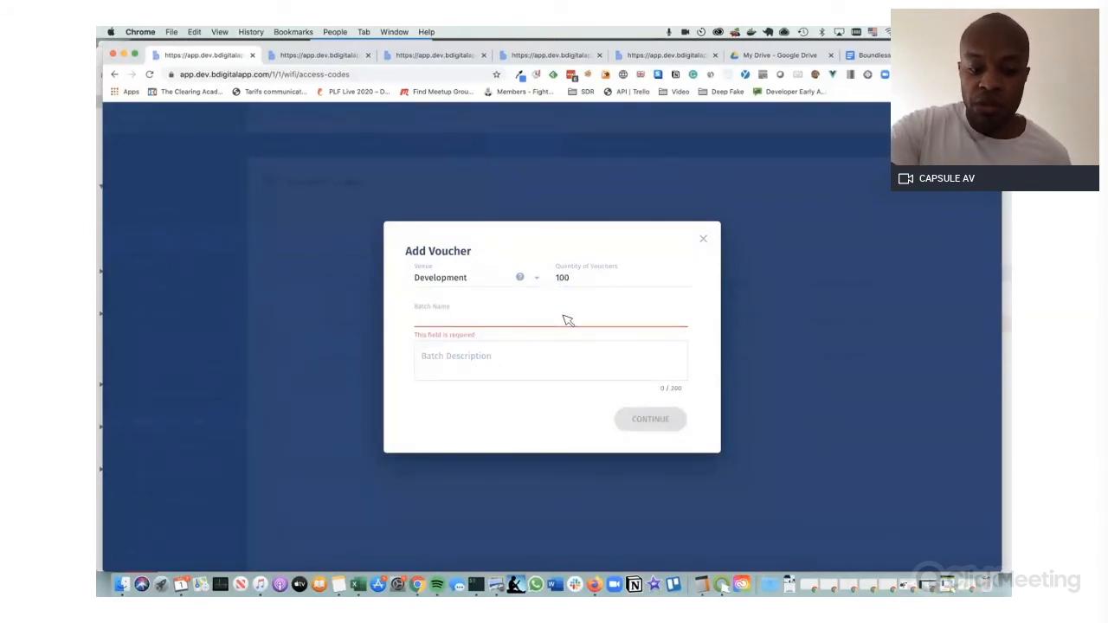
type("test")
left_click(624, 380)
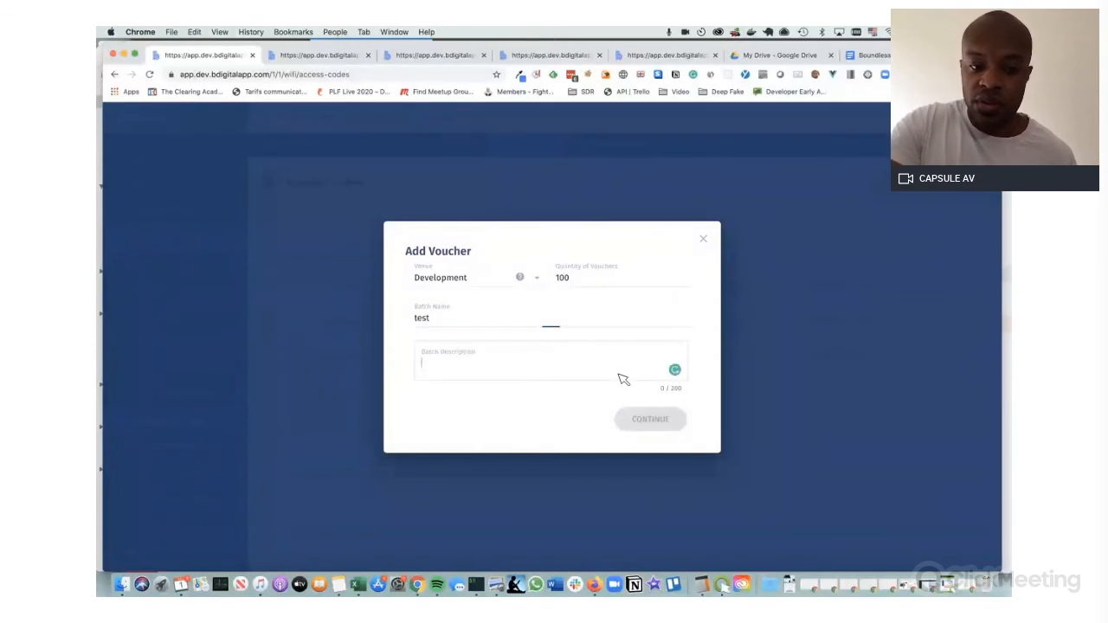
type("test")
left_click(675, 422)
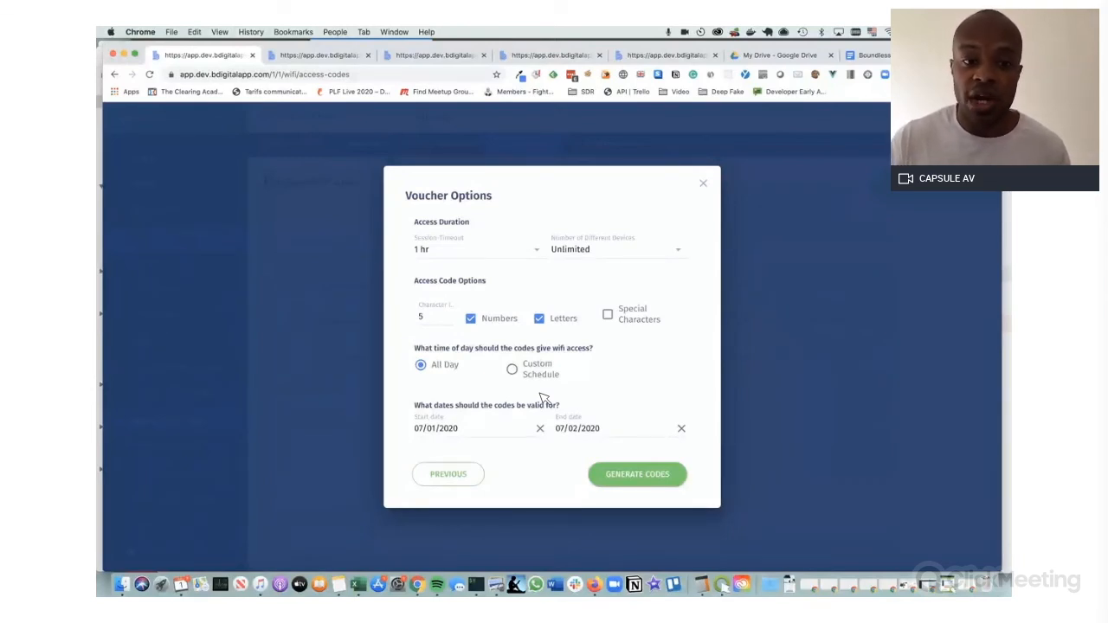
Close the voucher options without generating codes and go to the campaign's Step 2 redirection setup
left_click(703, 186)
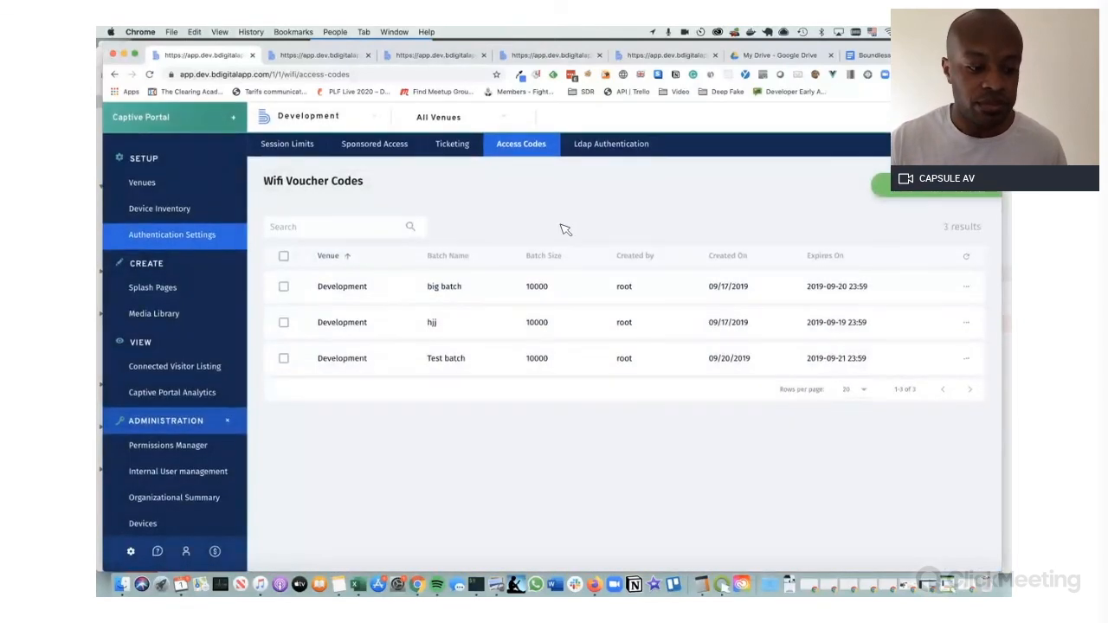
left_click(327, 59)
left_click(432, 59)
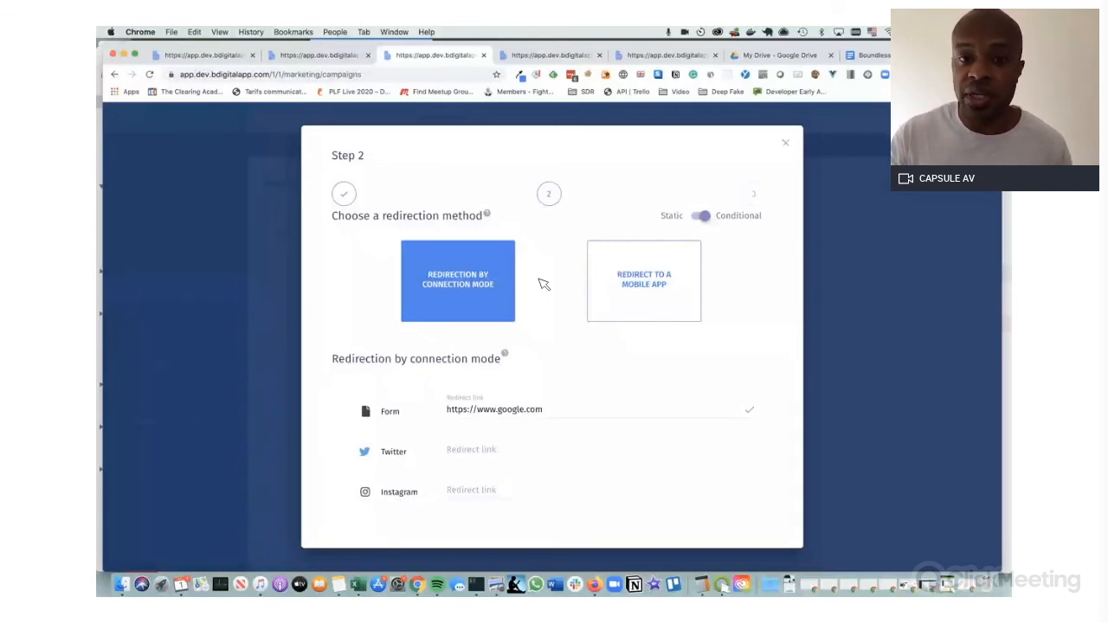
Switch the redirection to a single static URL, then back to conditional, reviewing its fields
scroll(543, 285, "down", 1)
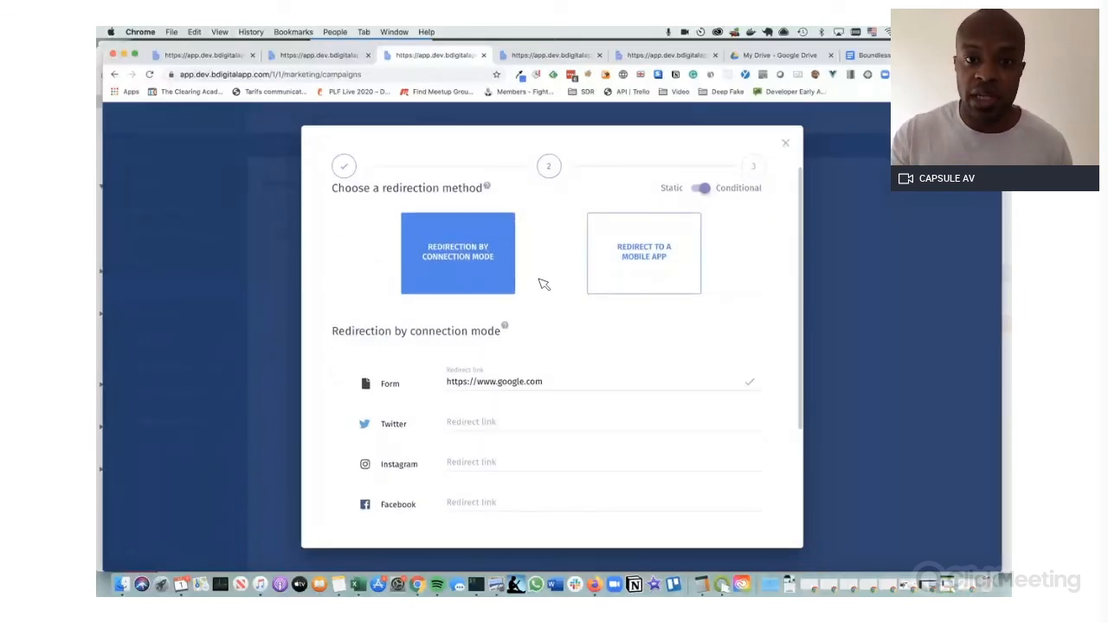
left_click(704, 188)
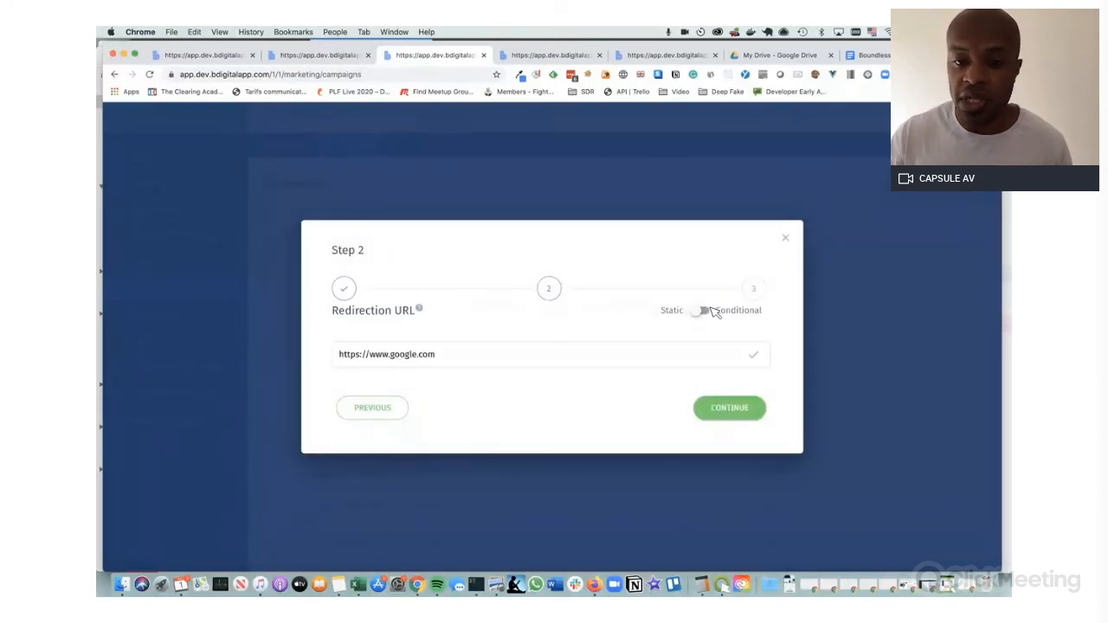
left_click(704, 312)
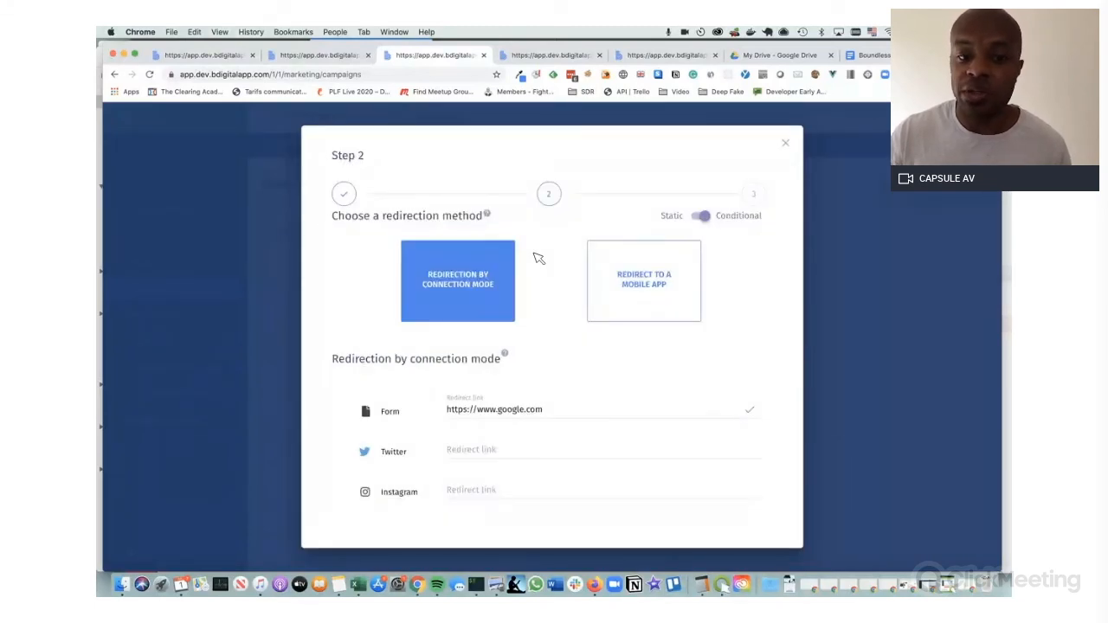
scroll(539, 258, "down", 2)
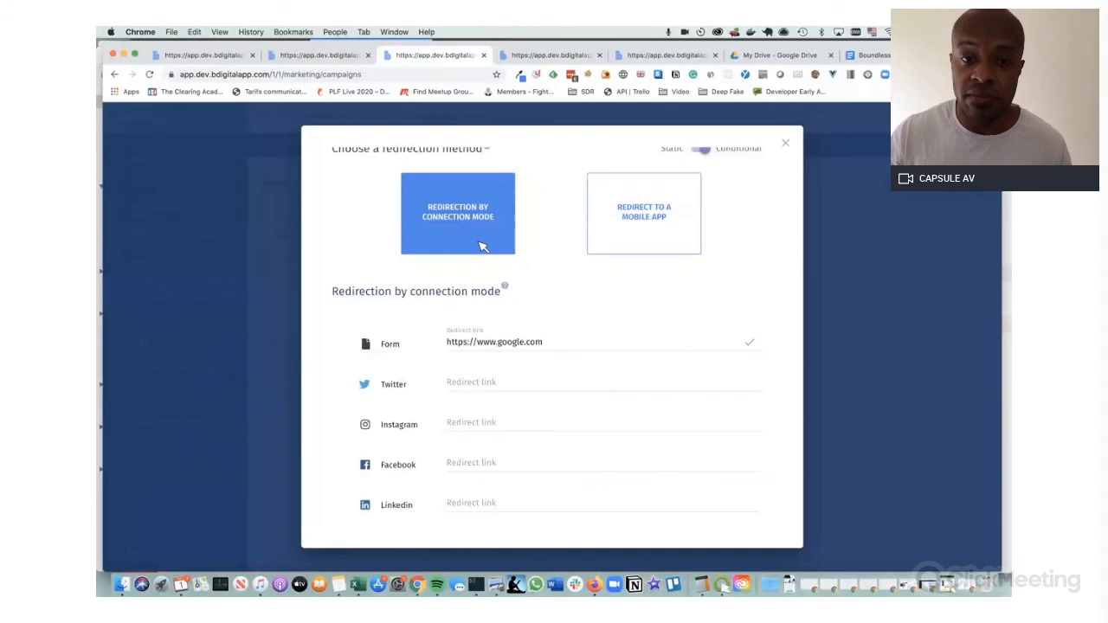
scroll(493, 391, "down", 2)
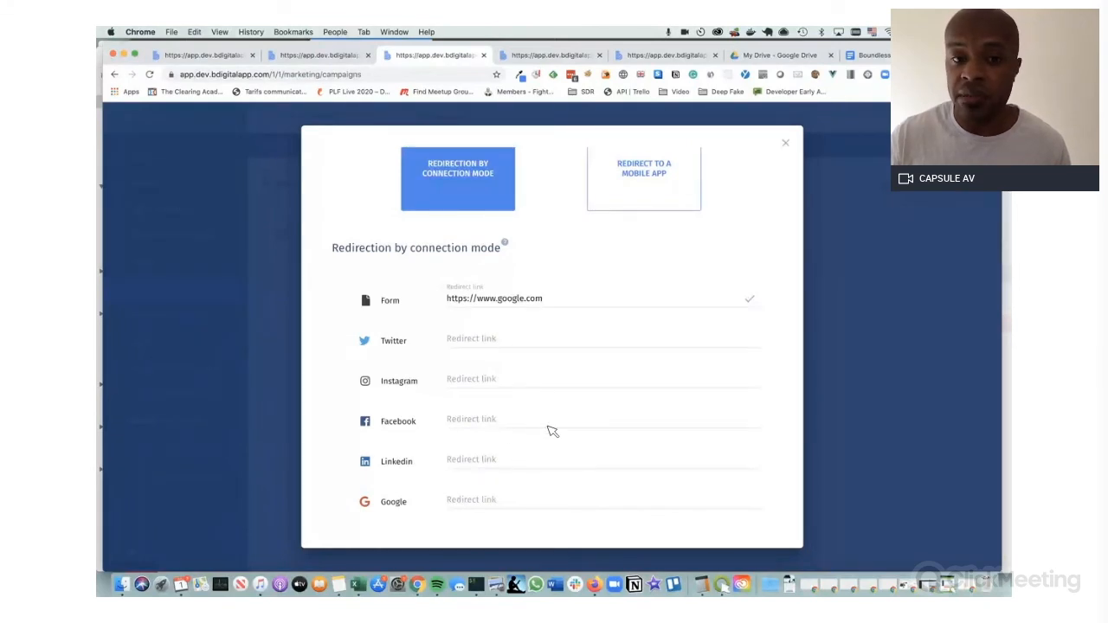
scroll(552, 431, "up", 4)
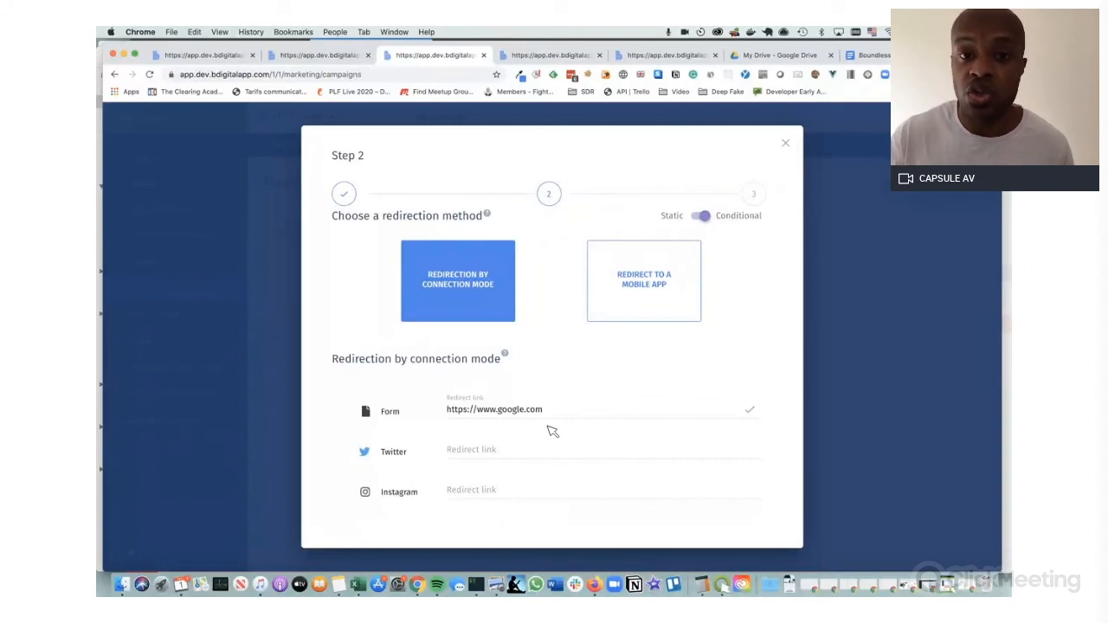
Look at the Redirect to a Mobile App option, then close the redirection setup
left_click(675, 301)
scroll(748, 277, "down", 2)
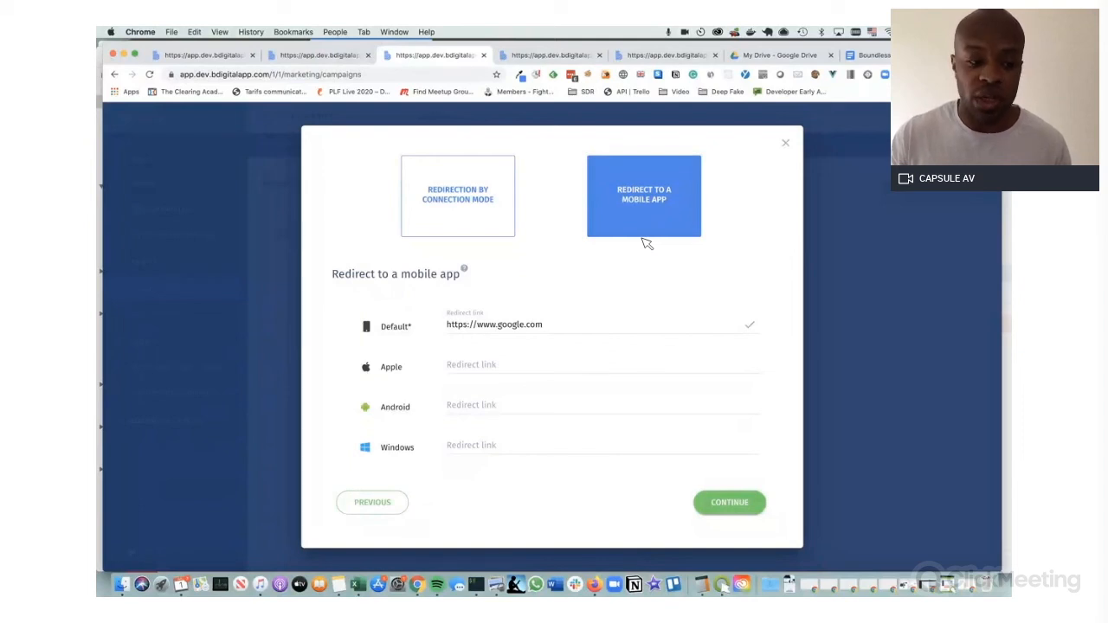
double_click(776, 156)
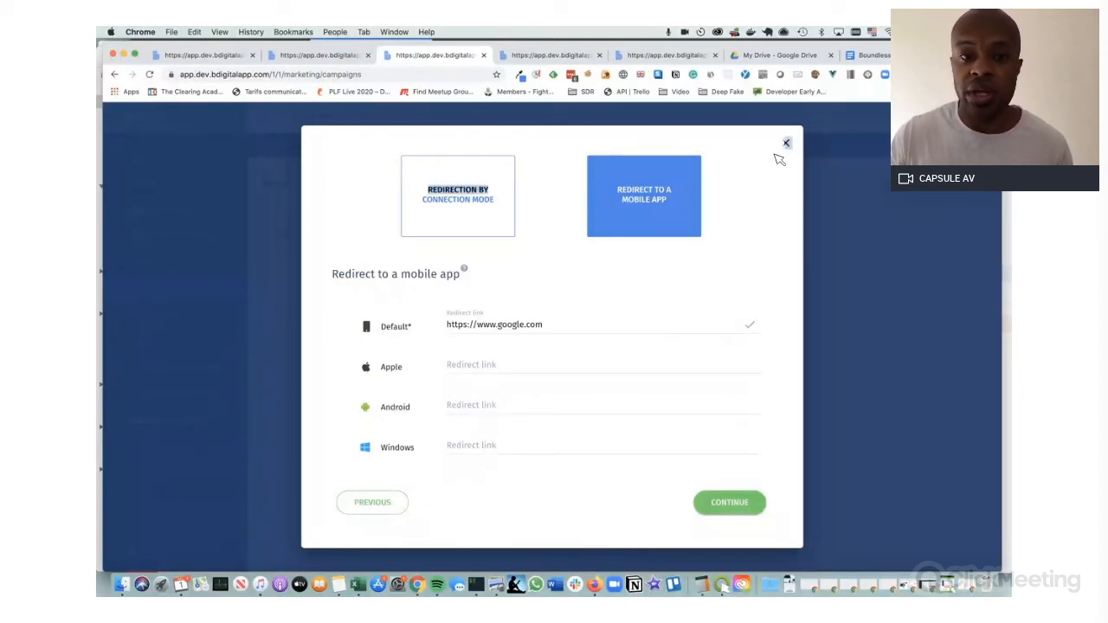
left_click(778, 188)
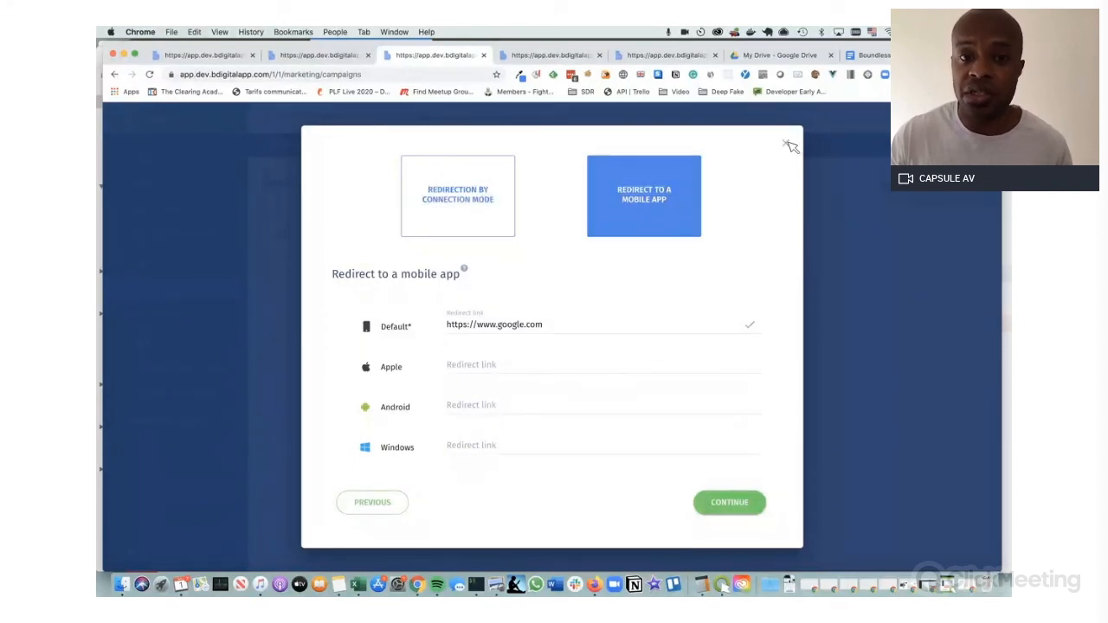
left_click(789, 145)
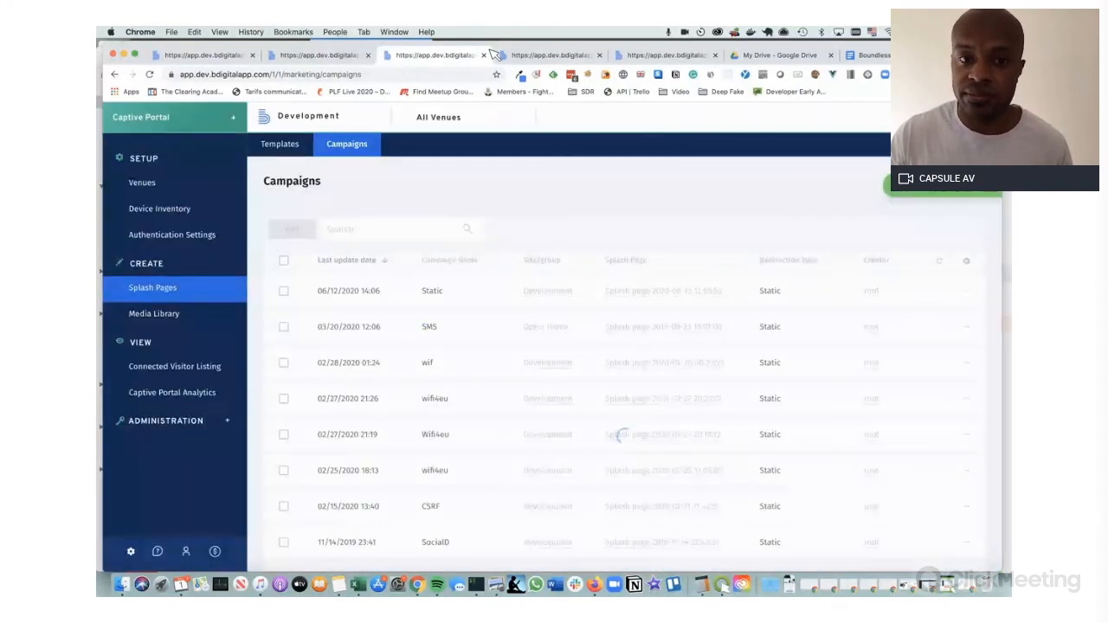
View the Captive Portal Analytics dashboard, then the Connected Visitor Listing of 180 visitors
left_click(522, 58)
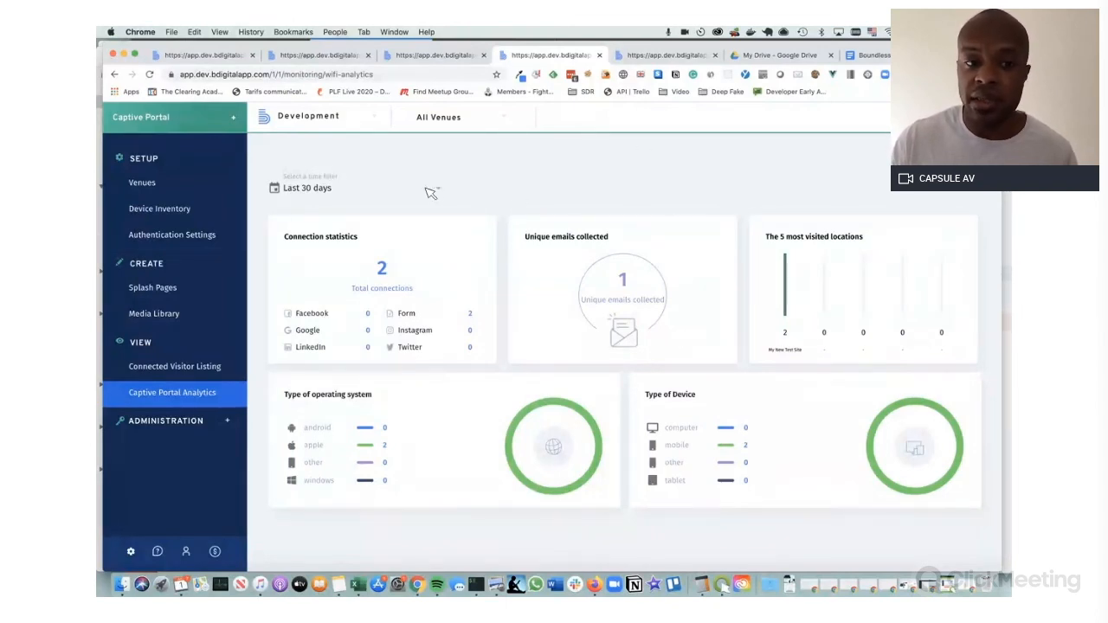
left_click(679, 55)
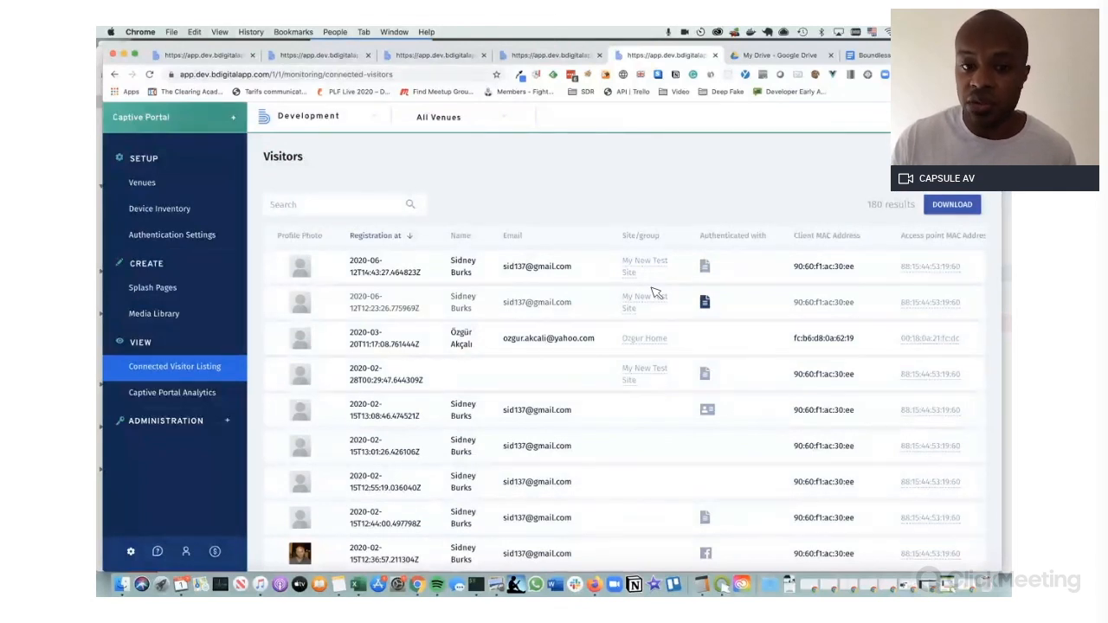
In the visitor export options, expand the Technical, Client Data, Basic, Facebook and Google column groups
left_click(952, 204)
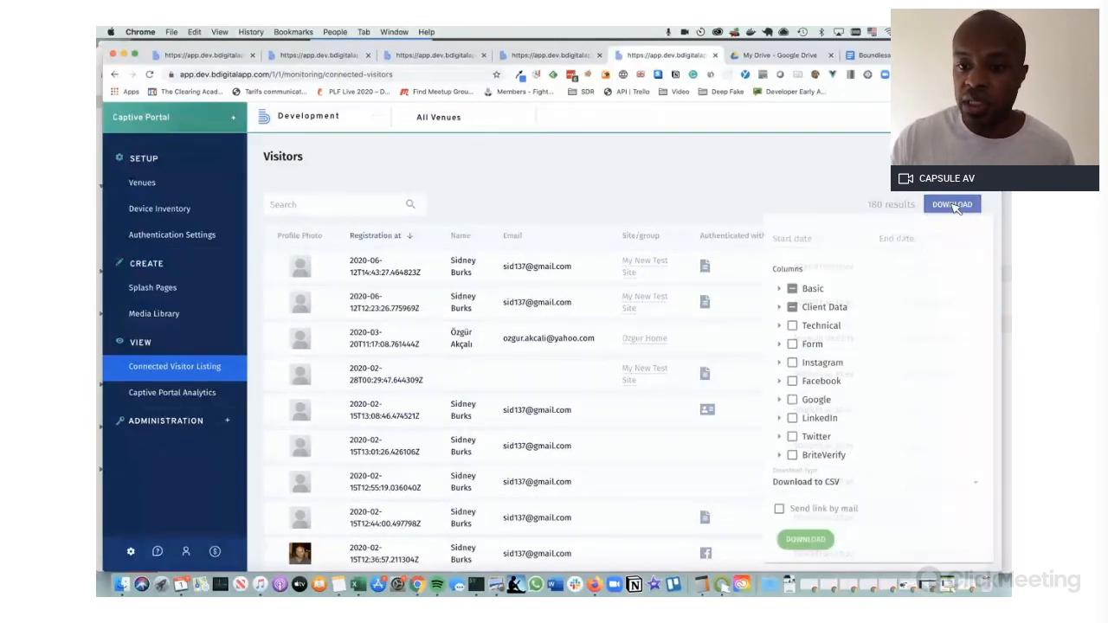
left_click(791, 328)
scroll(809, 338, "down", 2)
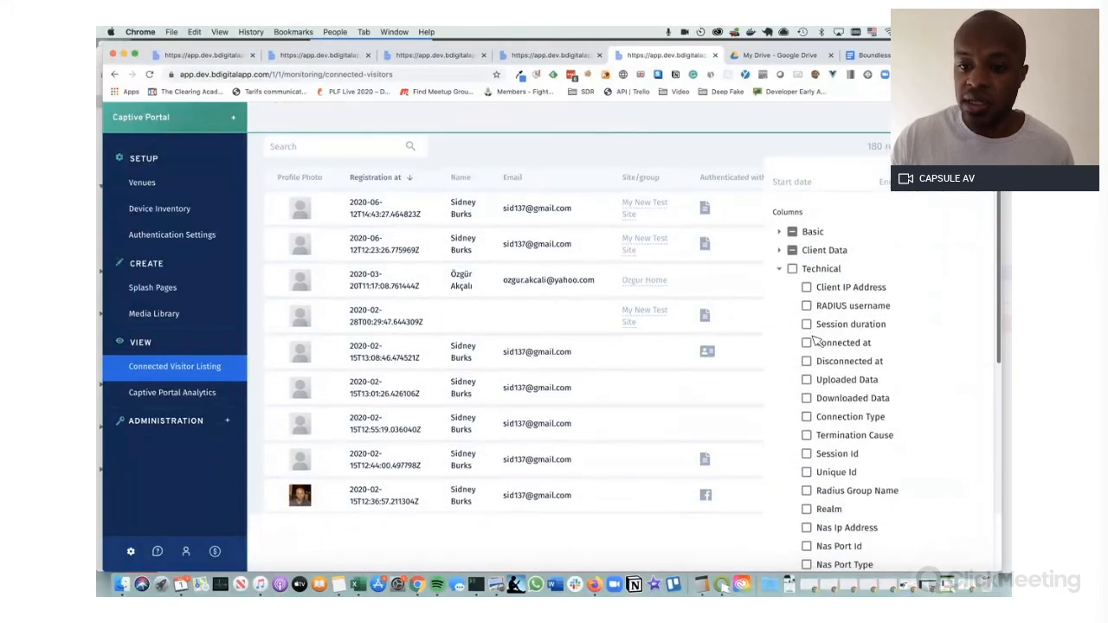
left_click(780, 268)
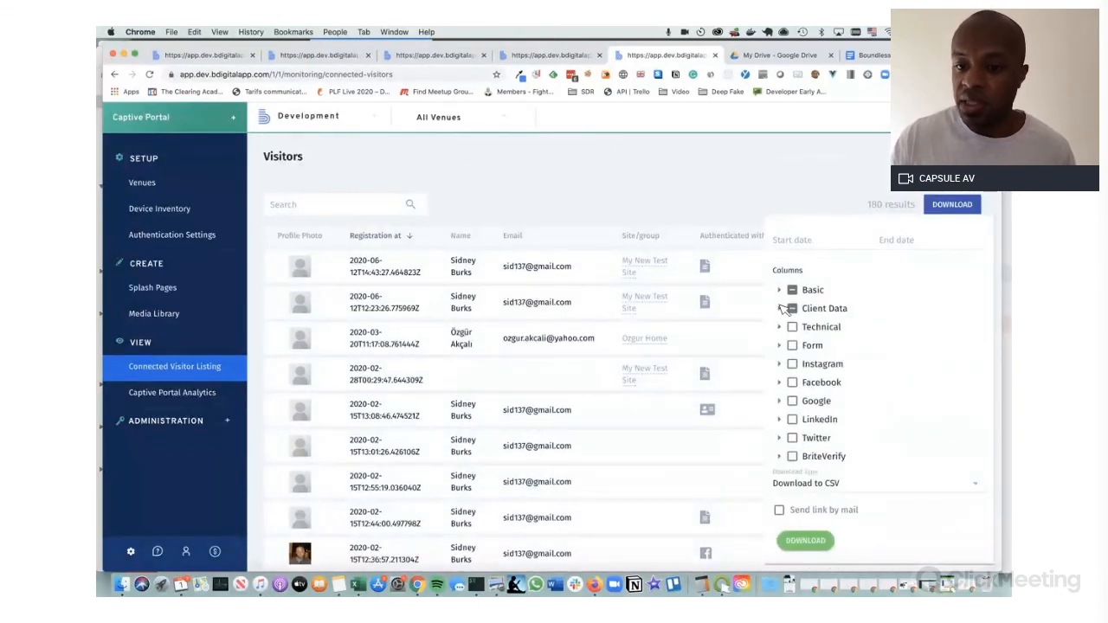
left_click(780, 308)
left_click(780, 291)
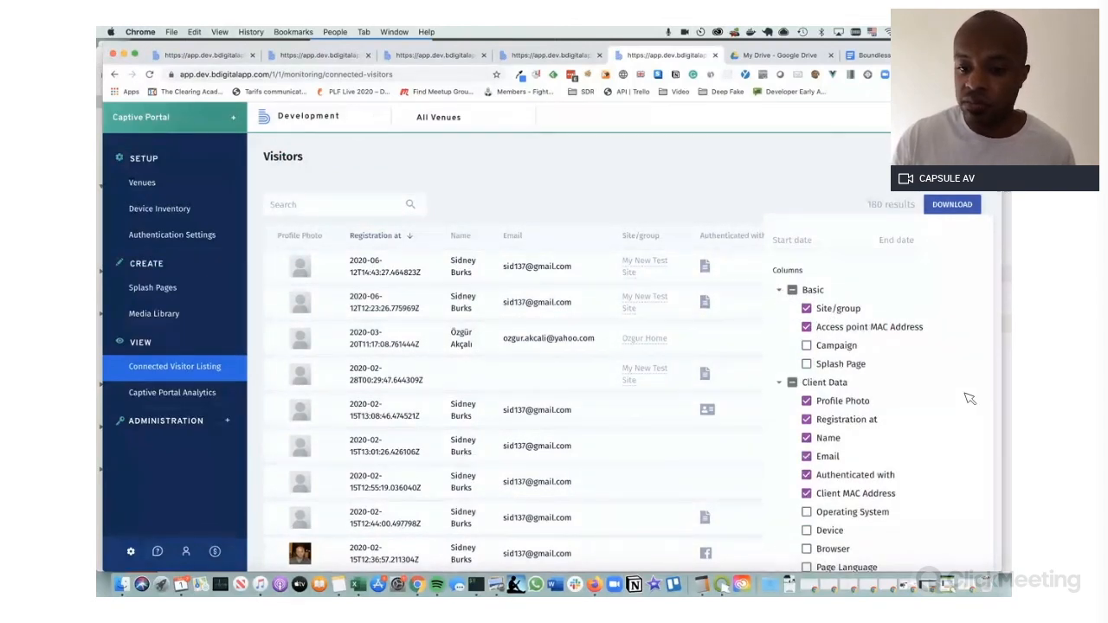
scroll(969, 395, "down", 3)
left_click(784, 224)
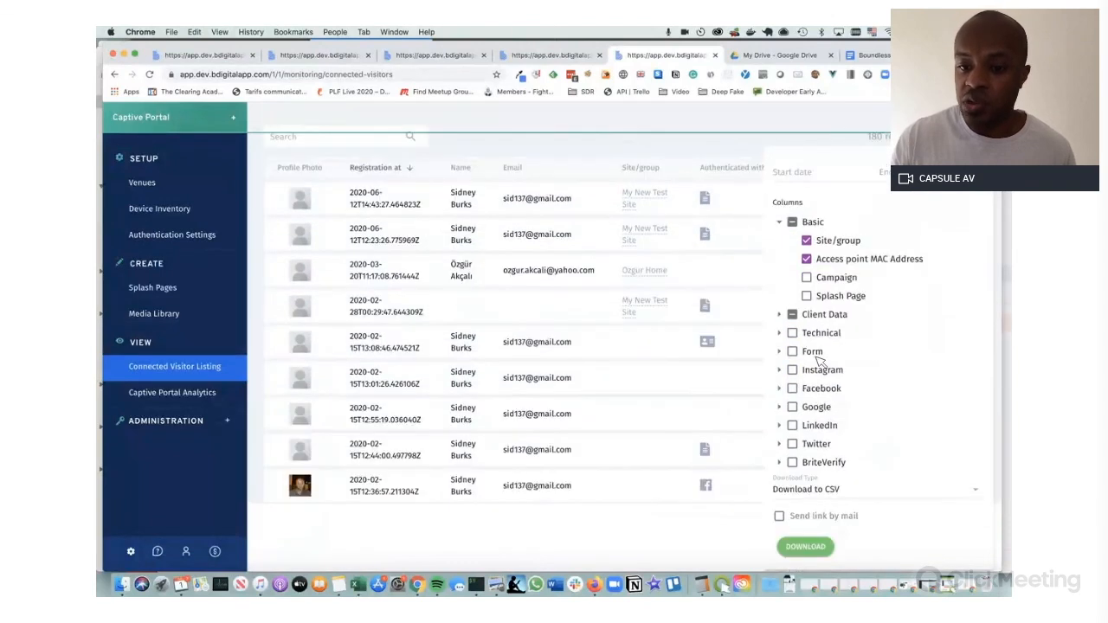
left_click(784, 389)
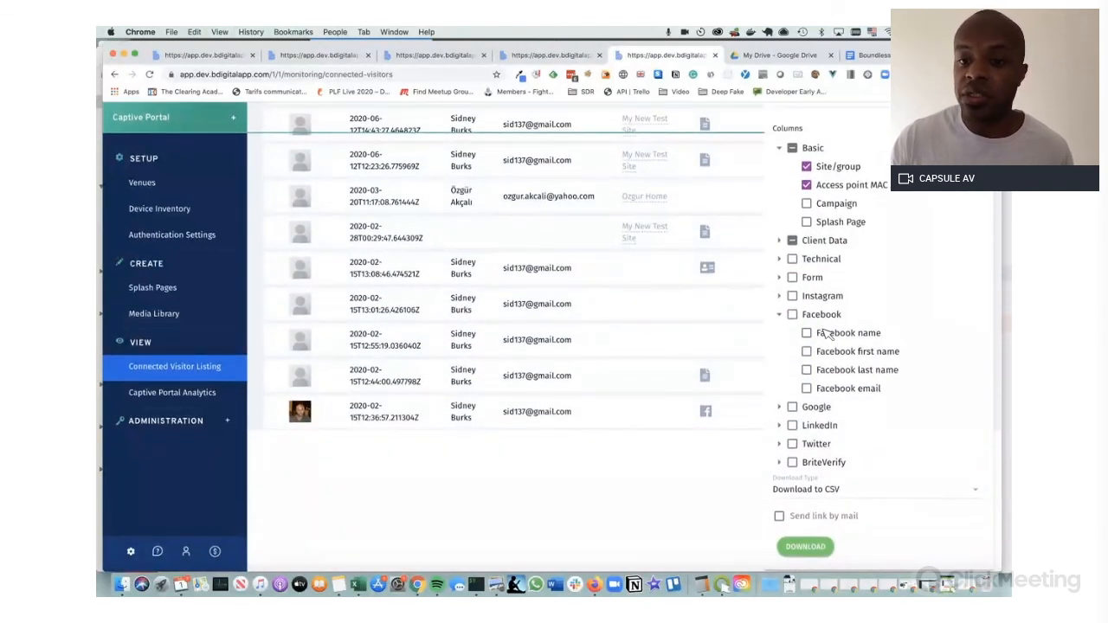
left_click(785, 407)
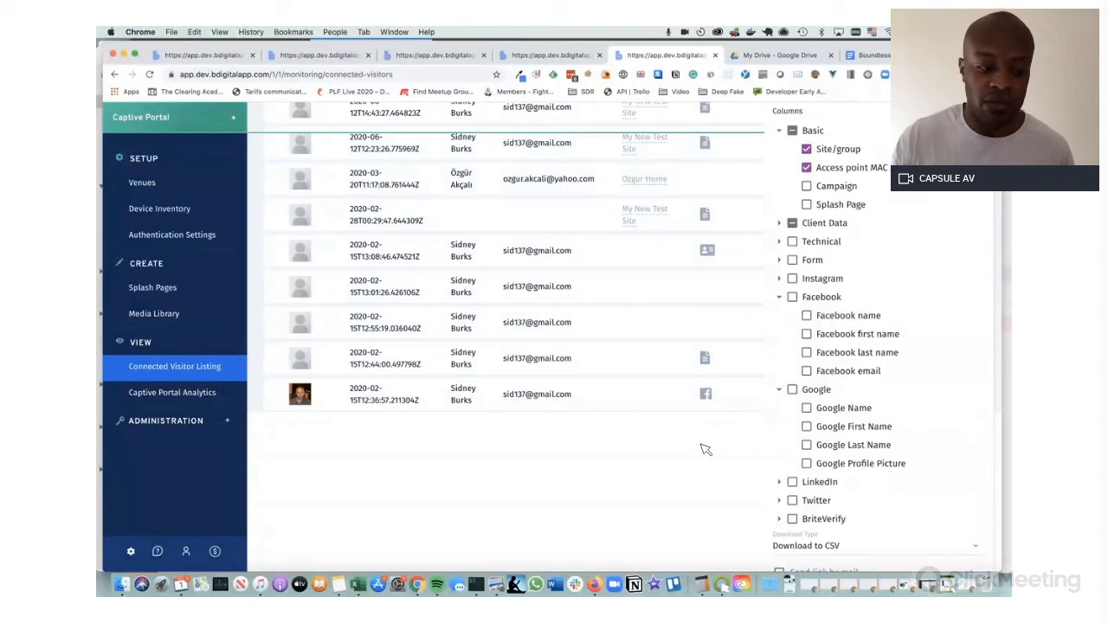
scroll(675, 332, "up", 4)
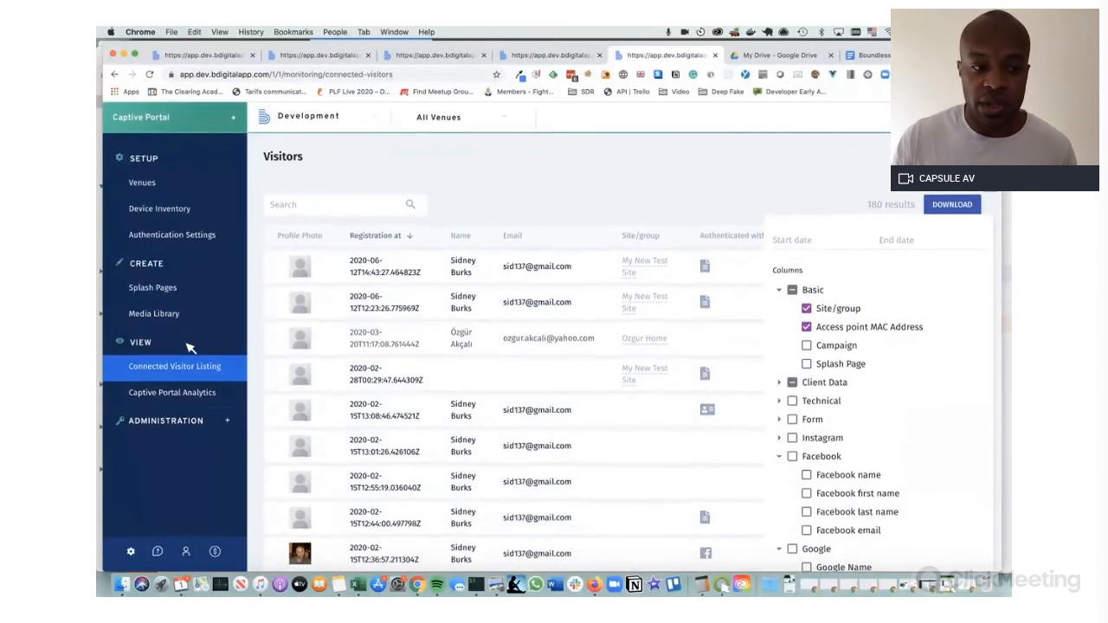
Go to Administration > Internal User management to list the 8 internal users
left_click(212, 421)
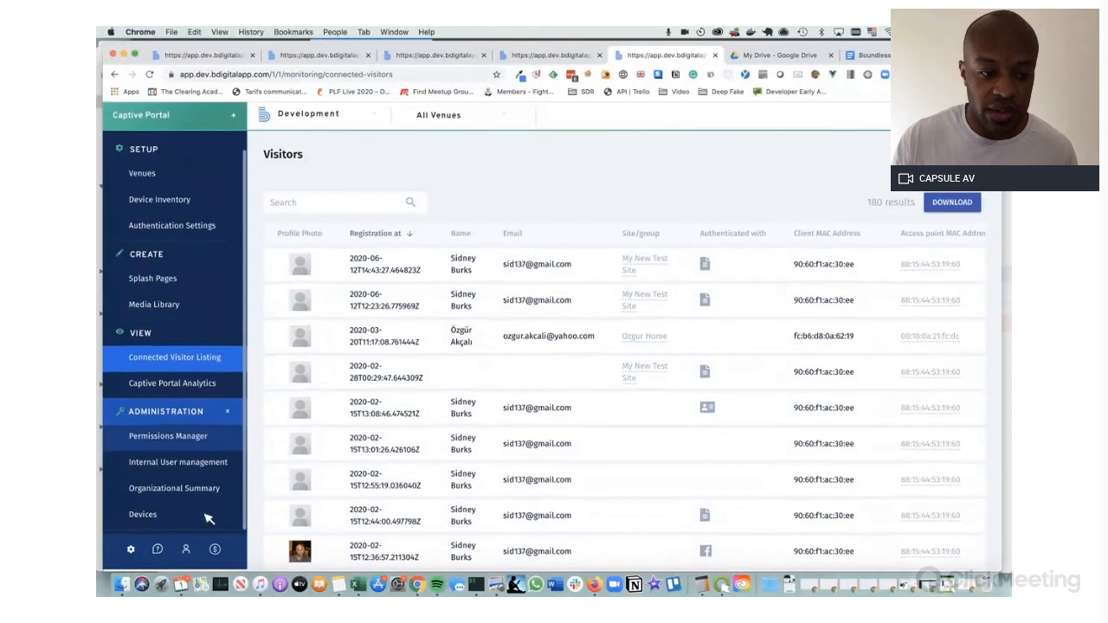
left_click(185, 551)
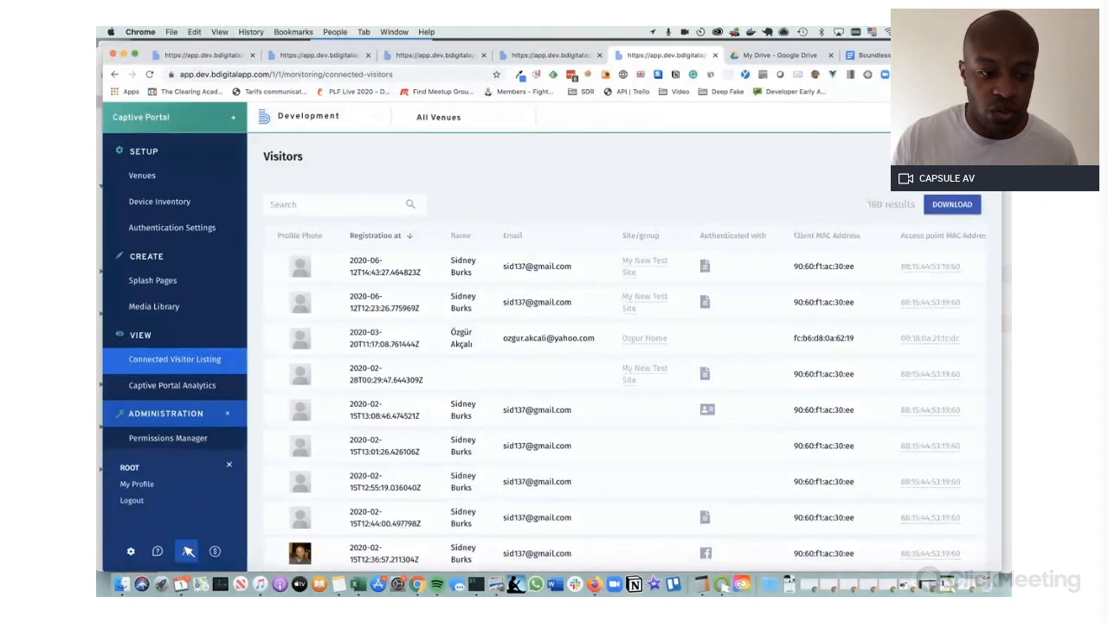
left_click(138, 553)
left_click(158, 520)
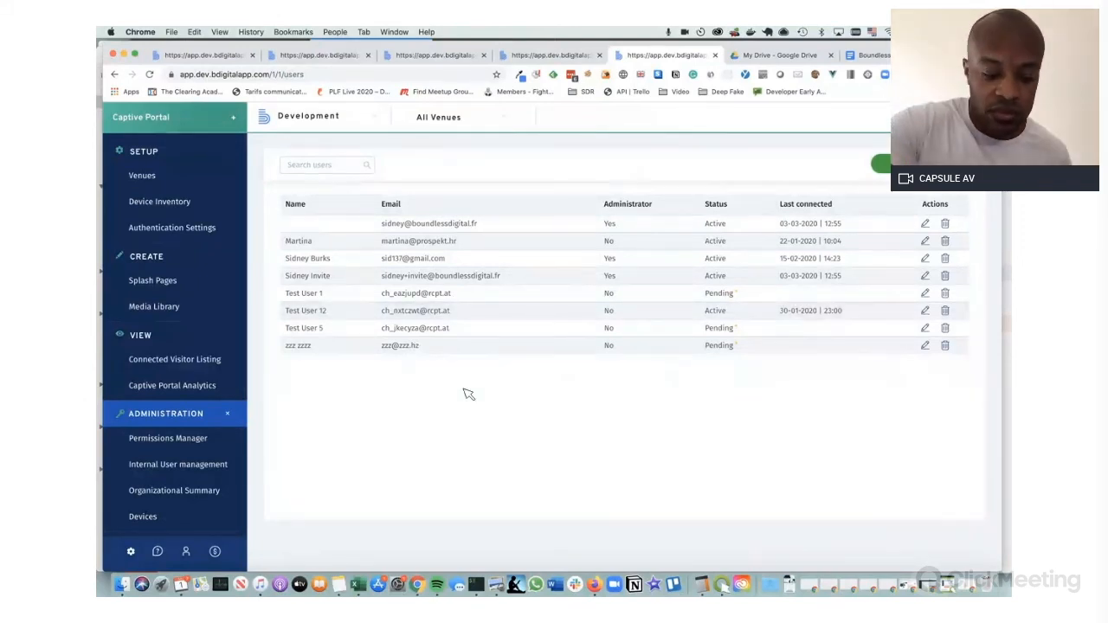
In the ClickMeeting webinar in Firefox, end the screen share with TERMINER LE PARTAGE
key("super+Tab")
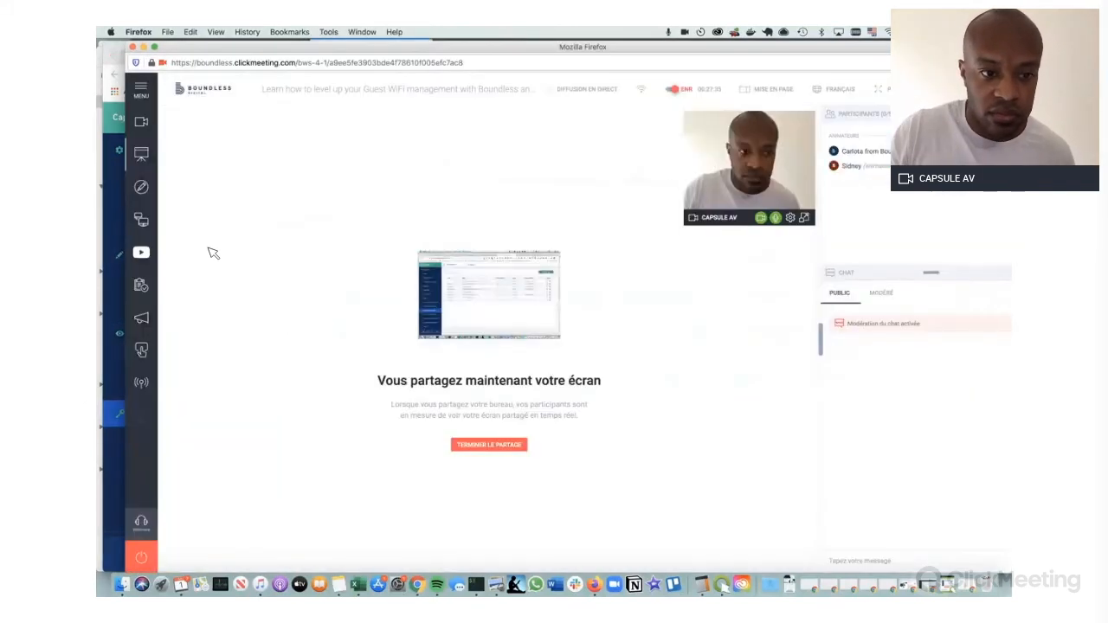
left_click(143, 157)
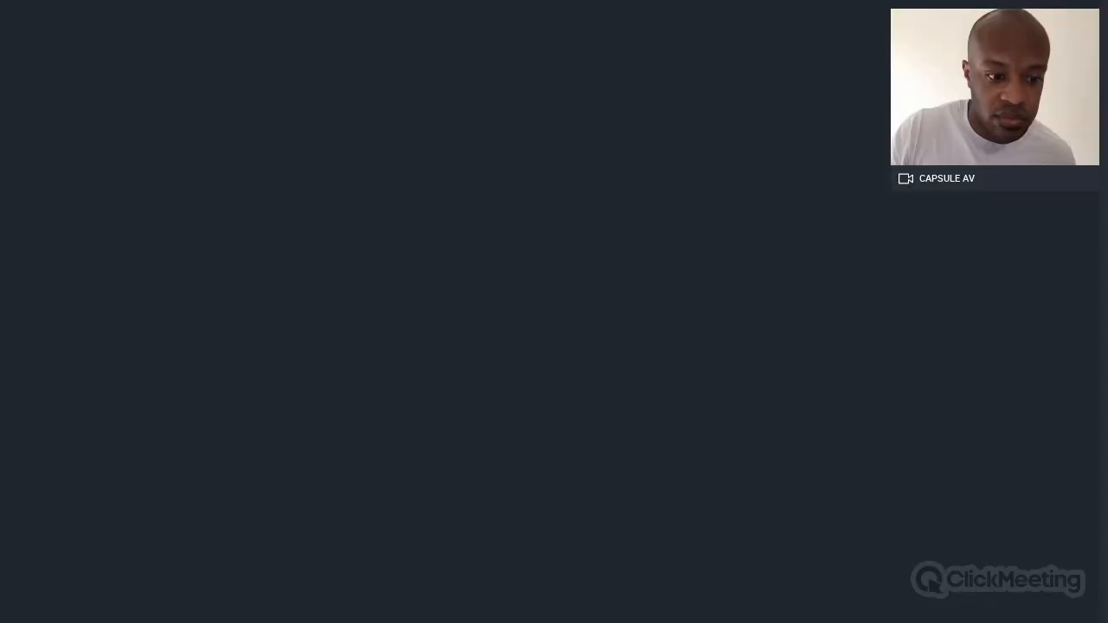